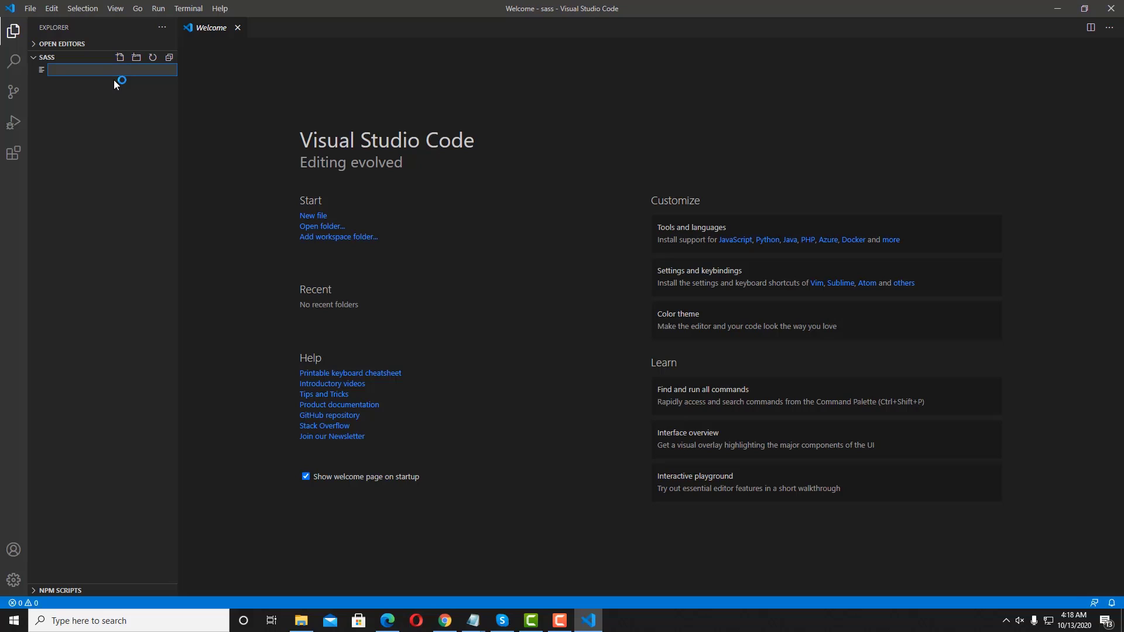
pyautogui.write('index.html')
# Step: Create index.html and fill it with the HTML boilerplate using the ! abbreviation
pyautogui.press('Return')
pyautogui.write('!')
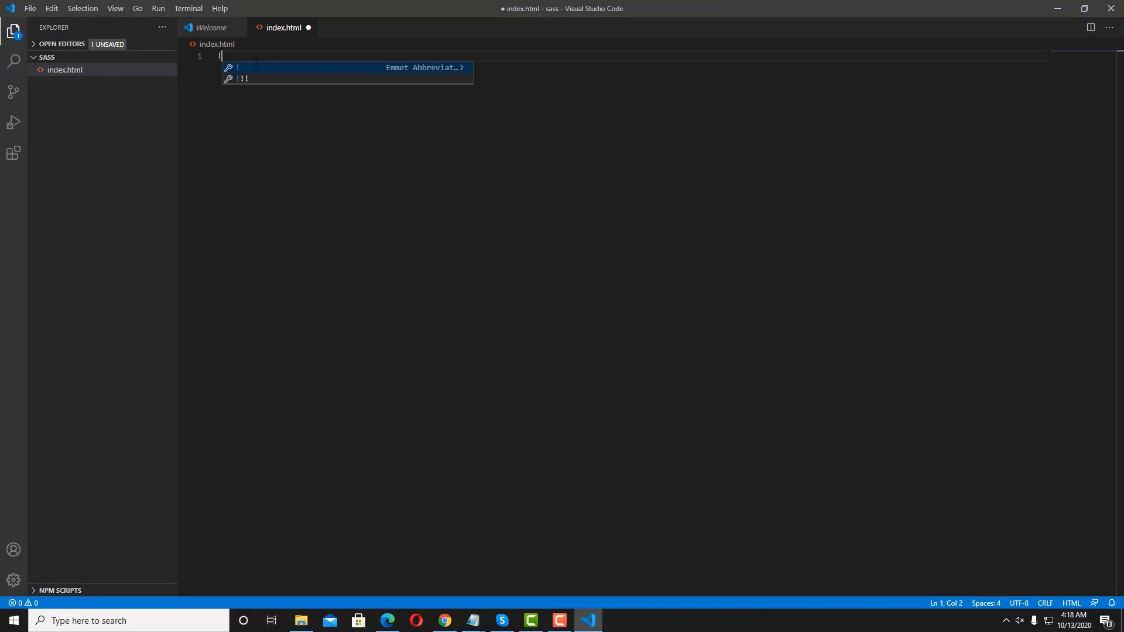
pyautogui.press('Tab')
pyautogui.click(321, 191)
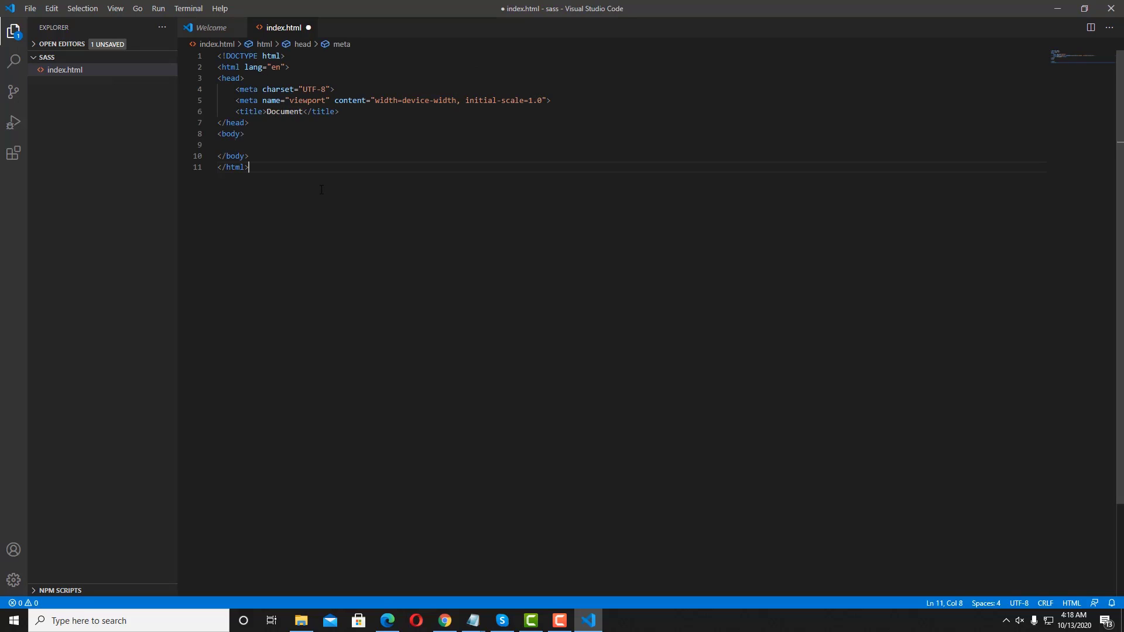
# Step: Create an empty style.scss file in the sass folder
pyautogui.click(120, 57)
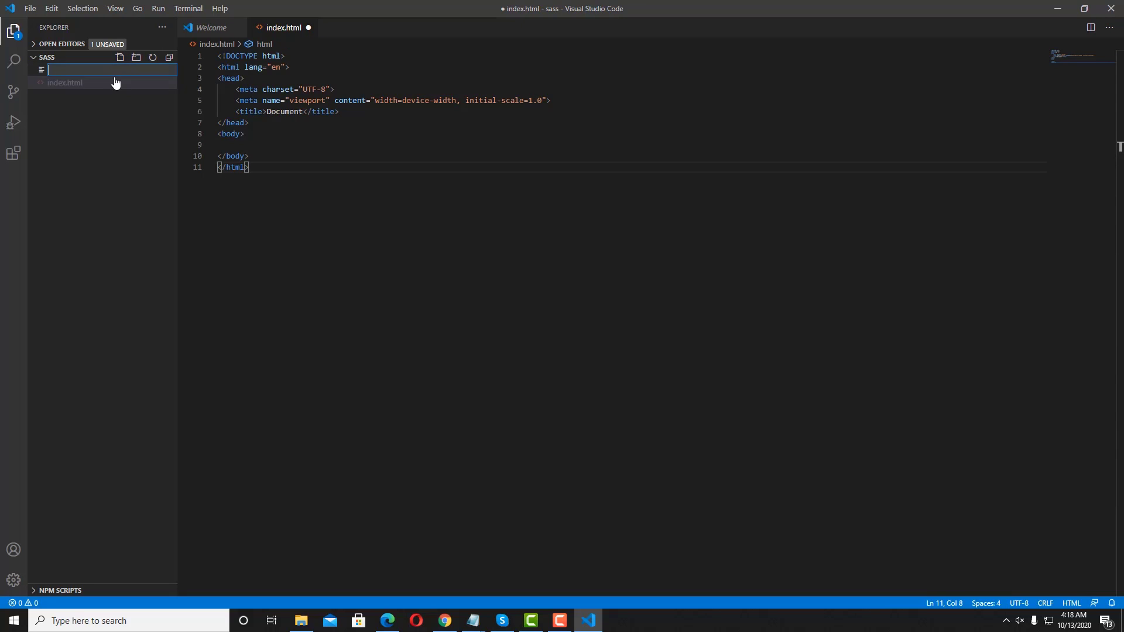
pyautogui.write('s')
pyautogui.press('BackSpace')
pyautogui.write('sty')
pyautogui.write('le.sc')
pyautogui.write('ss')
pyautogui.press('Return')
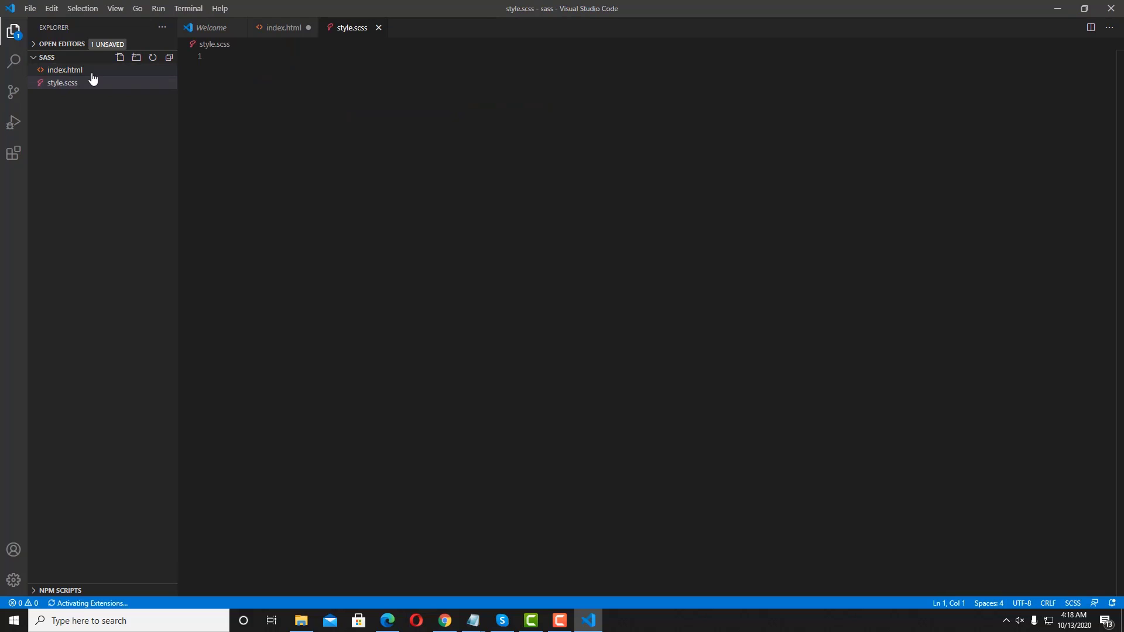
# Step: Check the installed extensions, then return to index.html and the project files
pyautogui.click(15, 153)
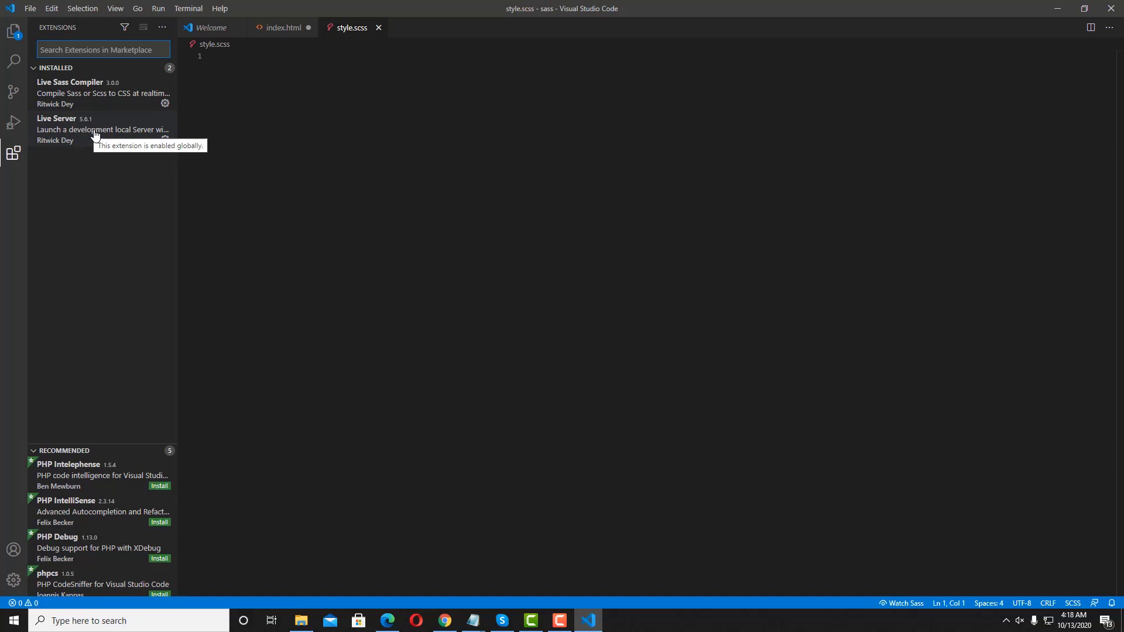
pyautogui.click(269, 29)
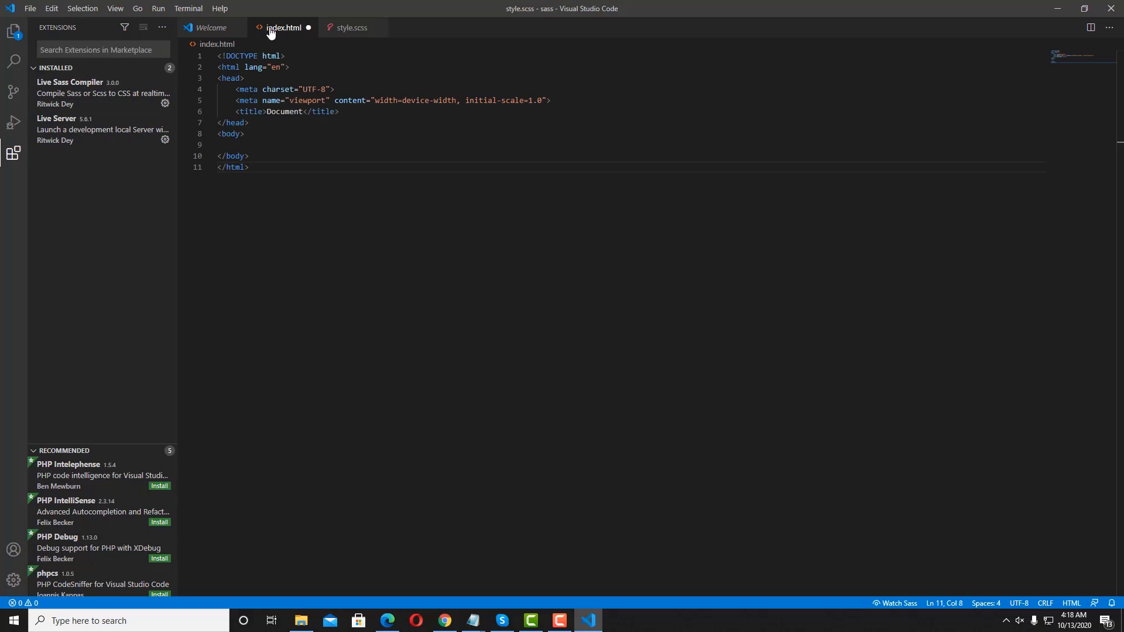
pyautogui.click(12, 35)
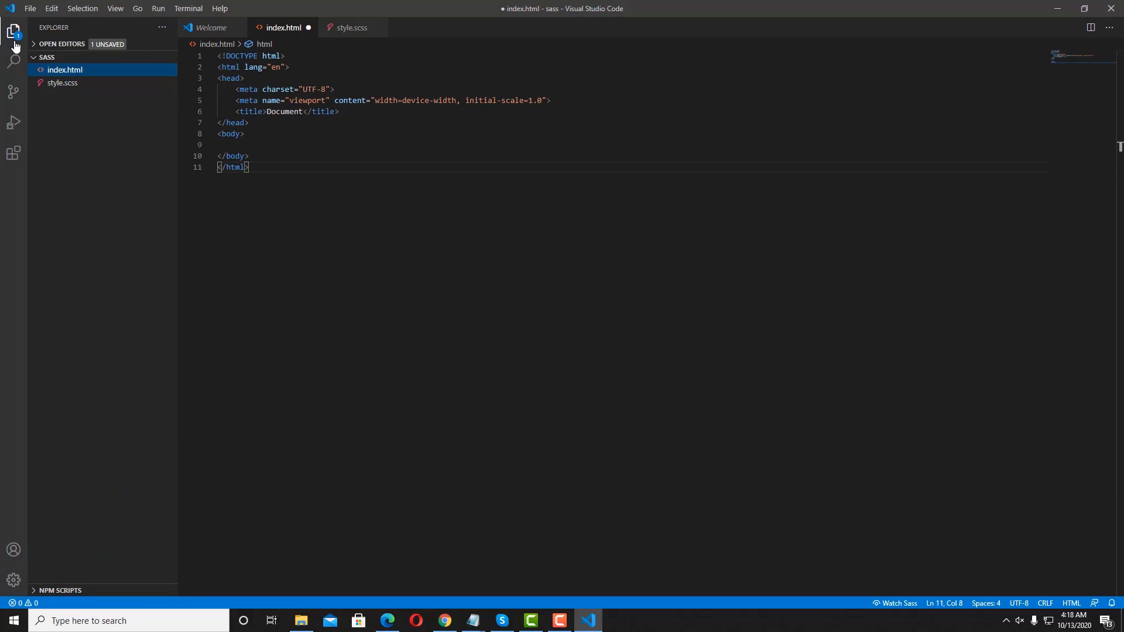
pyautogui.moveTo(62, 83)
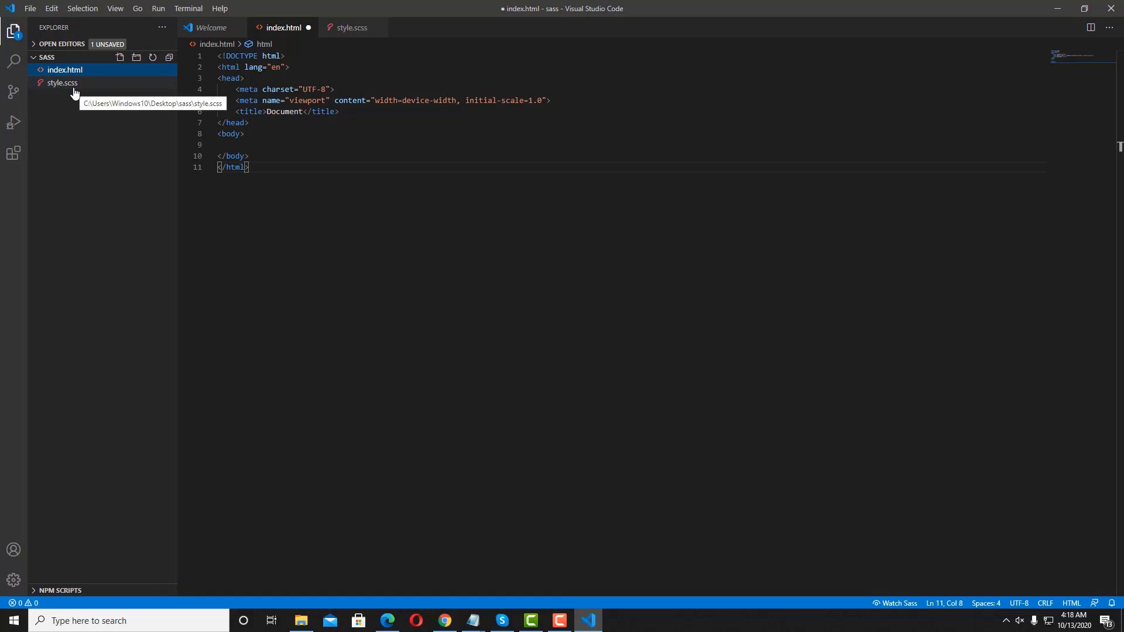
# Step: Add a link:css tag after the viewport meta with href /css/style.css
pyautogui.click(563, 100)
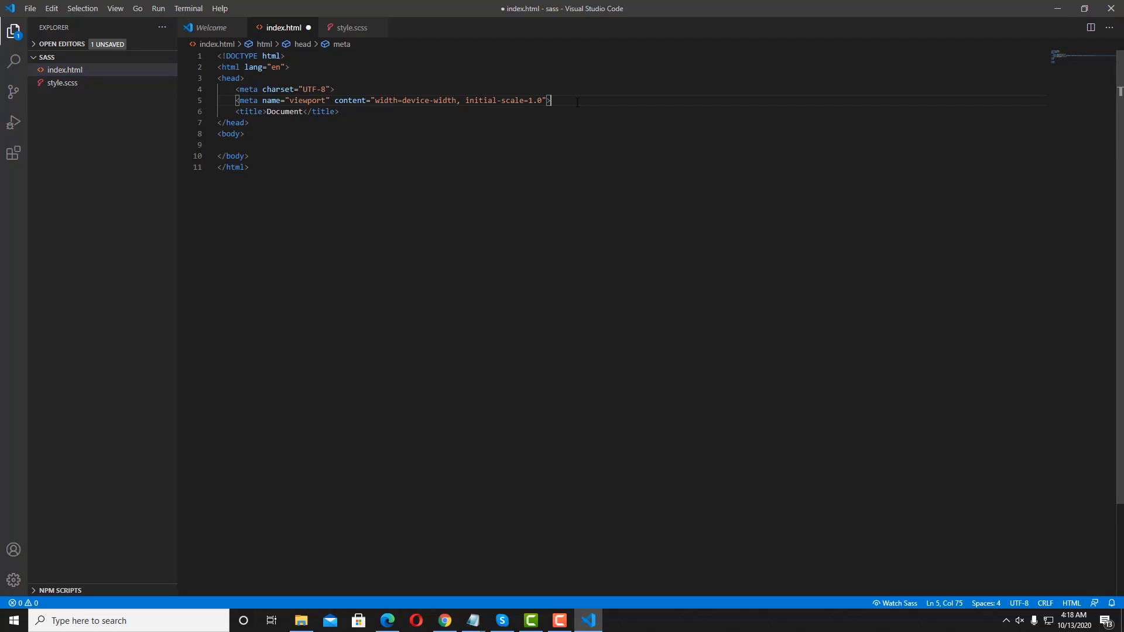
pyautogui.press('Return')
pyautogui.write('link')
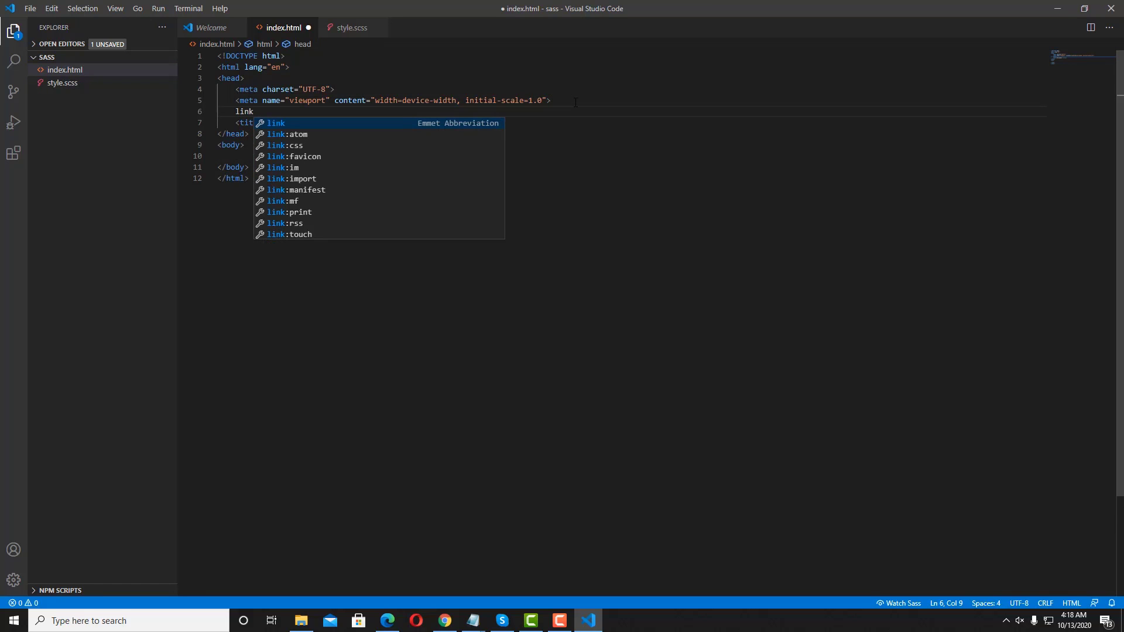
pyautogui.click(307, 149)
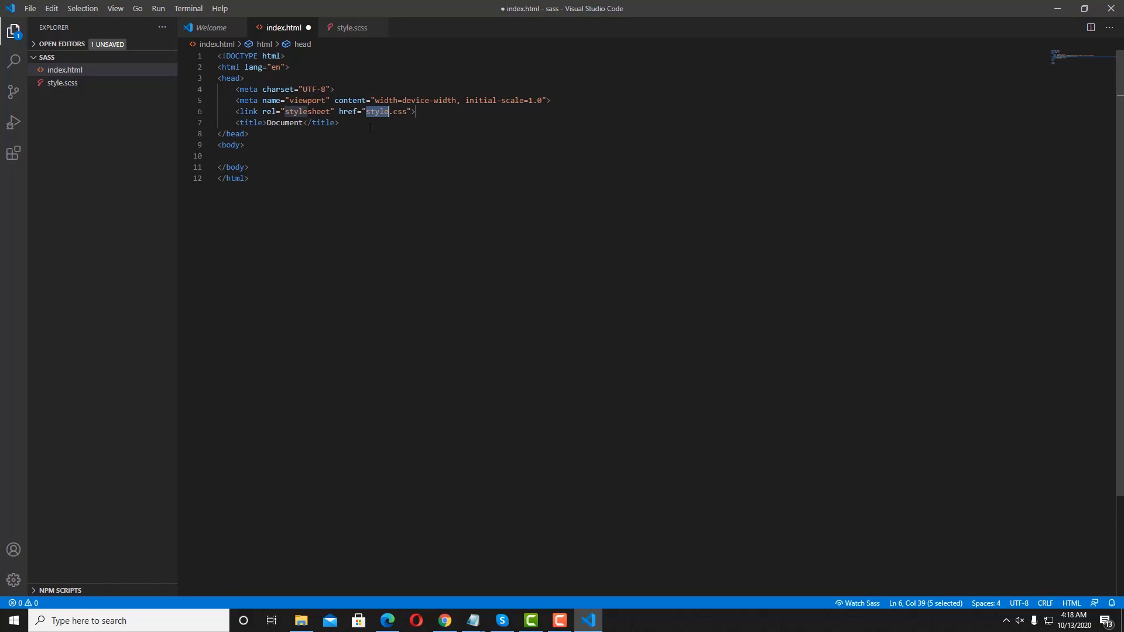
pyautogui.click(338, 125)
pyautogui.moveTo(303, 121); pyautogui.dragTo(290, 111)
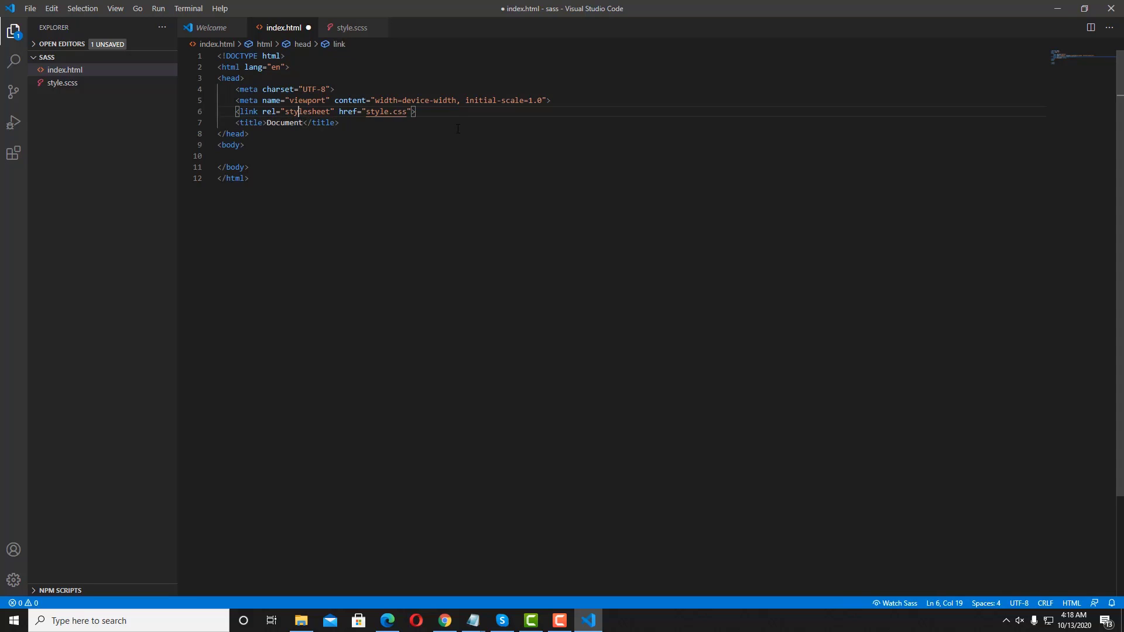
pyautogui.click(365, 111)
pyautogui.write('/css/')
pyautogui.click(376, 179)
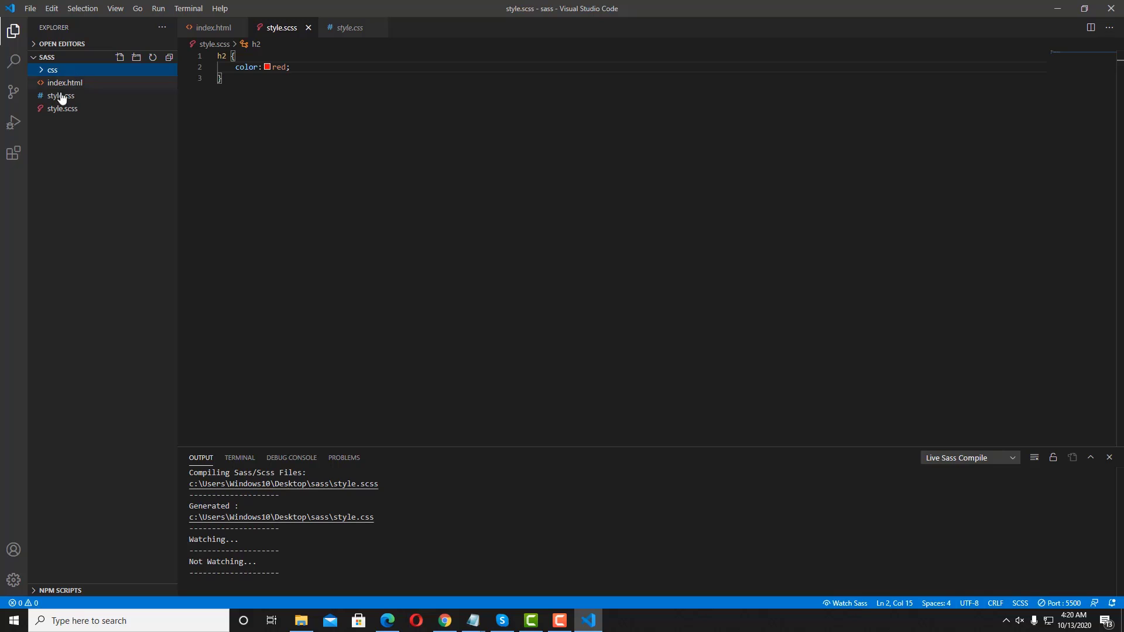
# Step: Open the Live Sass Compile Config Formats setting from Settings in settings.json
pyautogui.click(12, 582)
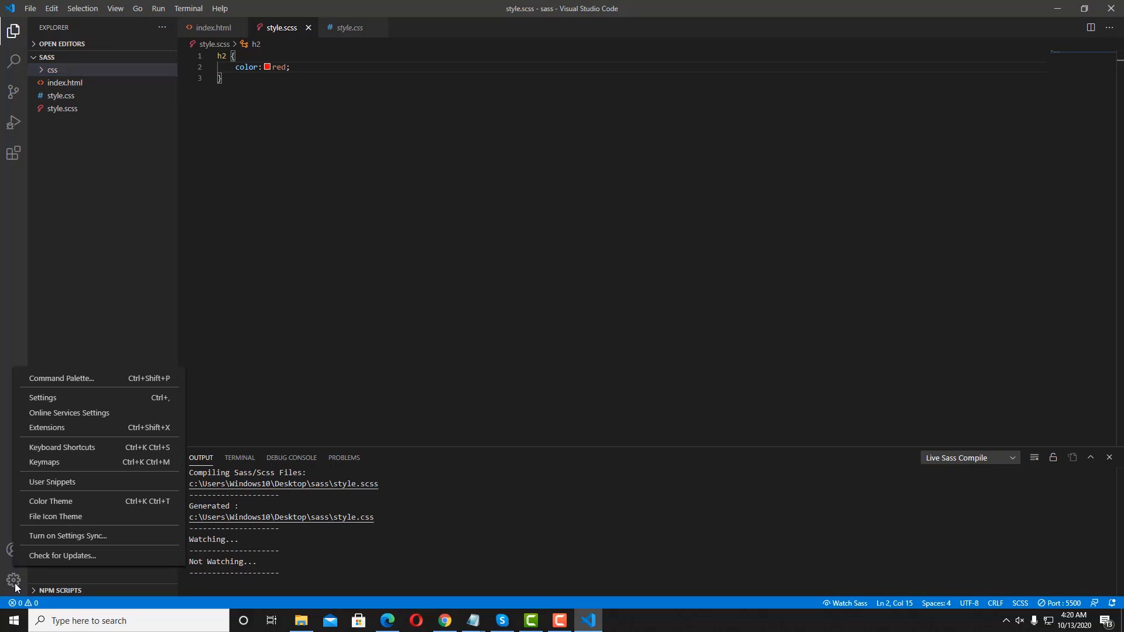
pyautogui.click(63, 401)
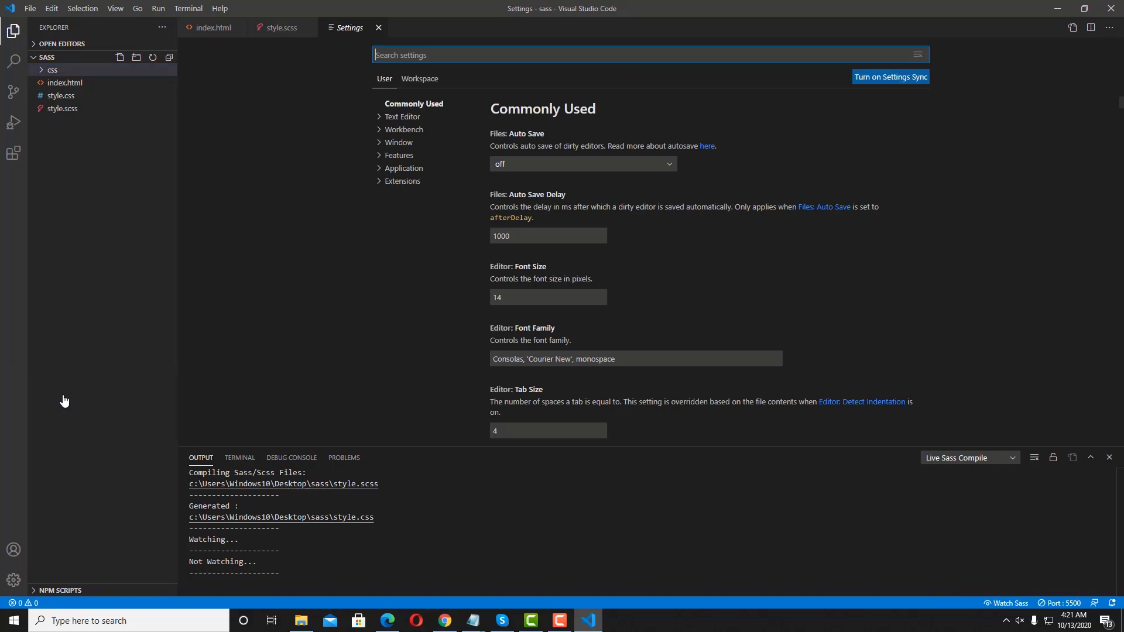
pyautogui.click(391, 181)
pyautogui.scroll(-1, 409, 295)
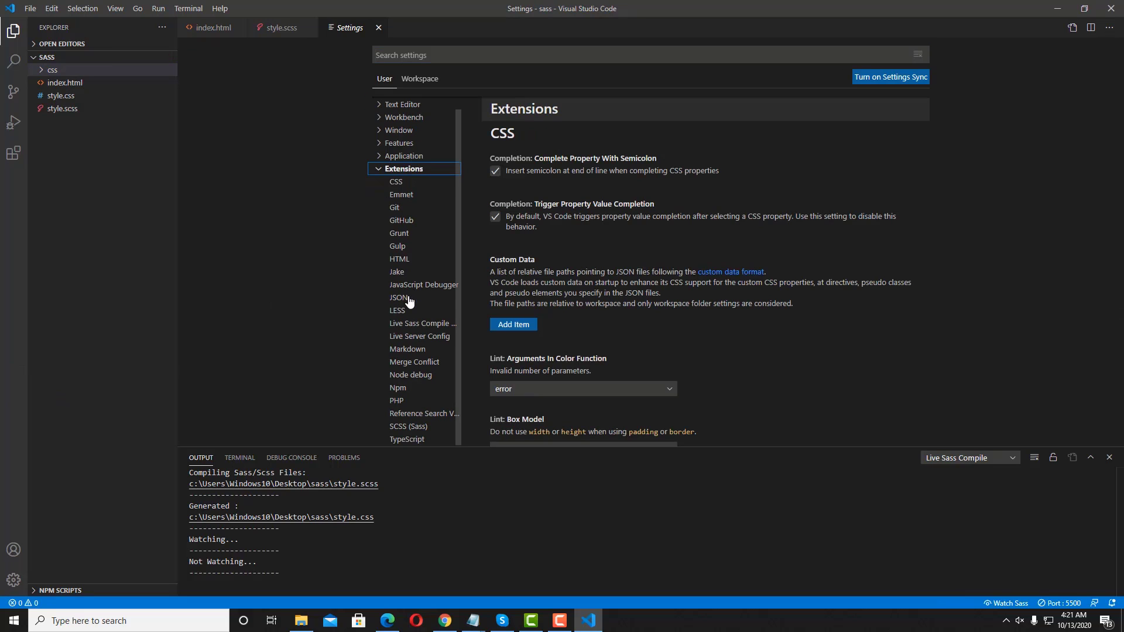
pyautogui.click(412, 332)
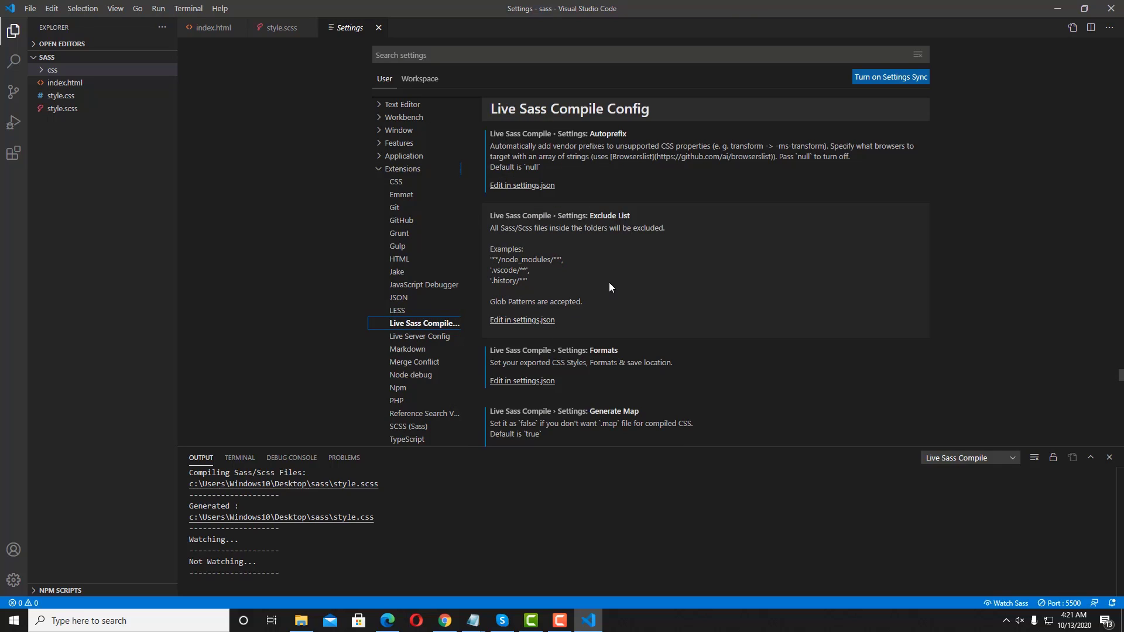
pyautogui.scroll(-1, 609, 282)
pyautogui.scroll(-1, 603, 308)
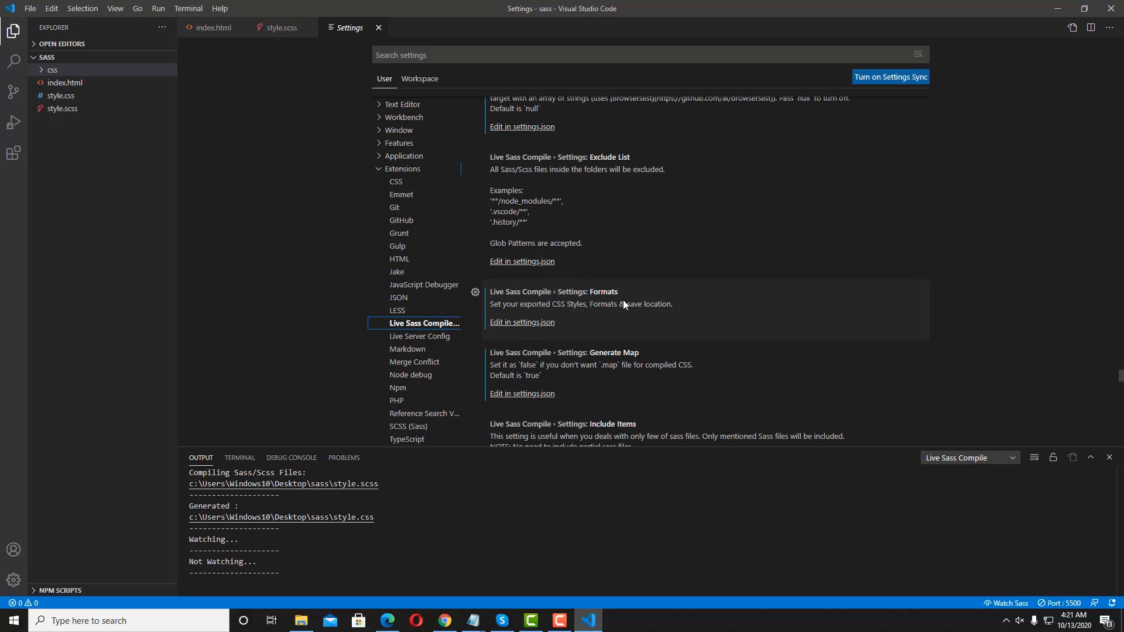
pyautogui.click(534, 322)
# Step: Select the liveSassCompile formats entry in settings.json and save the file
pyautogui.click(371, 267)
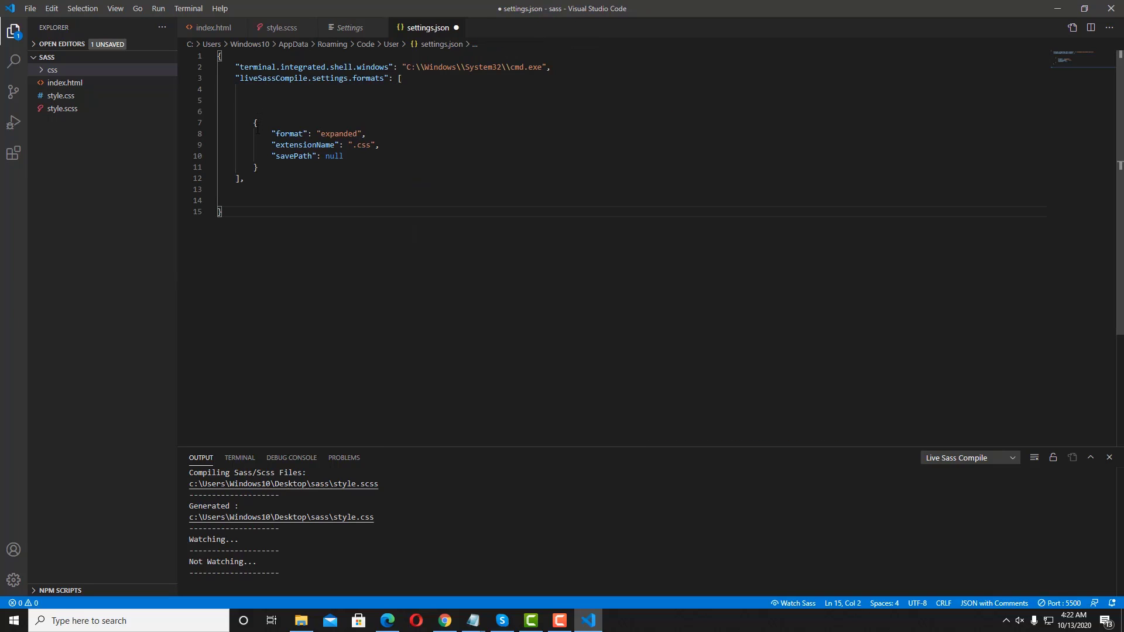
pyautogui.moveTo(220, 112); pyautogui.dragTo(244, 179)
pyautogui.moveTo(219, 111); pyautogui.dragTo(287, 175)
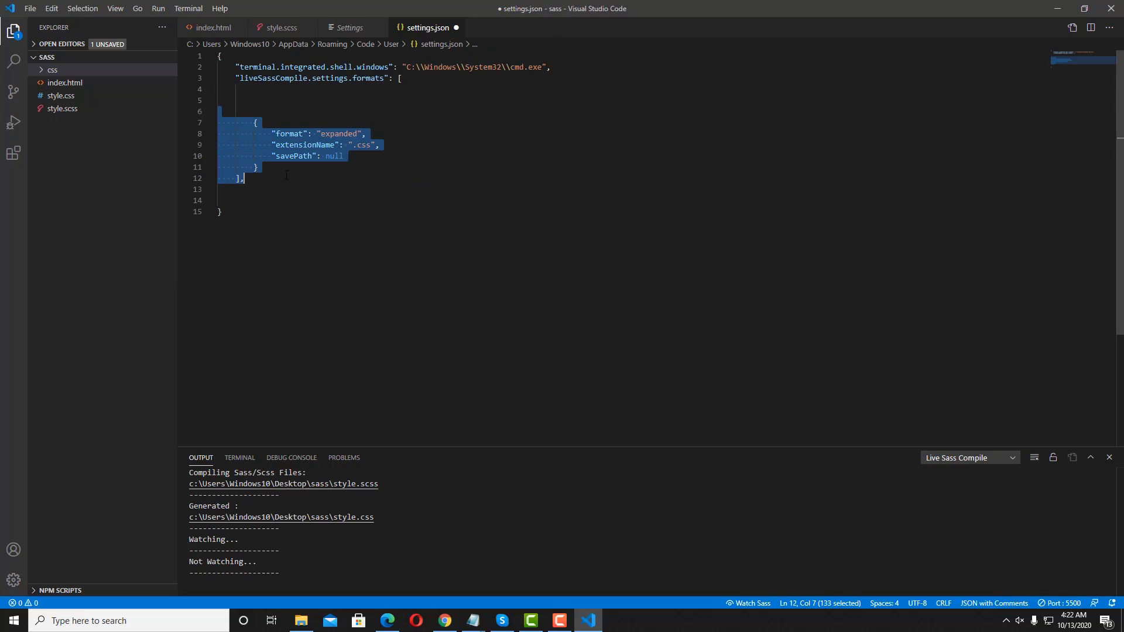
pyautogui.moveTo(272, 134)
pyautogui.mouseDown()
pyautogui.moveTo(359, 133)
pyautogui.moveTo(276, 134)
pyautogui.mouseUp()
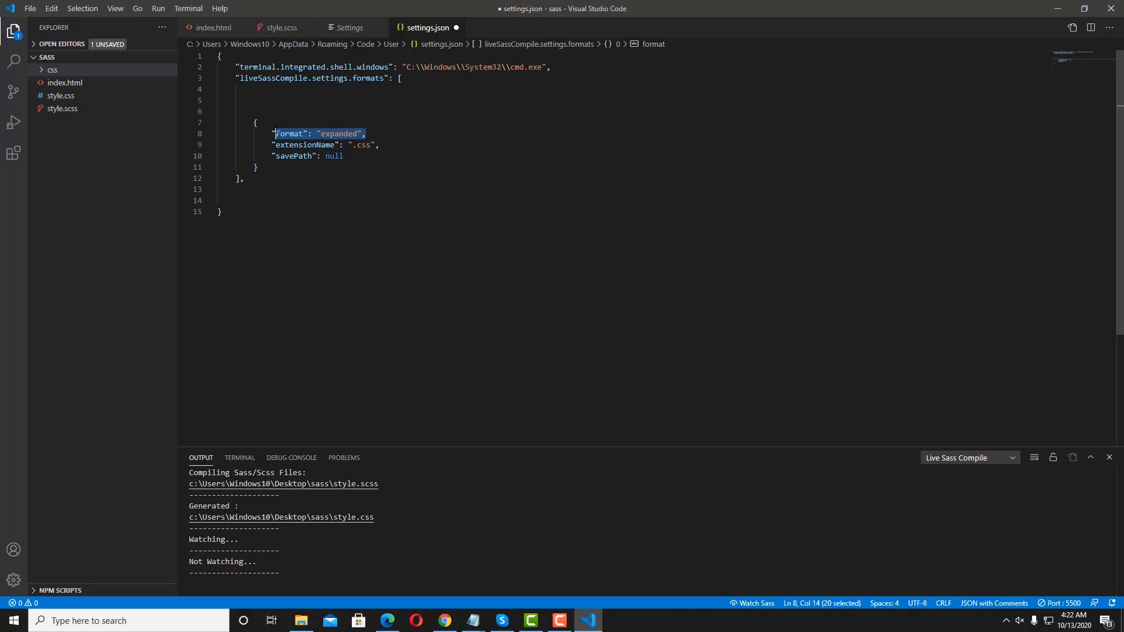
pyautogui.click(376, 251)
pyautogui.hotkey('ctrl', 's')
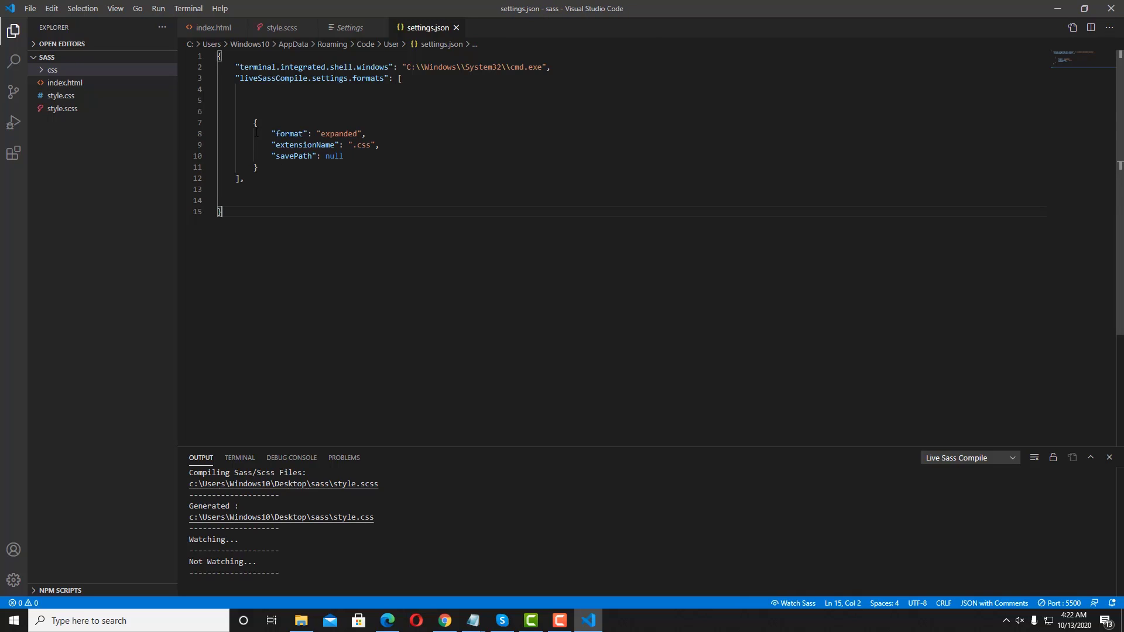
# Step: Review the format expanded, extensionName .css and savePath null lines
pyautogui.moveTo(257, 133); pyautogui.dragTo(399, 134)
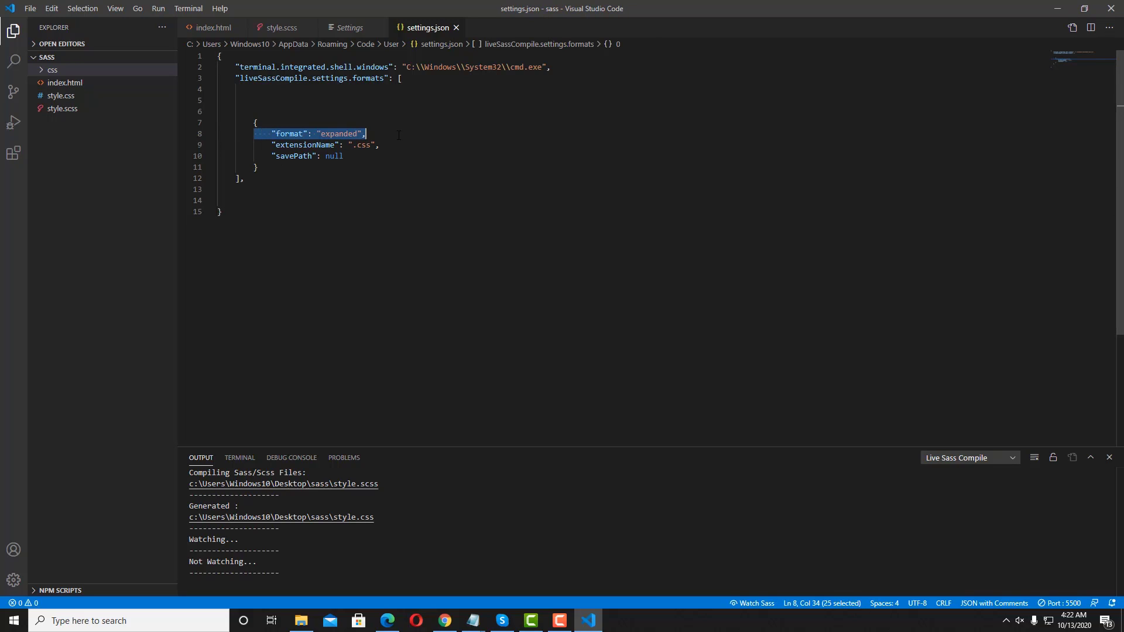
pyautogui.moveTo(264, 145); pyautogui.dragTo(420, 146)
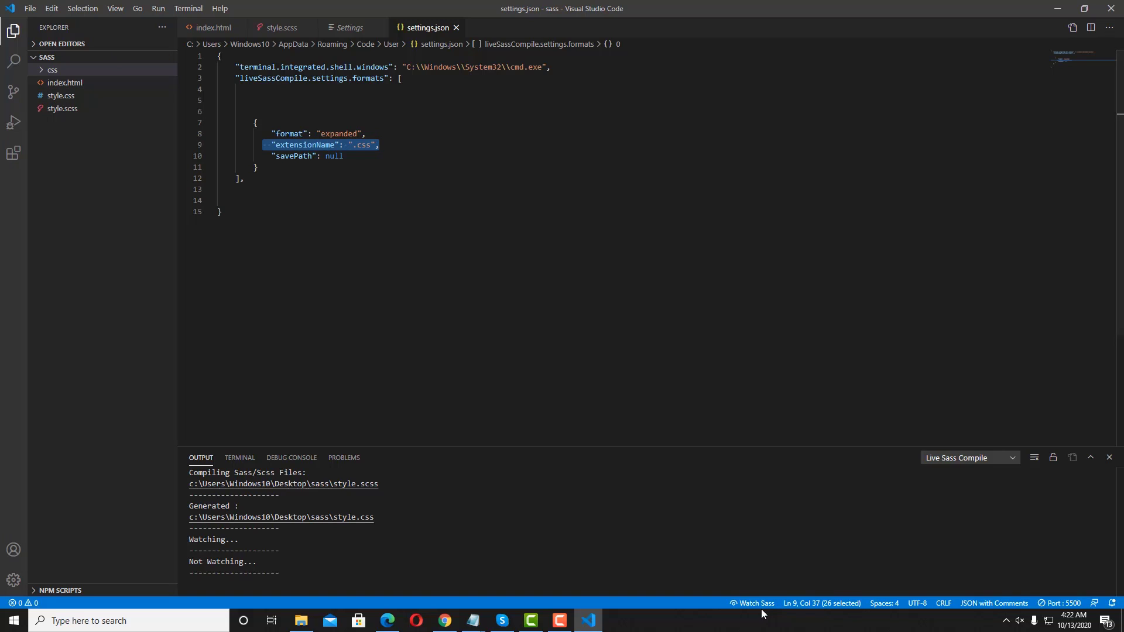
pyautogui.click(356, 145)
pyautogui.moveTo(355, 145); pyautogui.dragTo(373, 145)
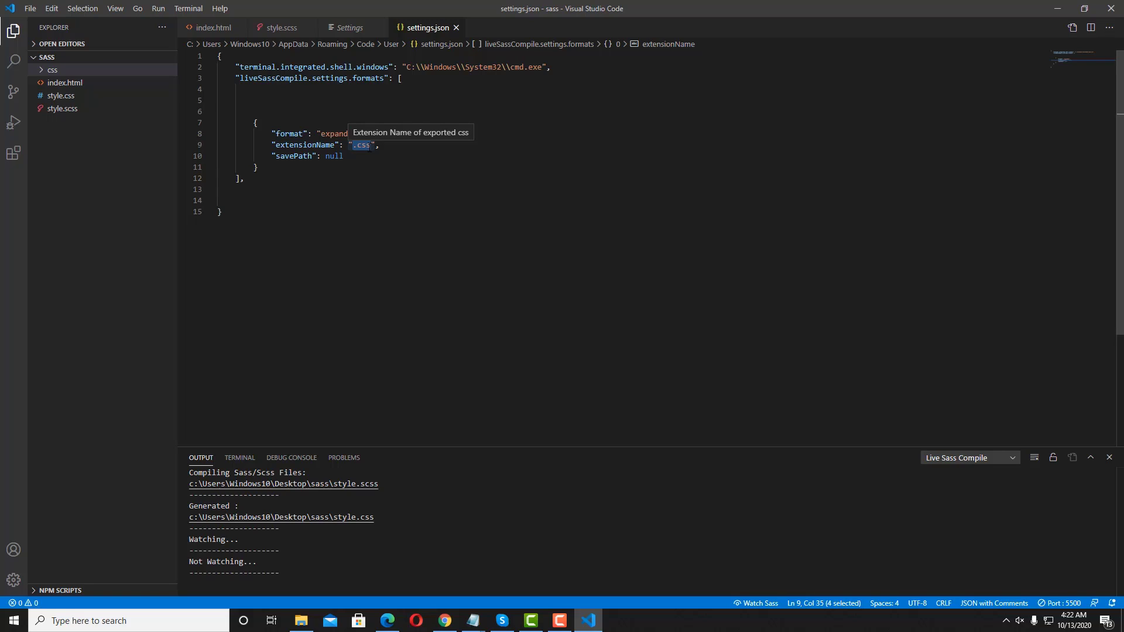
pyautogui.moveTo(271, 156); pyautogui.dragTo(344, 155)
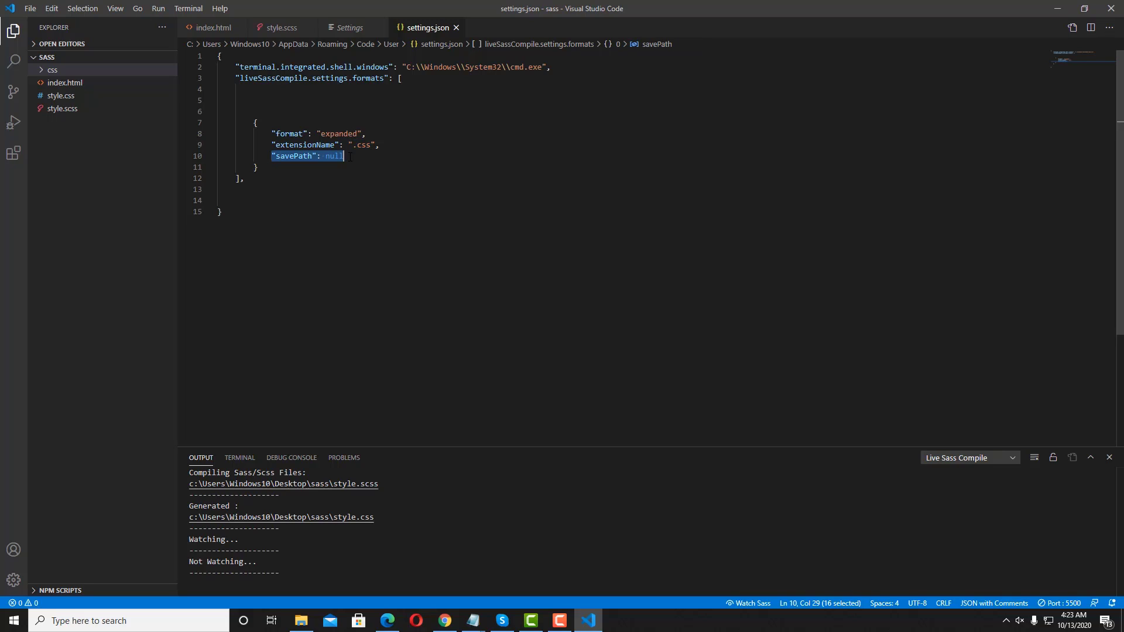
pyautogui.click(358, 190)
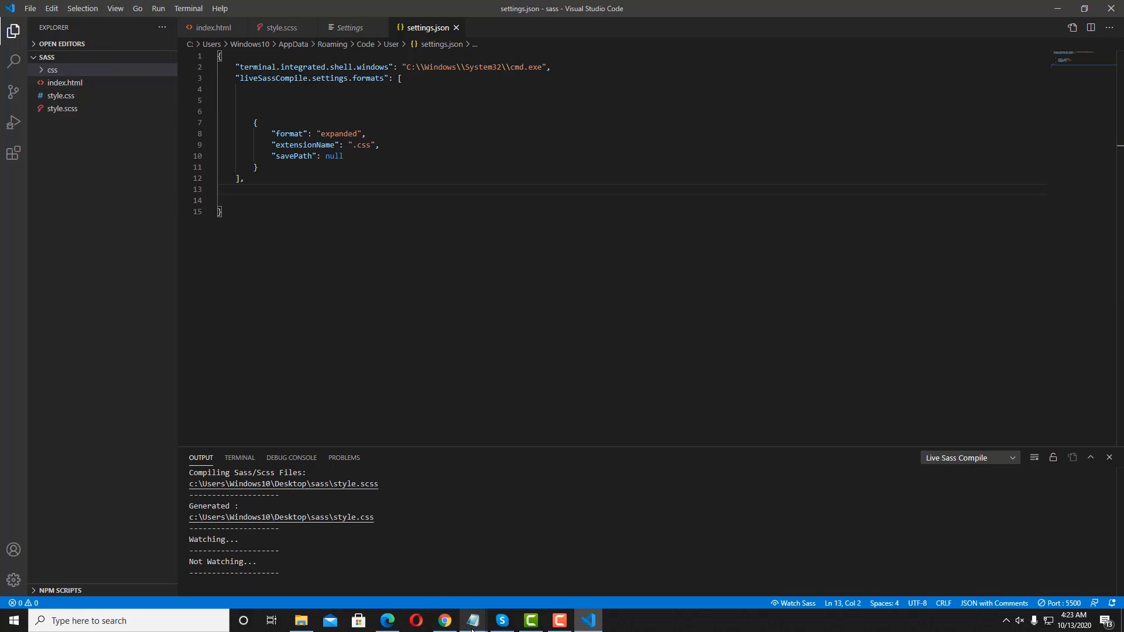
# Step: Search YouTube for bookwormhead, subscribe, and set the bell notifications to All
pyautogui.moveTo(473, 621)
pyautogui.click(500, 586)
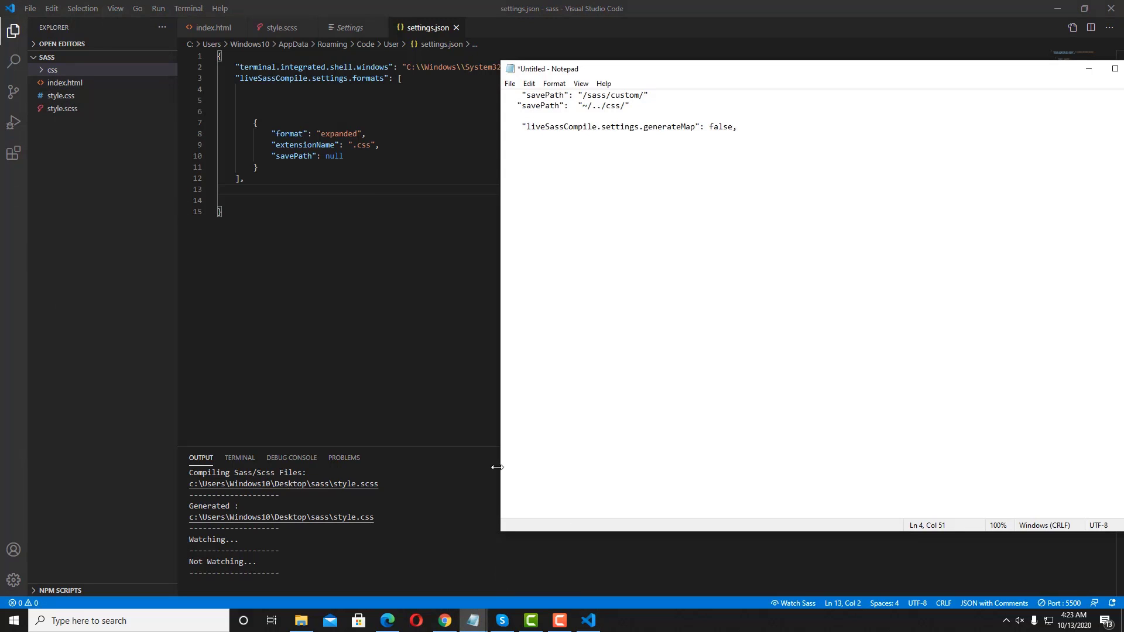
pyautogui.click(564, 220)
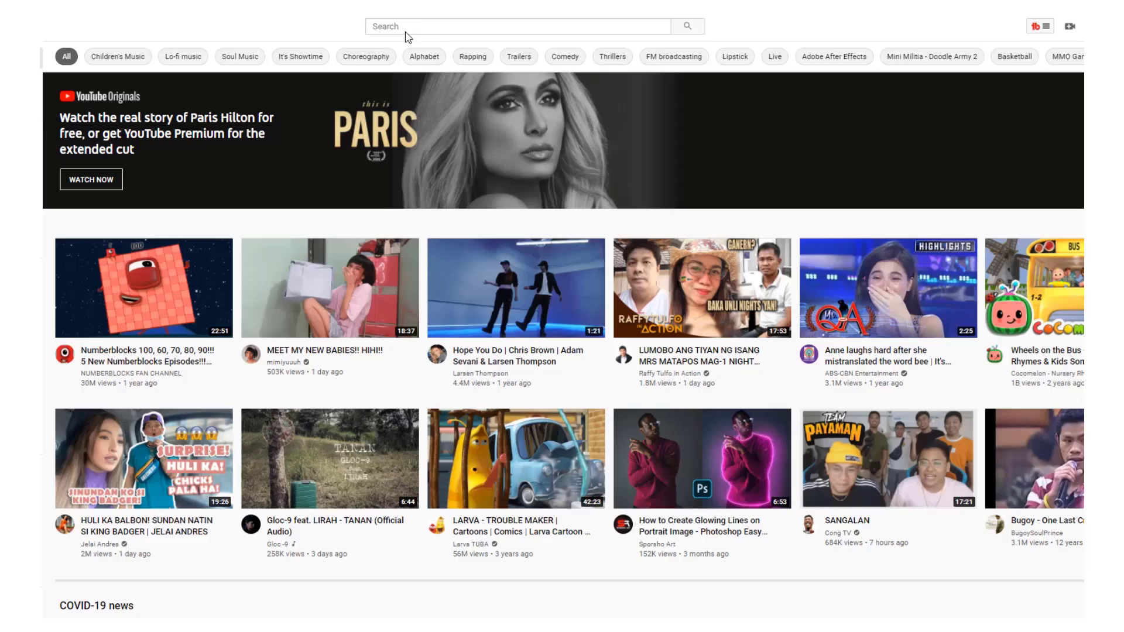
pyautogui.click(409, 35)
pyautogui.write('bookw')
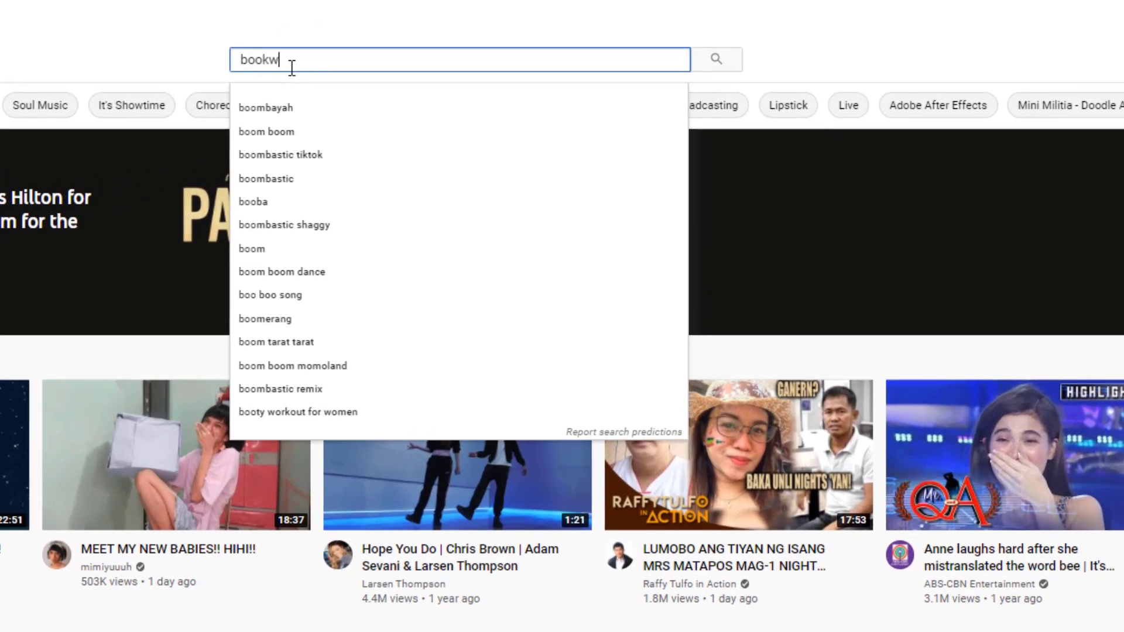
pyautogui.write('ormhead')
pyautogui.press('Return')
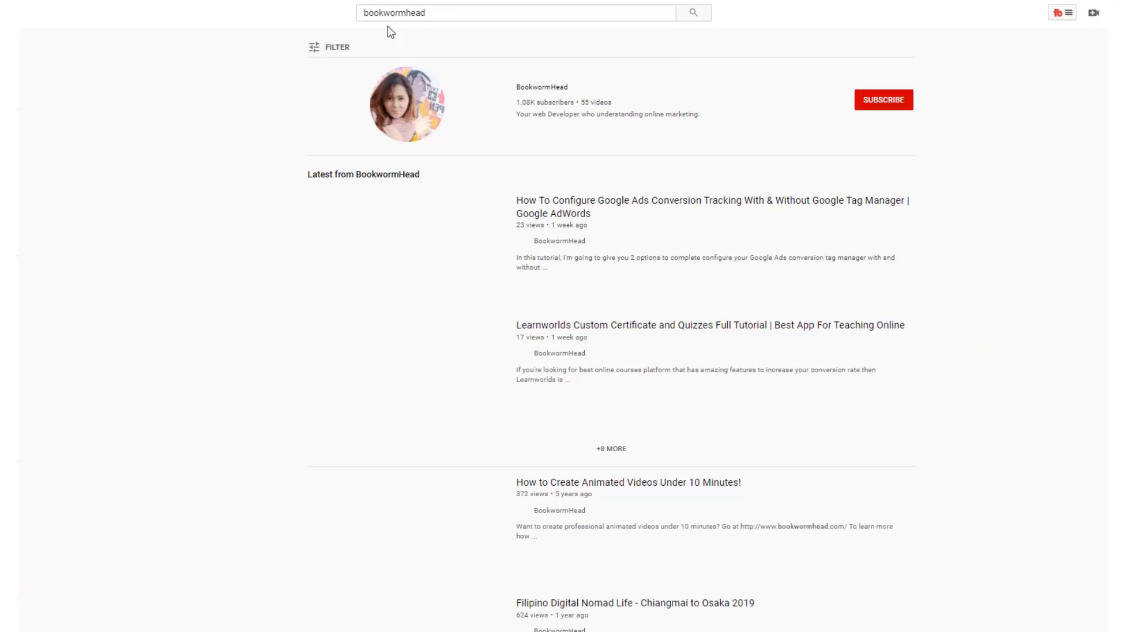
pyautogui.click(777, 81)
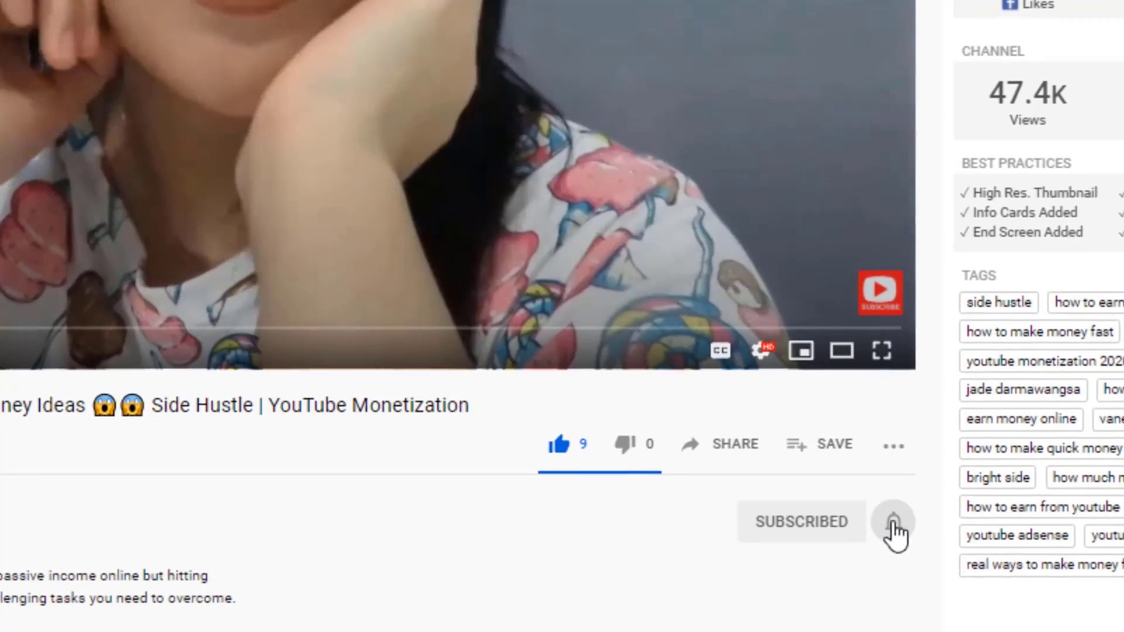
pyautogui.click(894, 527)
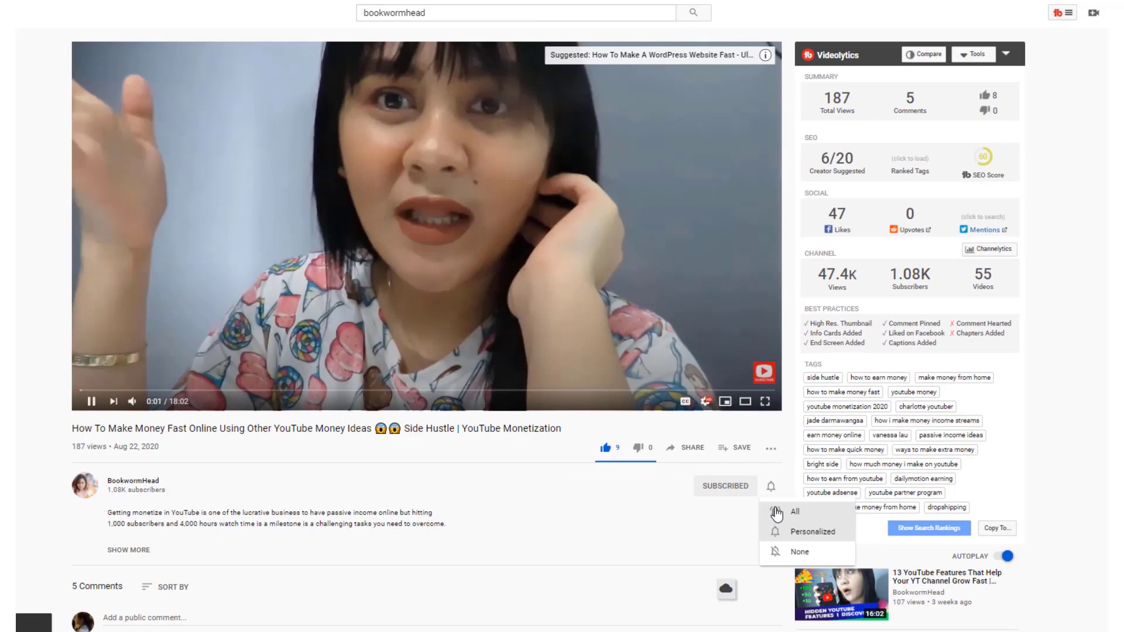
pyautogui.click(748, 508)
pyautogui.scroll(-2, 572, 512)
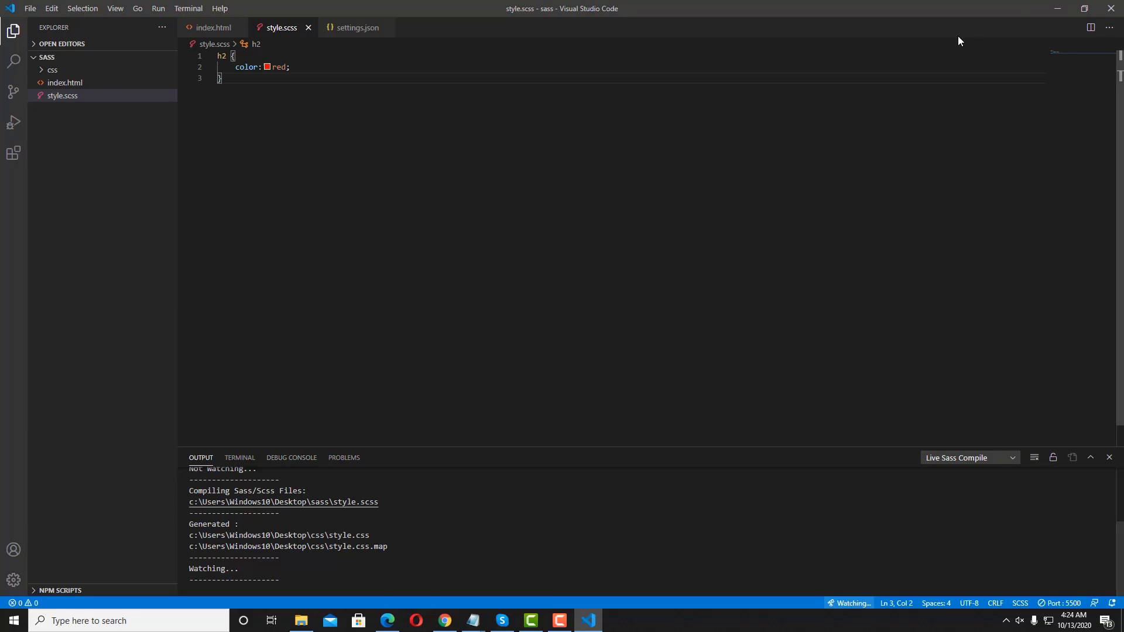
# Step: Minimize all windows, move the css folder beside sass, and open it
pyautogui.click(1059, 7)
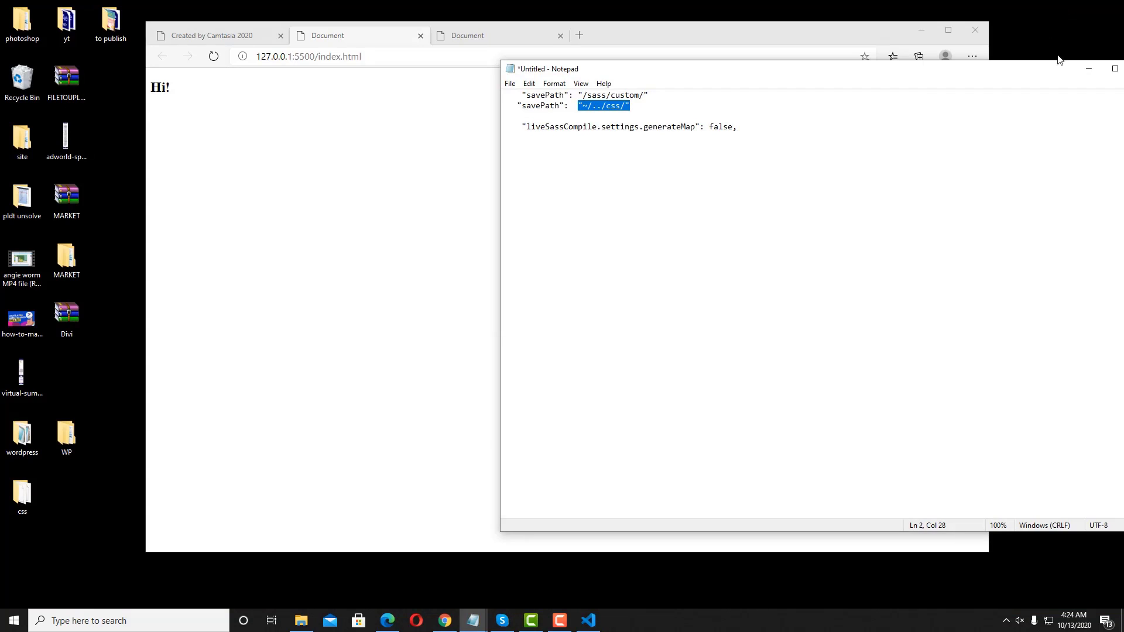
pyautogui.click(1089, 68)
pyautogui.click(922, 30)
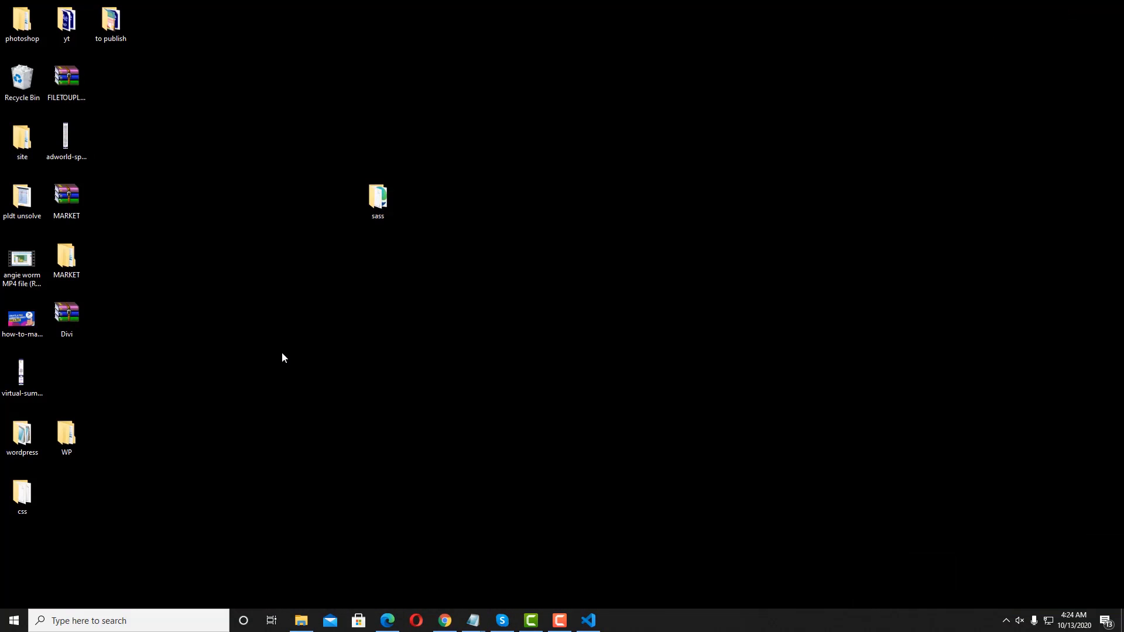
pyautogui.moveTo(22, 497); pyautogui.dragTo(463, 211)
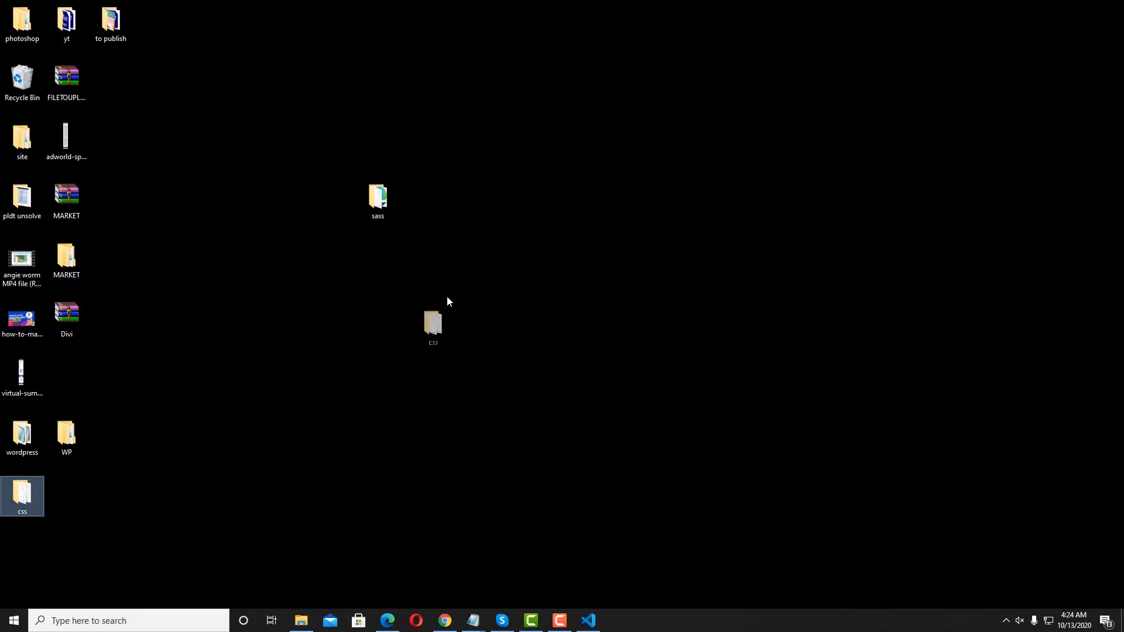
pyautogui.doubleClick(463, 209)
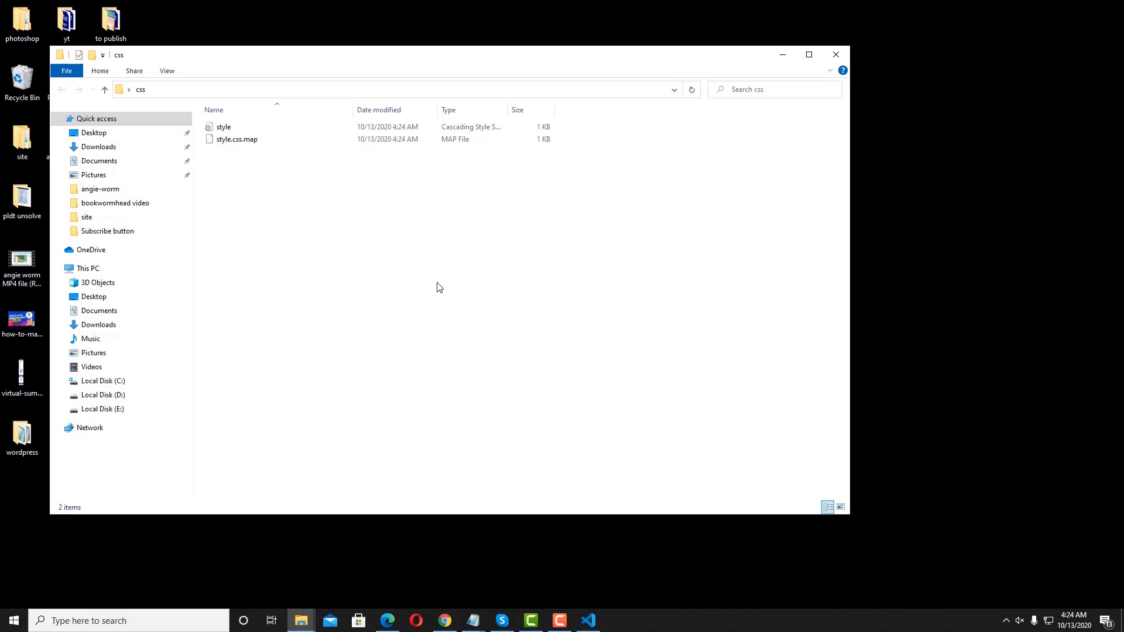
# Step: Inspect the sass folder contents, then restore Visual Studio Code from the taskbar
pyautogui.click(829, 55)
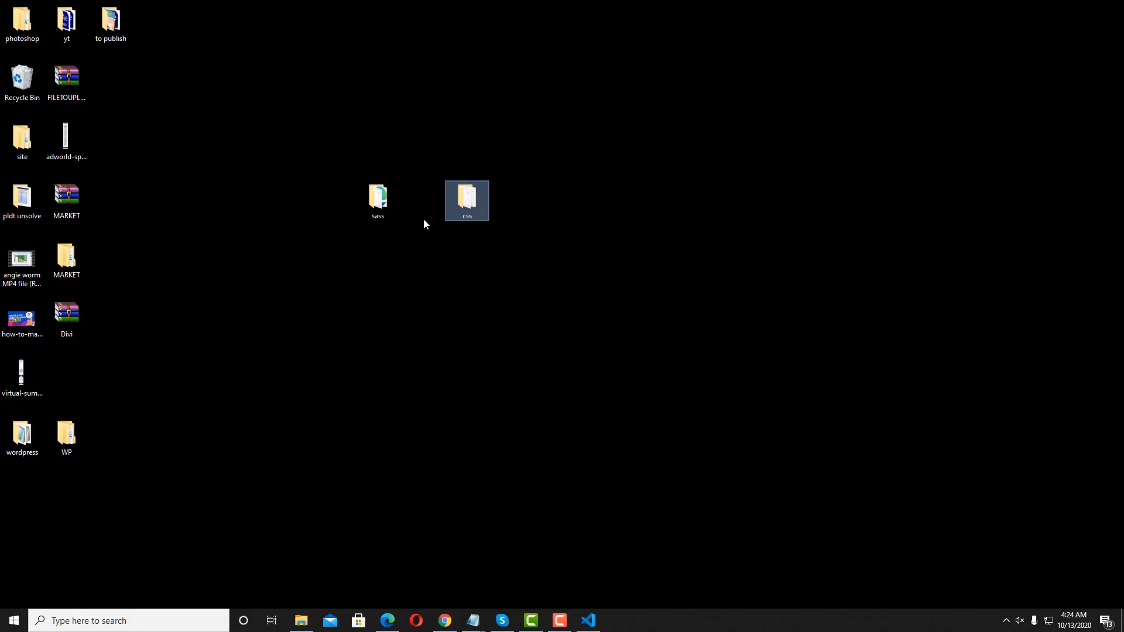
pyautogui.click(391, 205)
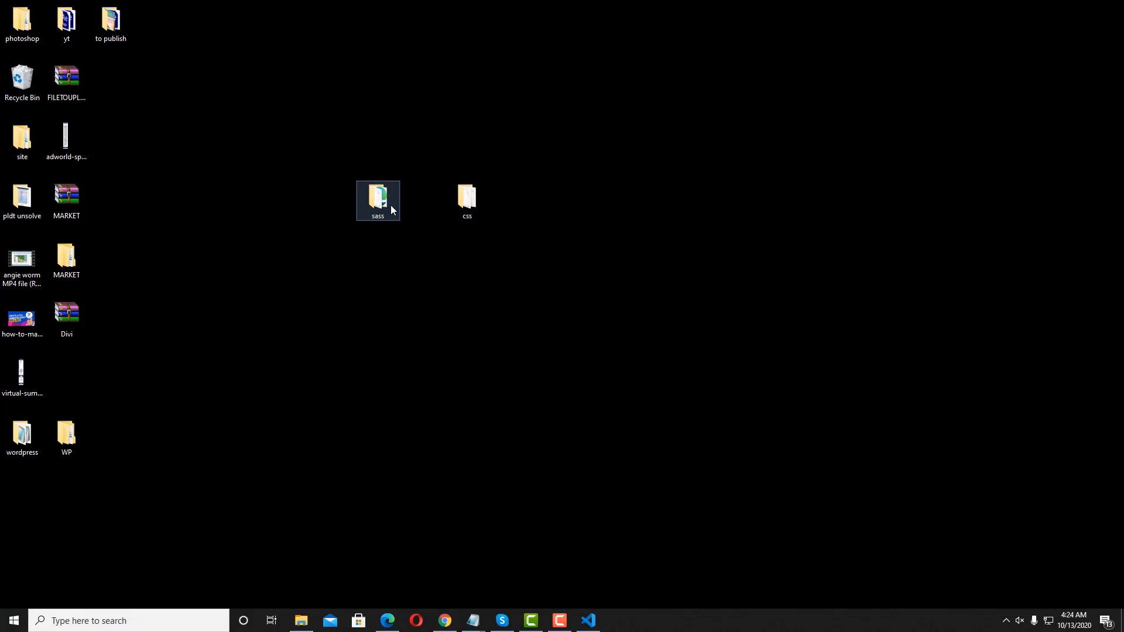
pyautogui.doubleClick(391, 205)
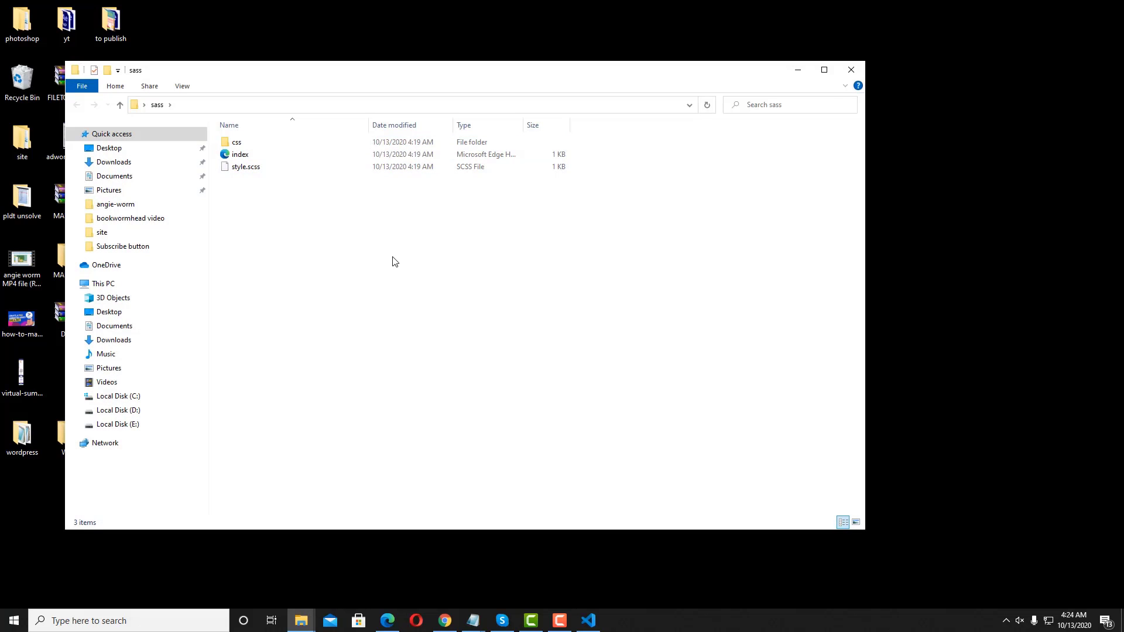
pyautogui.click(849, 72)
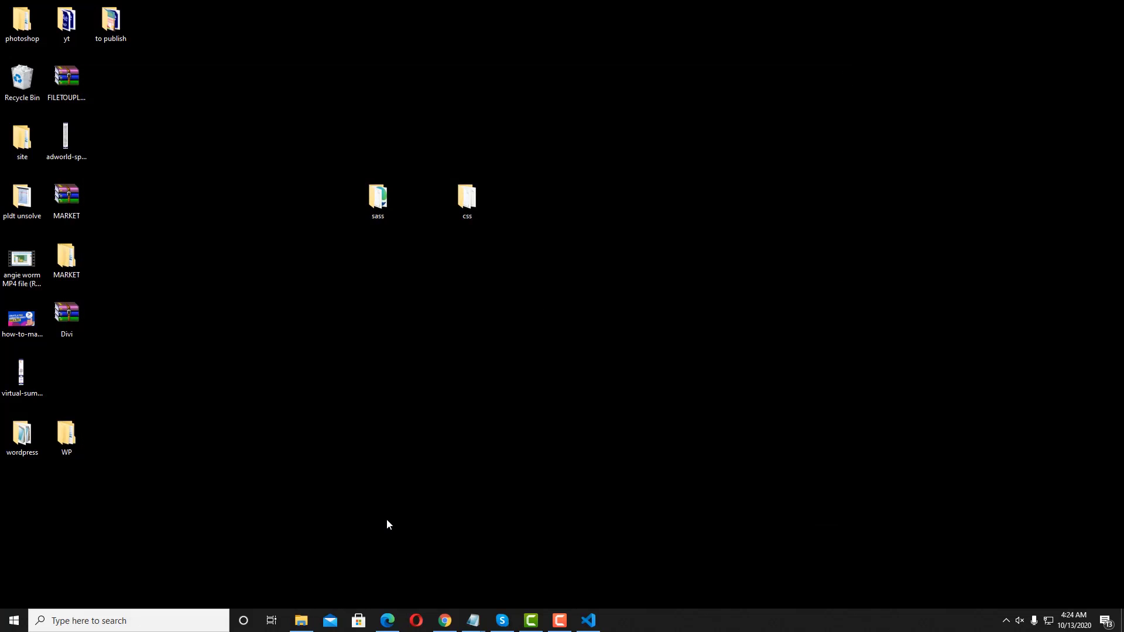
pyautogui.click(445, 621)
pyautogui.click(587, 621)
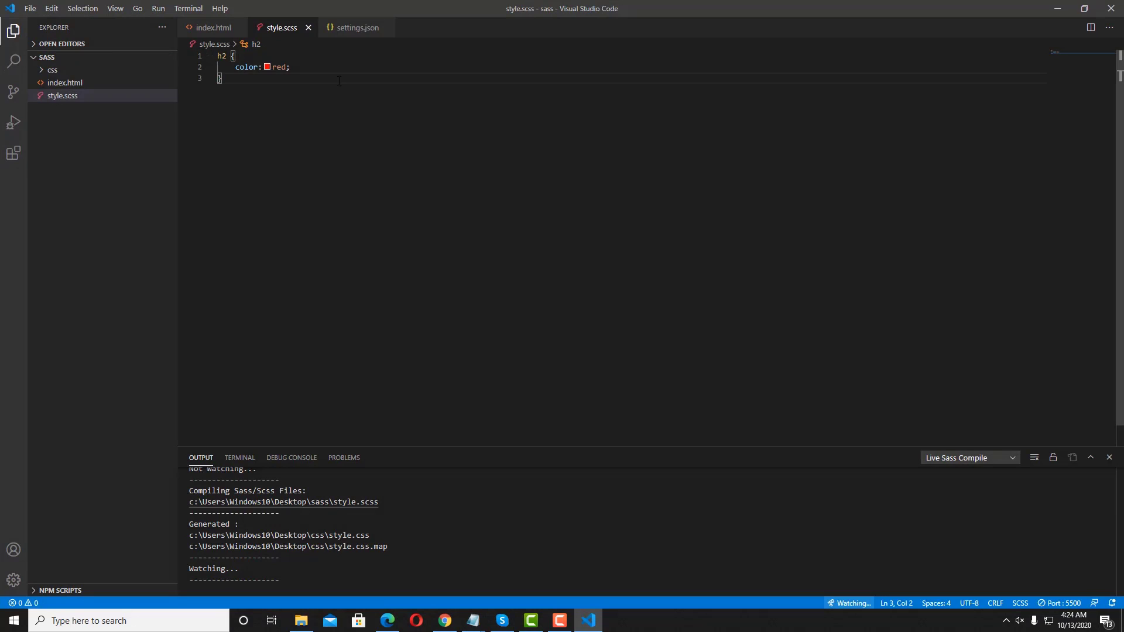
# Step: Reopen settings.json through the Live Sass Compile Formats entry in Settings
pyautogui.click(350, 34)
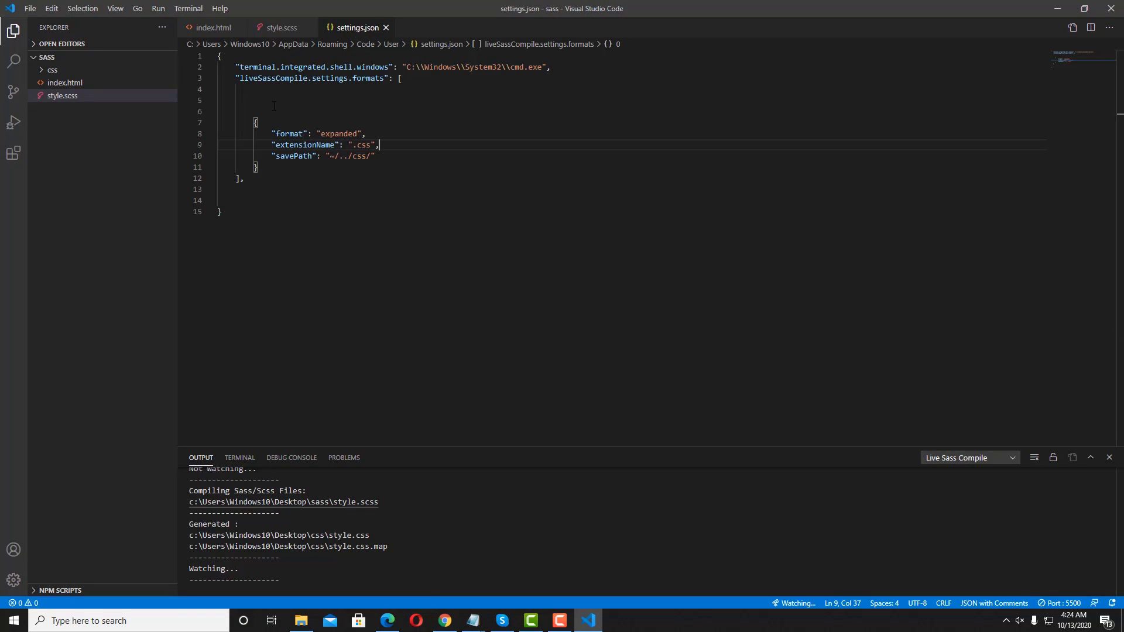
pyautogui.click(13, 581)
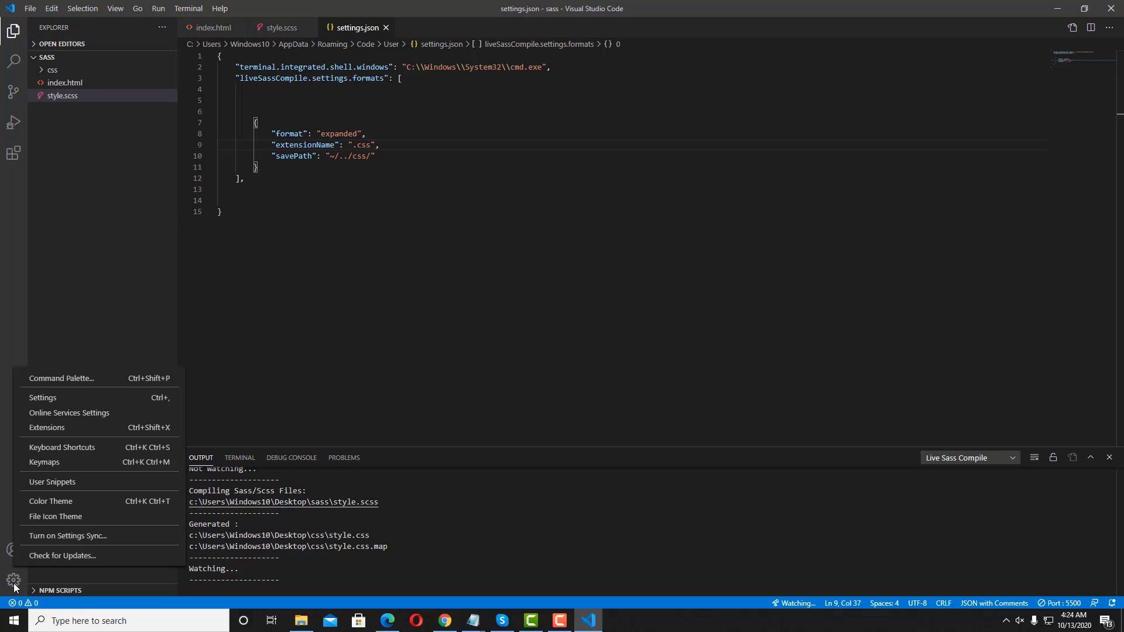
pyautogui.click(62, 400)
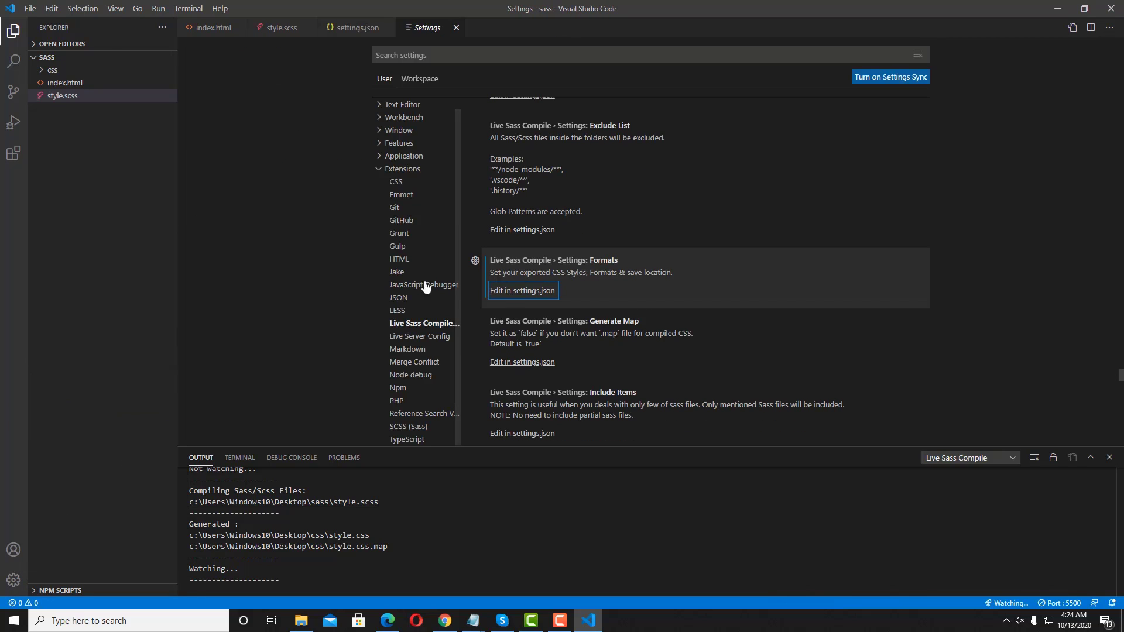
pyautogui.click(507, 298)
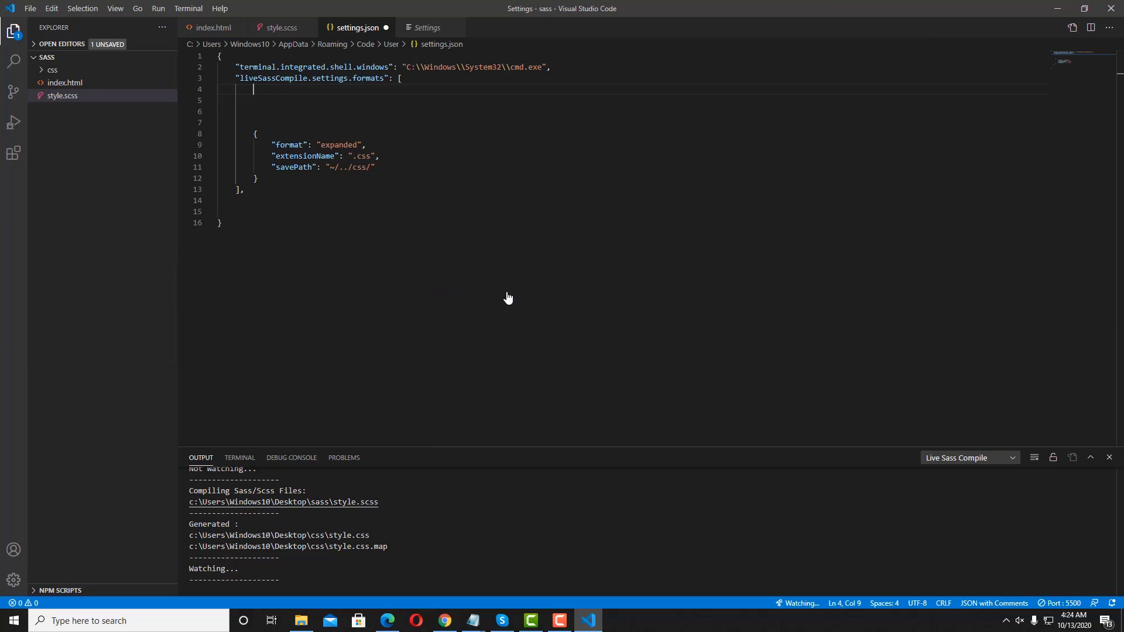
pyautogui.click(352, 209)
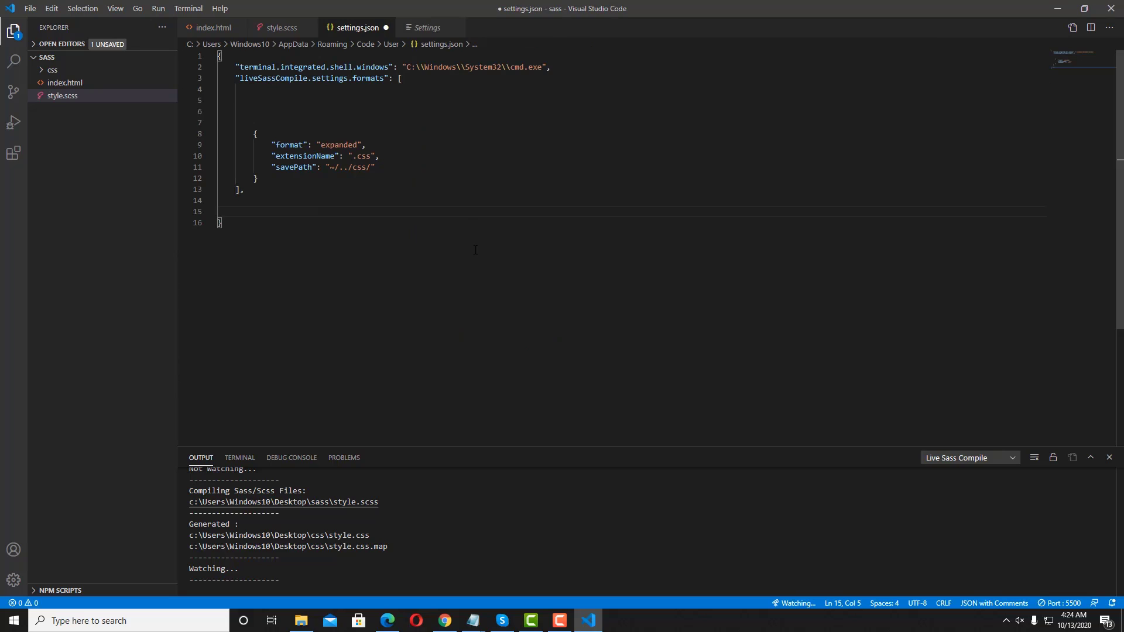
# Step: Check the css folder in the Explorer and save settings.json with savePath "/css/"
pyautogui.click(60, 44)
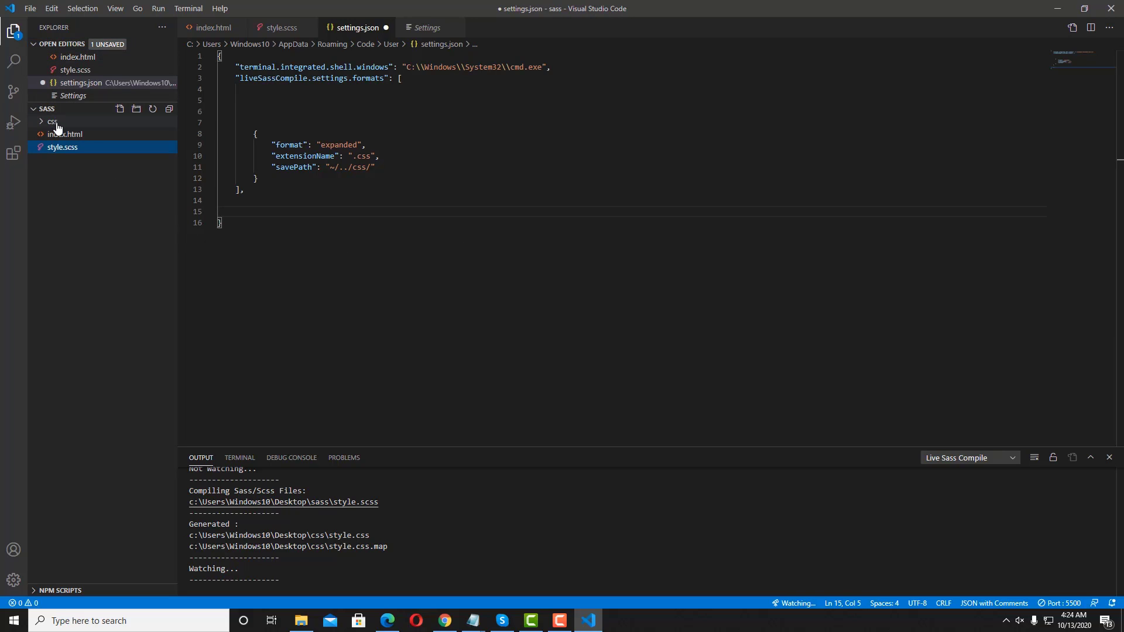
pyautogui.click(55, 123)
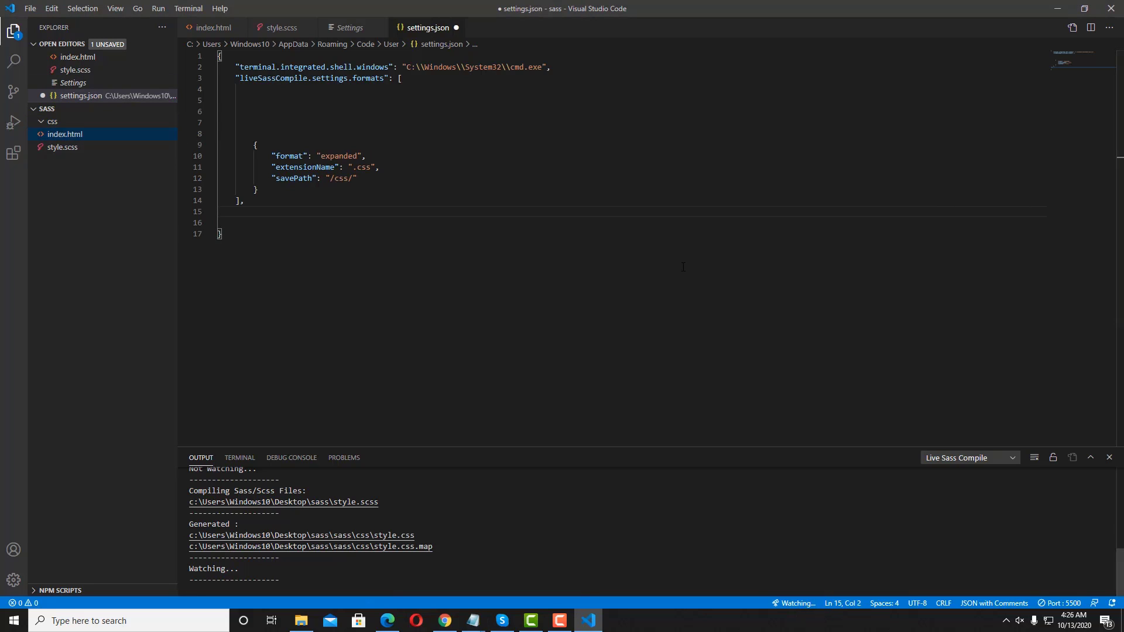
pyautogui.click(681, 252)
pyautogui.hotkey('ctrl', 's')
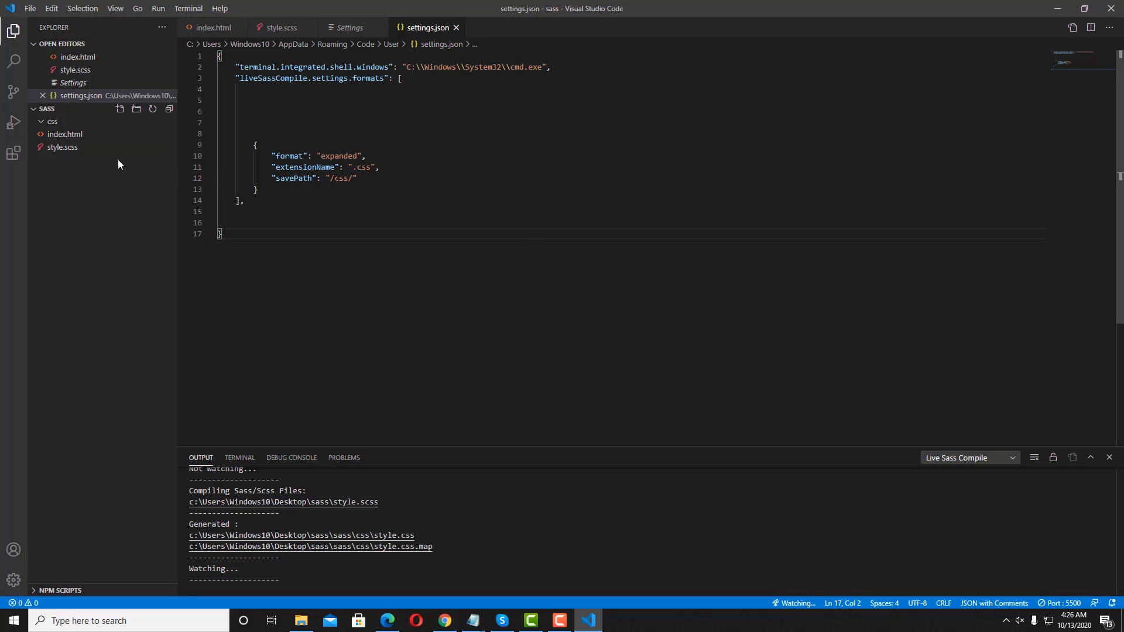
# Step: Toggle Watch Sass on style.scss to recompile, then select 'css' in the savePath value
pyautogui.click(70, 148)
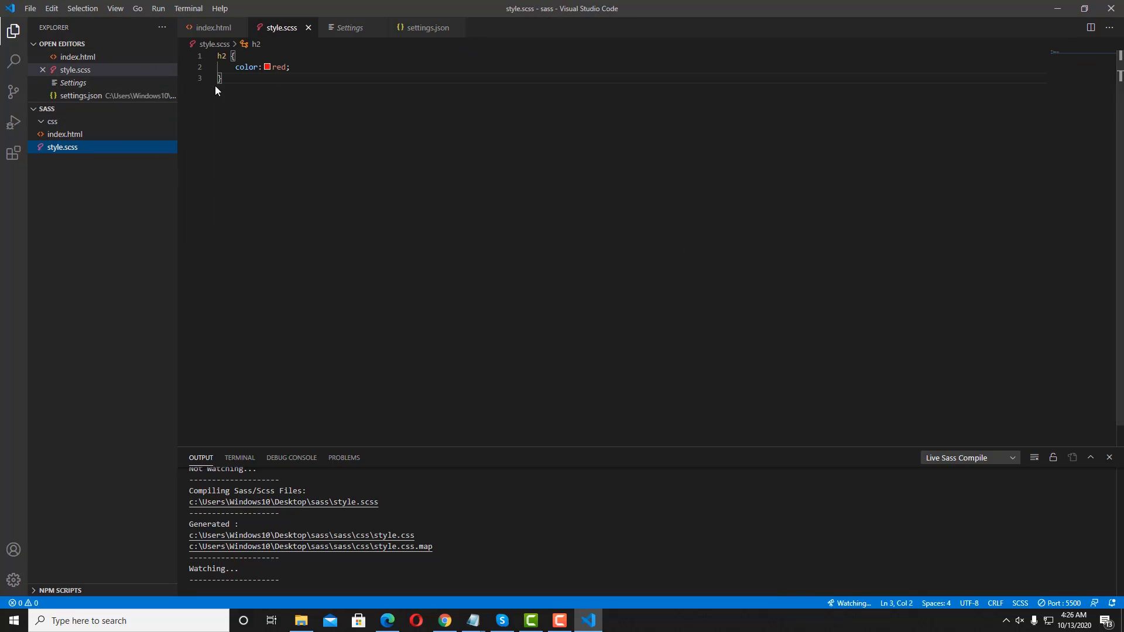
pyautogui.click(848, 604)
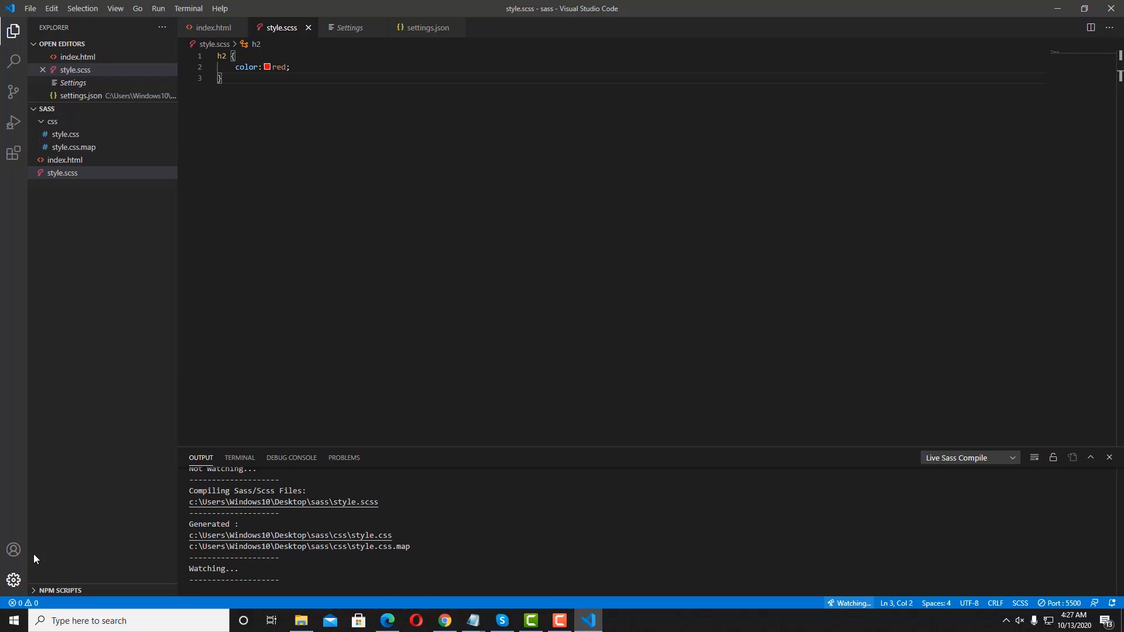
pyautogui.click(411, 29)
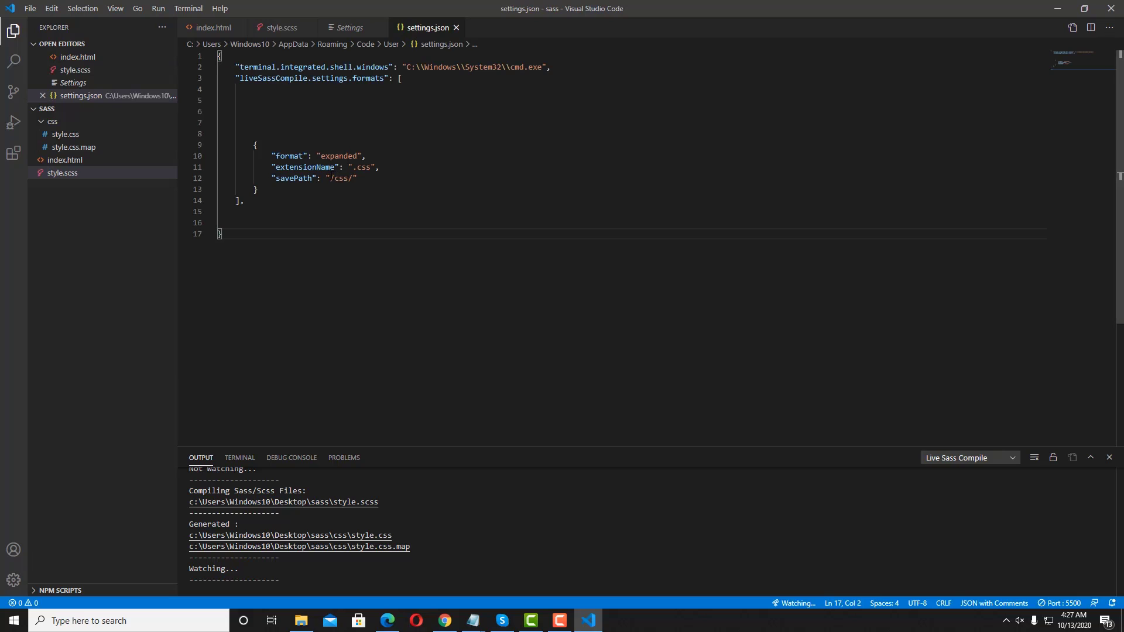
pyautogui.moveTo(335, 178)
pyautogui.mouseDown()
pyautogui.moveTo(349, 178)
pyautogui.moveTo(329, 179)
pyautogui.mouseUp()
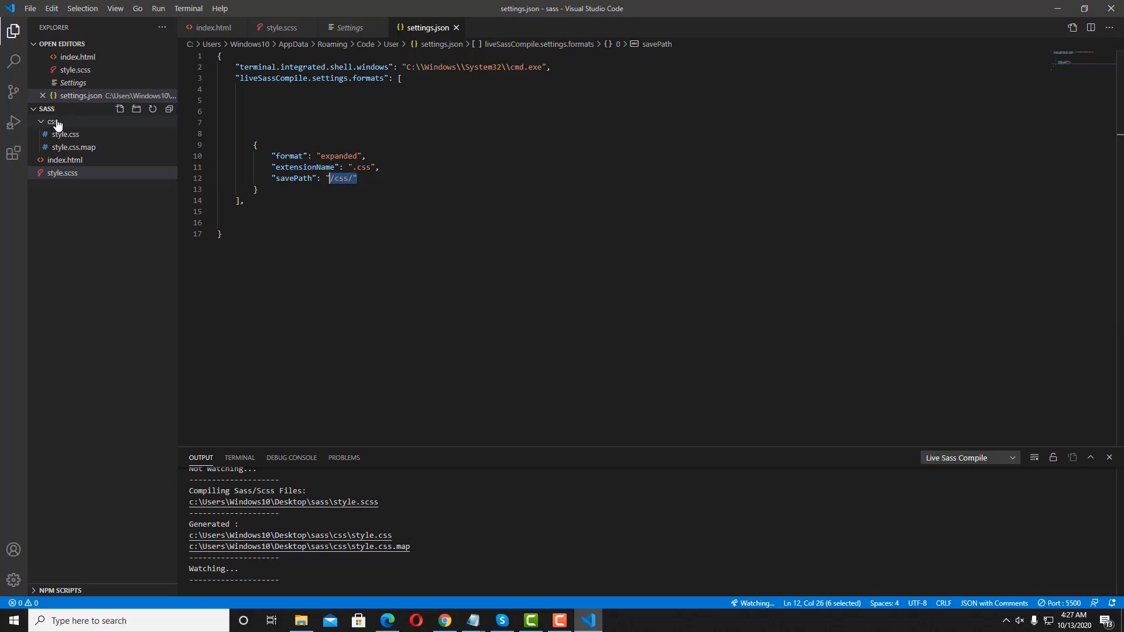
# Step: Review the ~/../css/ path and its ~ in Notepad, then minimize Notepad
pyautogui.click(532, 557)
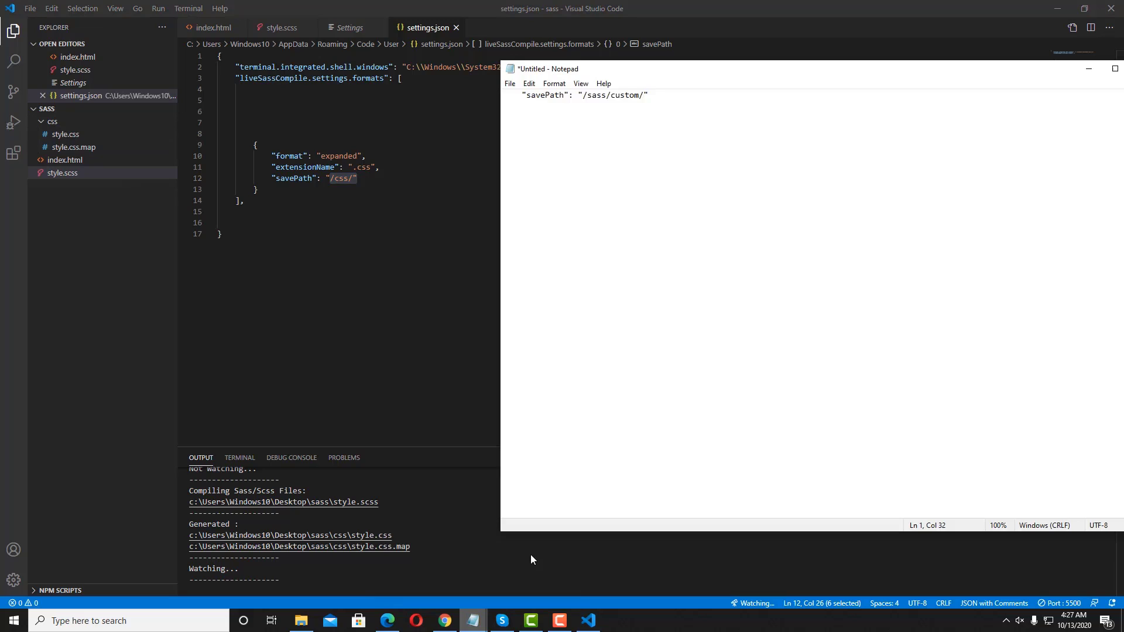
pyautogui.click(579, 90)
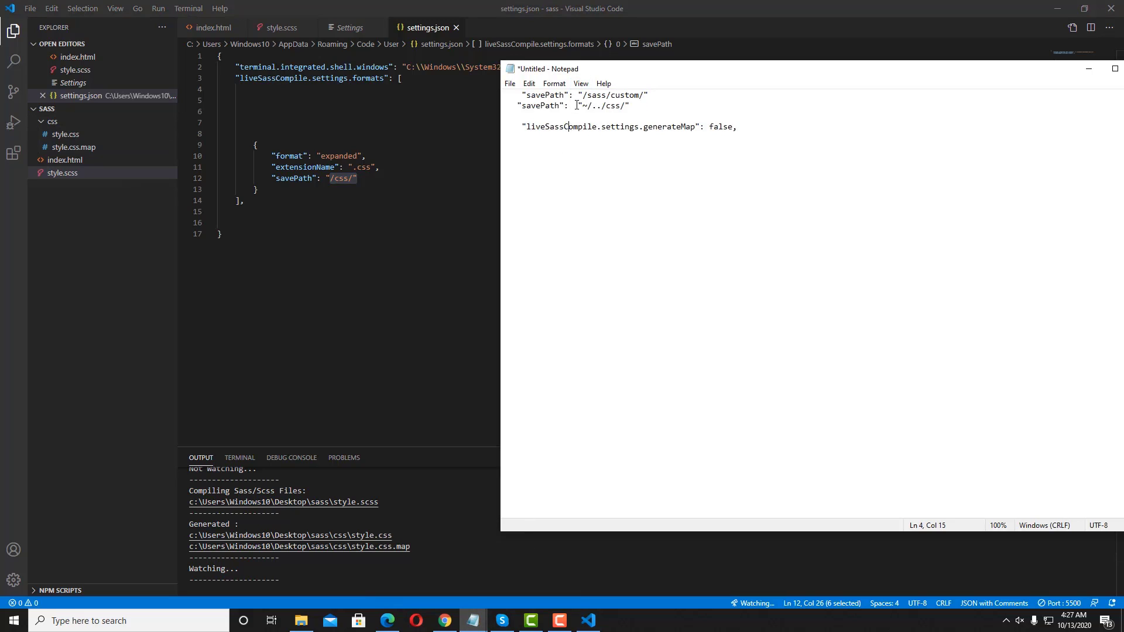
pyautogui.moveTo(577, 105); pyautogui.dragTo(632, 105)
pyautogui.click(581, 106)
pyautogui.moveTo(581, 105); pyautogui.dragTo(586, 106)
pyautogui.click(1089, 69)
pyautogui.moveTo(258, 134); pyautogui.dragTo(257, 100)
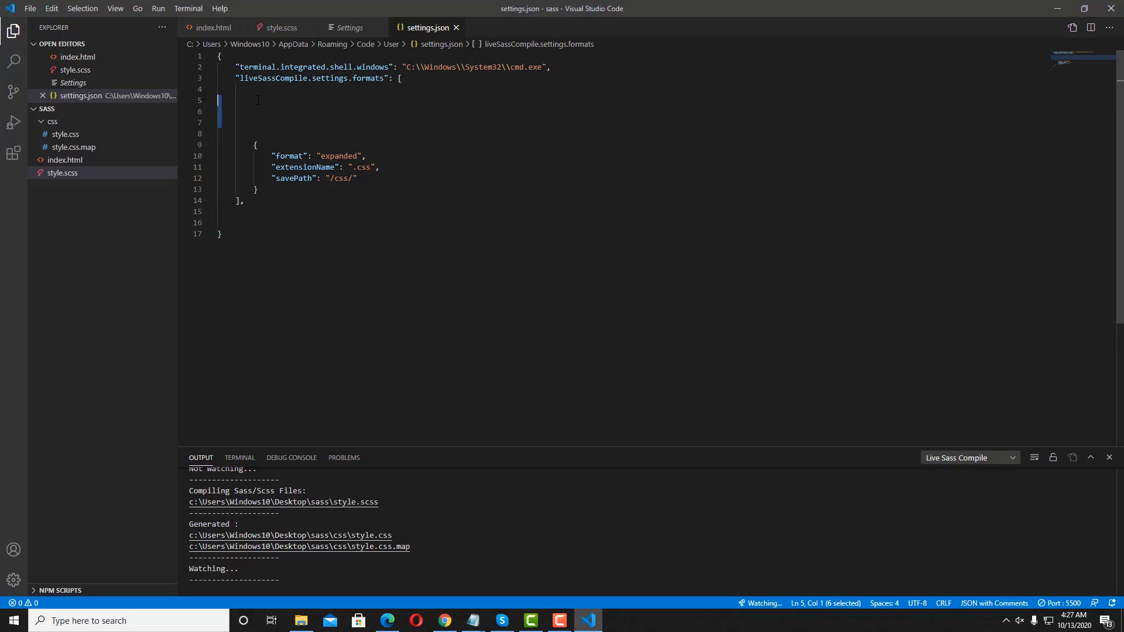
# Step: Delete blank lines 5–7 from the formats list and view style.css.map
pyautogui.press('BackSpace')
pyautogui.click(225, 178)
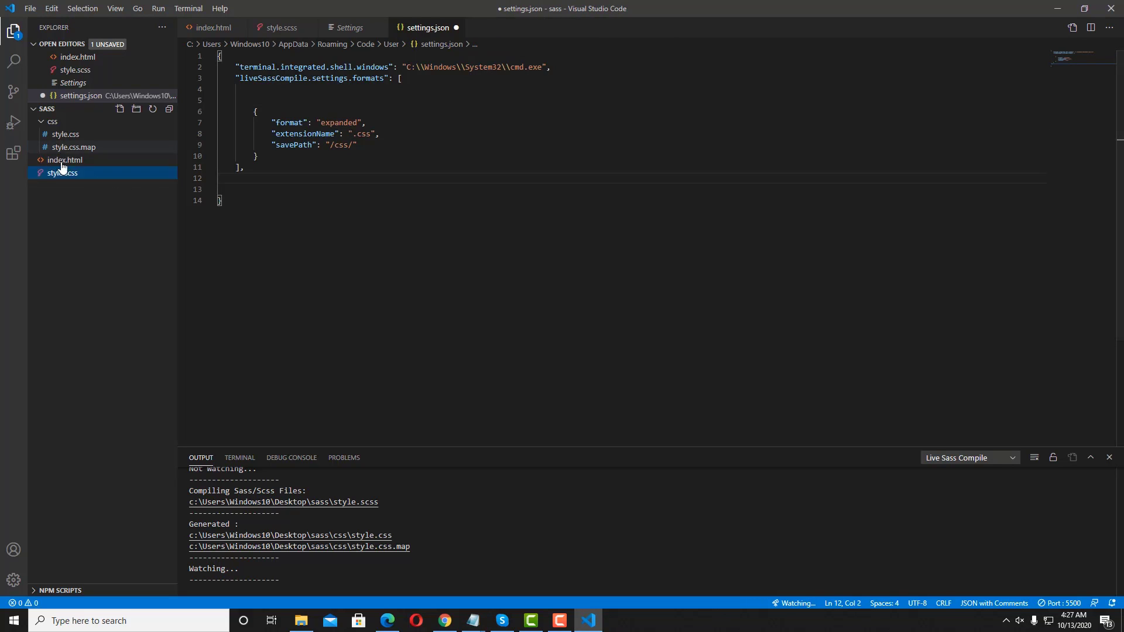
pyautogui.click(74, 148)
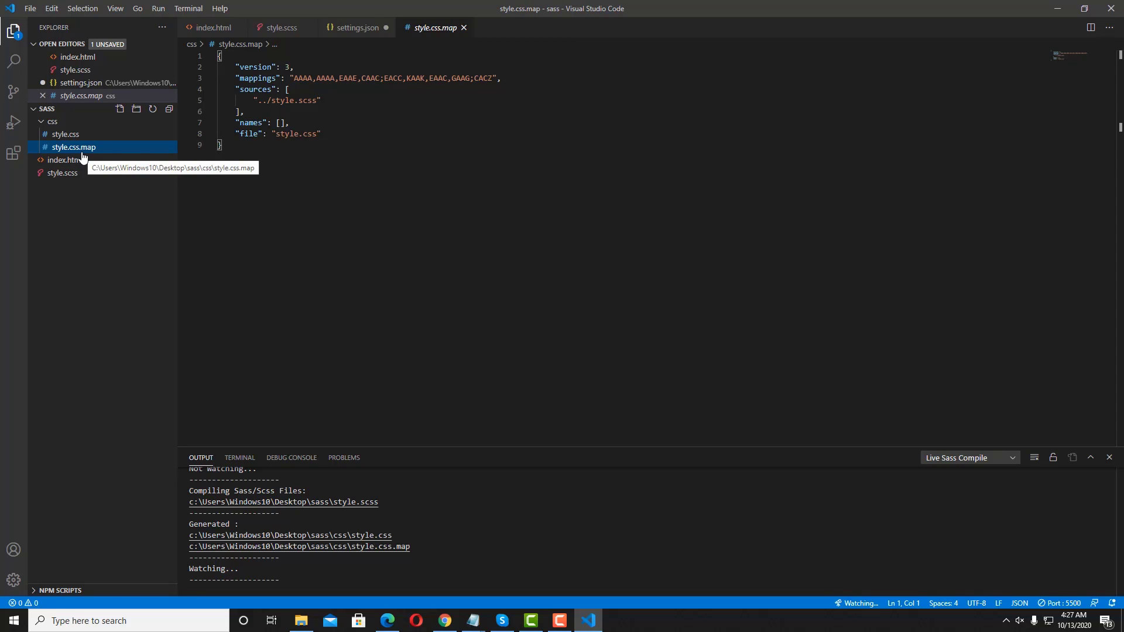
# Step: Set Live Sass Compile's Generate Map to false through 'Edit in settings.json'
pyautogui.click(14, 580)
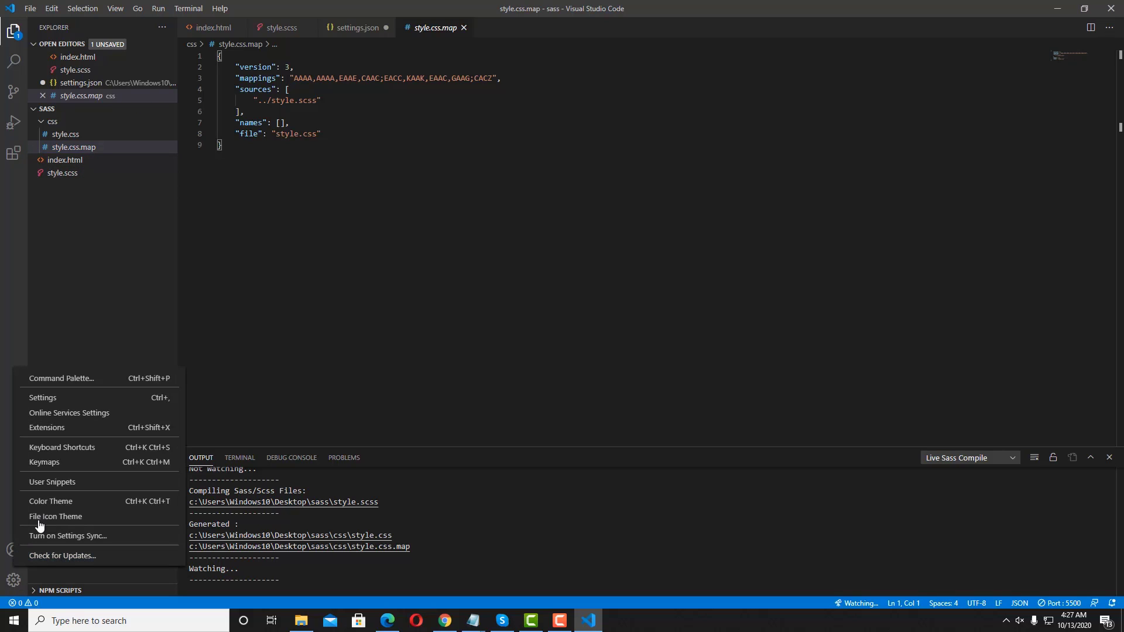
pyautogui.click(72, 401)
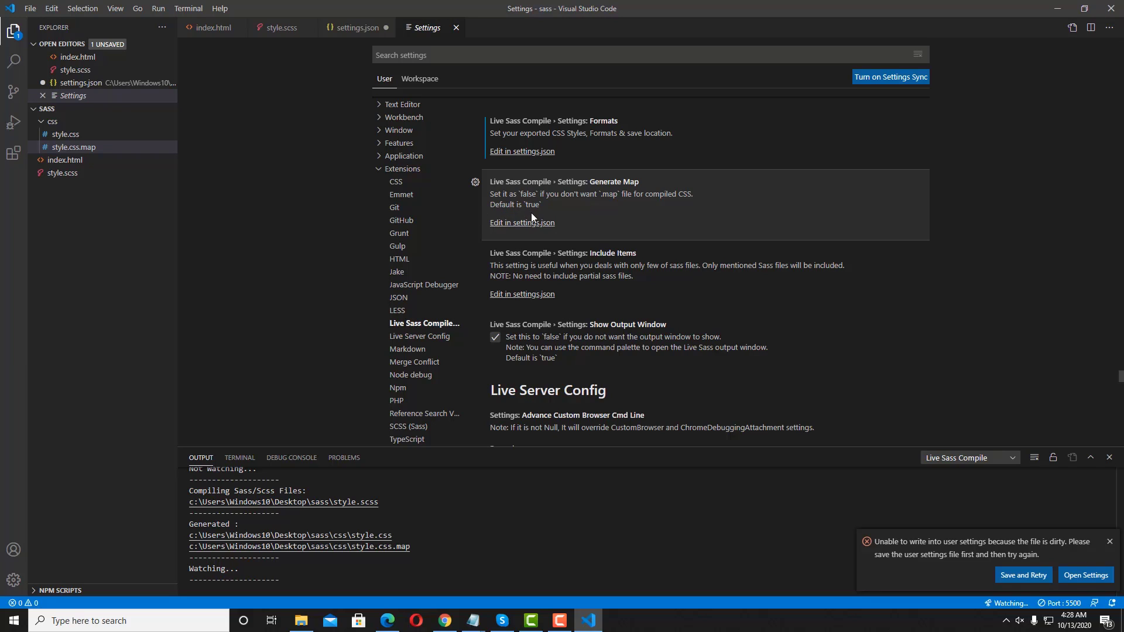
pyautogui.click(526, 229)
pyautogui.click(478, 148)
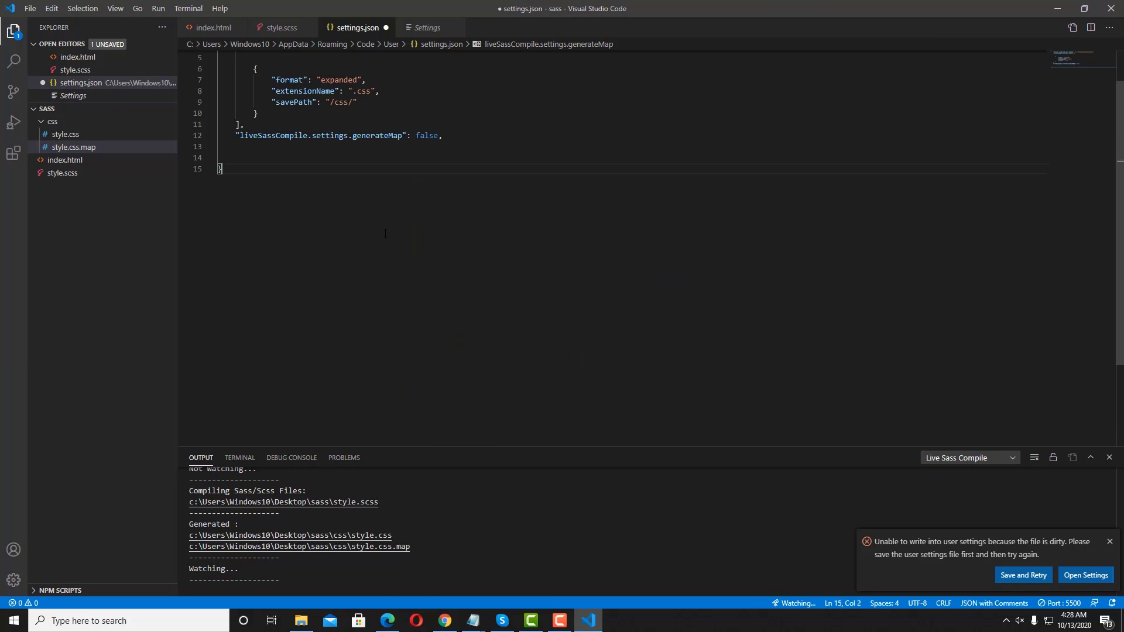
# Step: Add a blank line above the generateMap entry, dismiss the write error, and save settings.json
pyautogui.moveTo(448, 137); pyautogui.dragTo(189, 137)
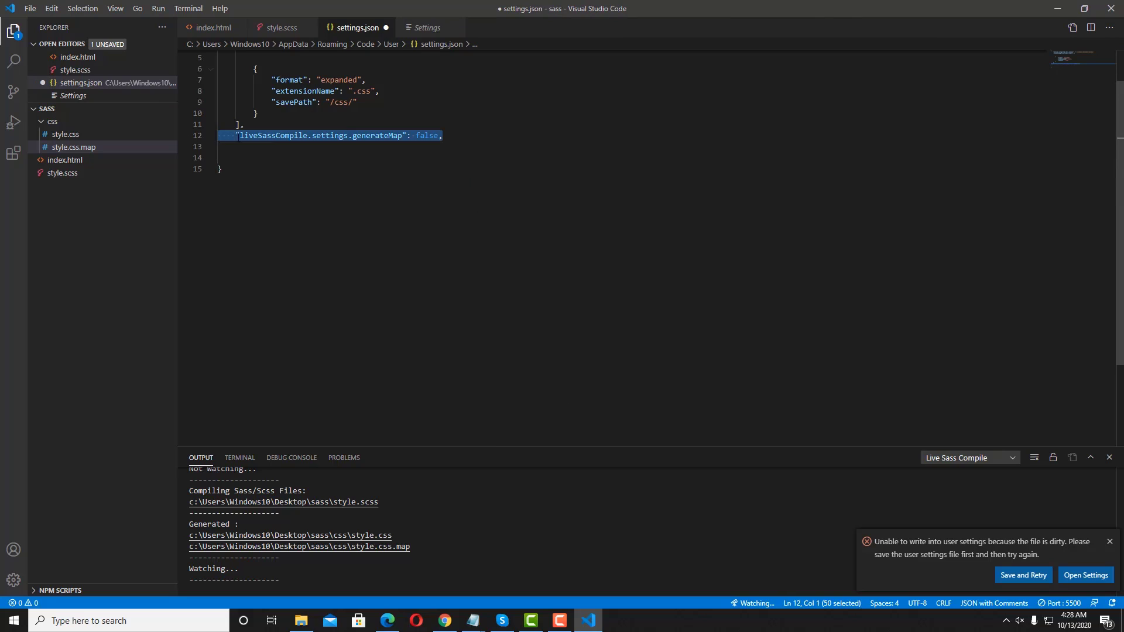
pyautogui.press('Home')
pyautogui.moveTo(289, 139)
pyautogui.mouseDown()
pyautogui.moveTo(503, 137)
pyautogui.moveTo(205, 137)
pyautogui.mouseUp()
pyautogui.click(444, 136)
pyautogui.click(270, 126)
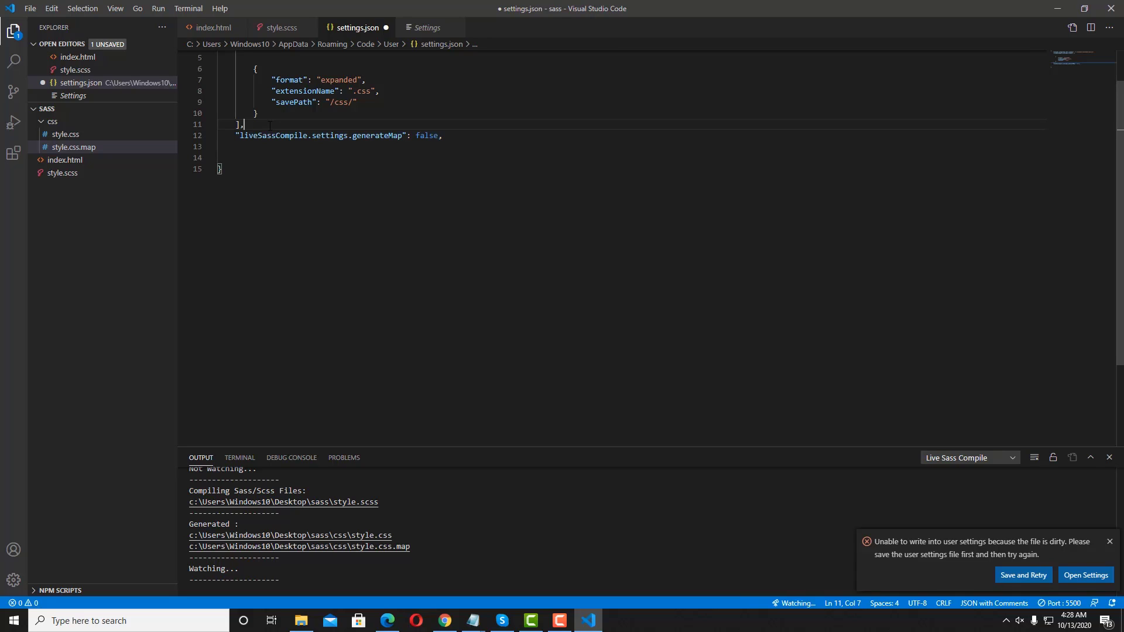
pyautogui.press('Return')
pyautogui.doubleClick(427, 147)
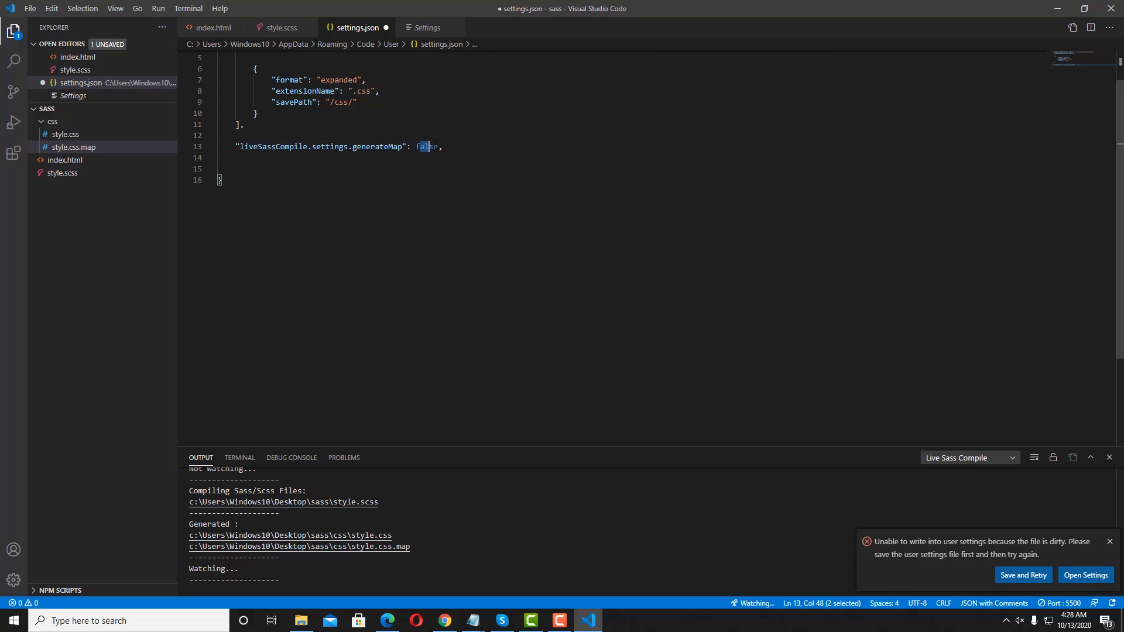
pyautogui.click(376, 304)
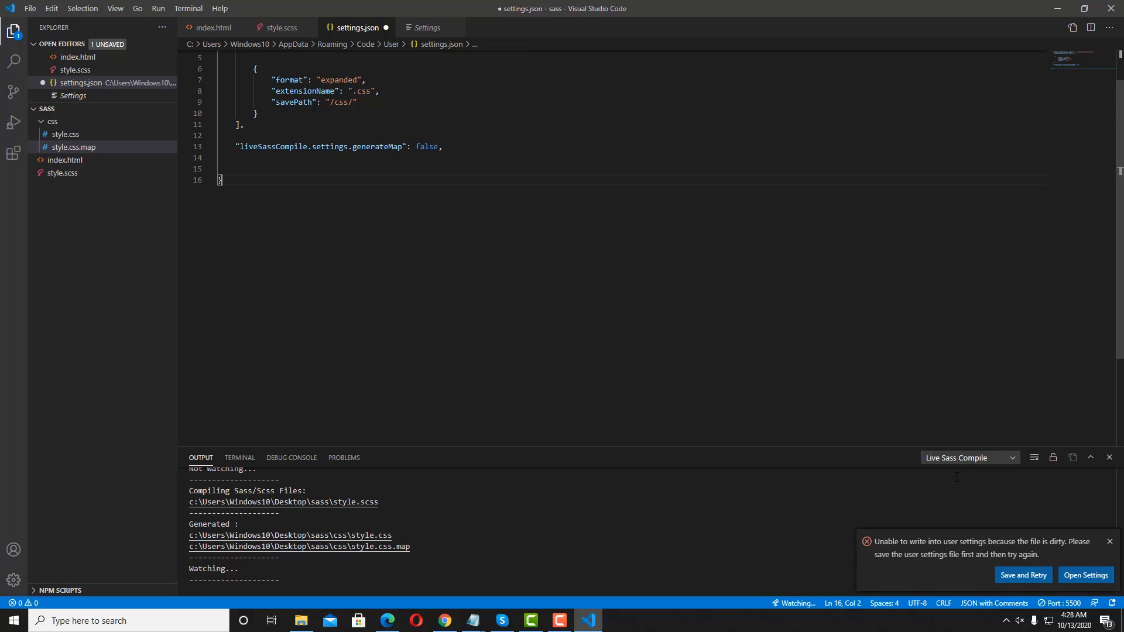
pyautogui.click(1109, 541)
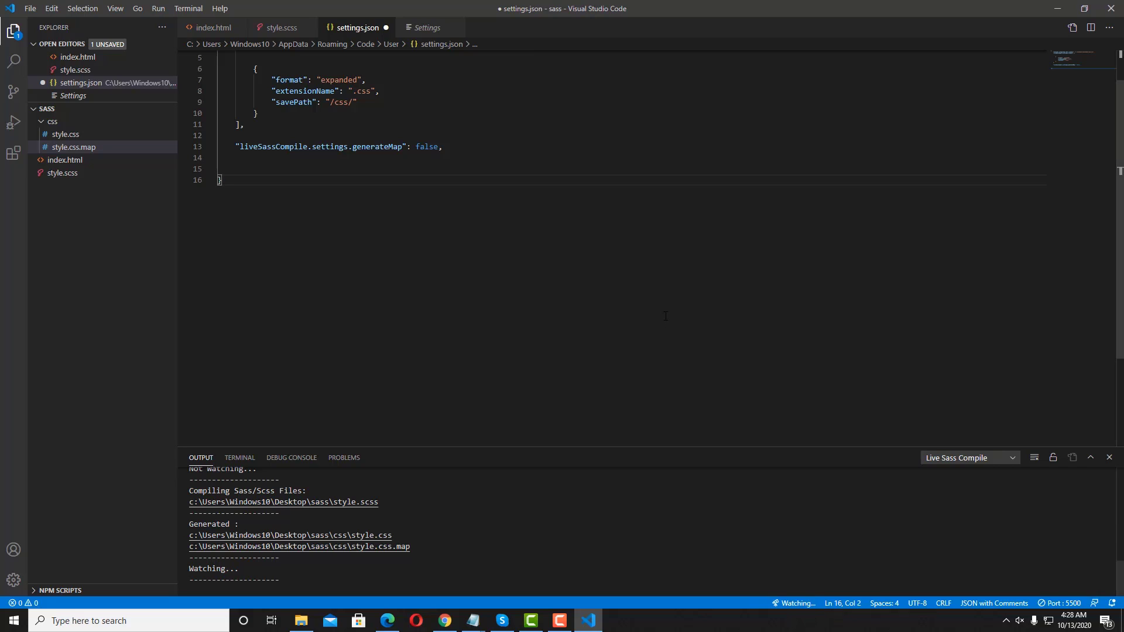
pyautogui.hotkey('ctrl', 's')
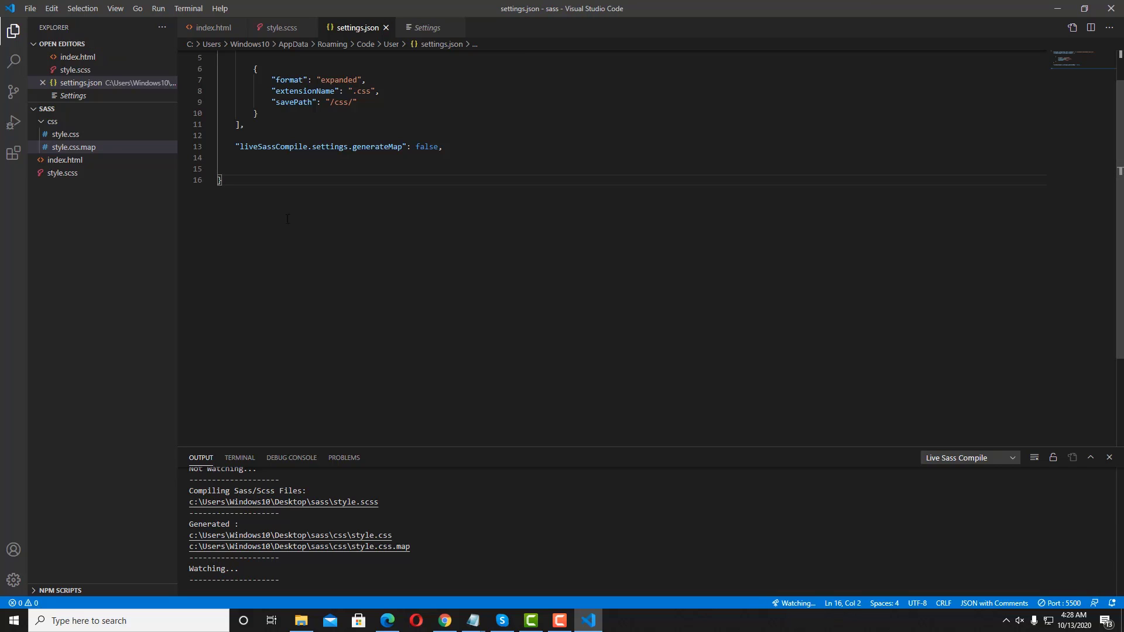
# Step: Delete the generated style.css and style.css.map, then restart Watch Sass to recompile
pyautogui.click(85, 133)
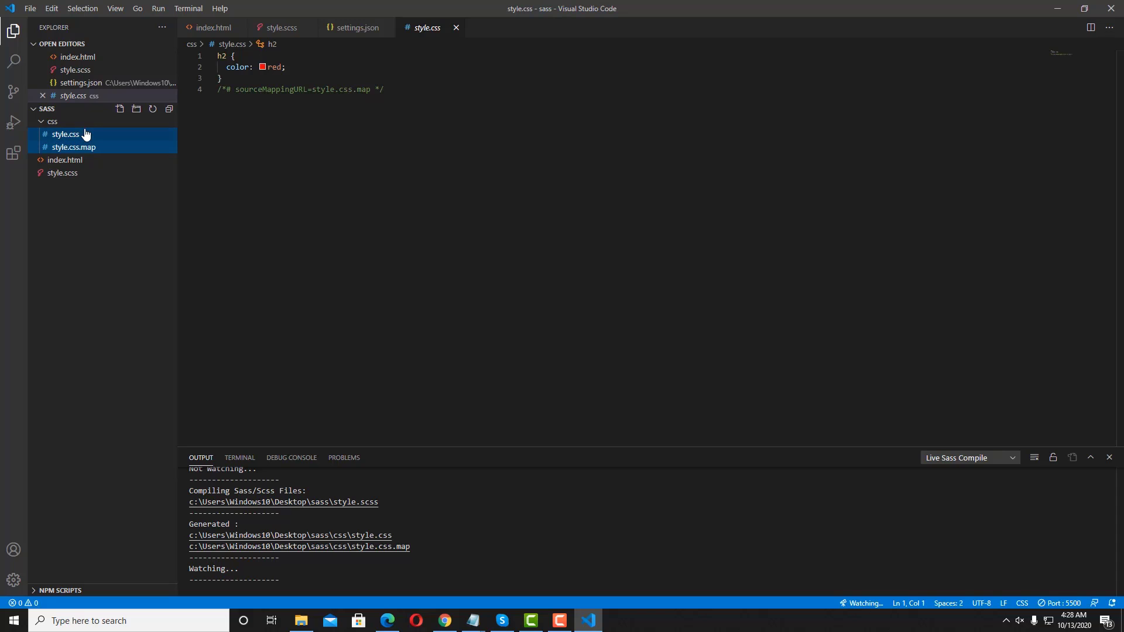
pyautogui.press('Delete')
pyautogui.press('Return')
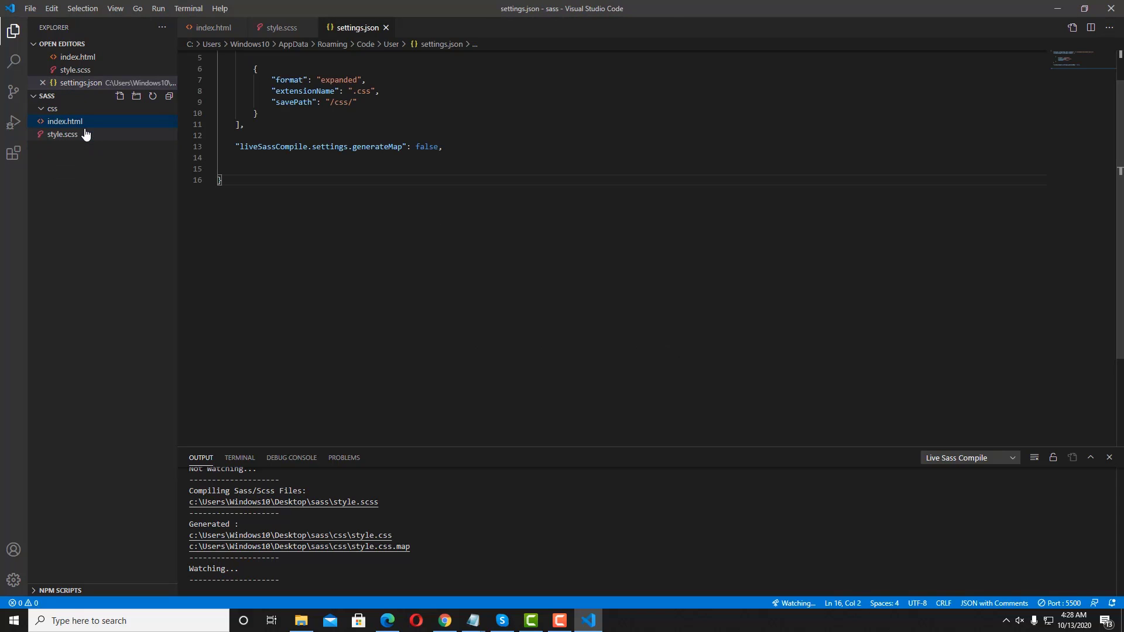
pyautogui.click(86, 135)
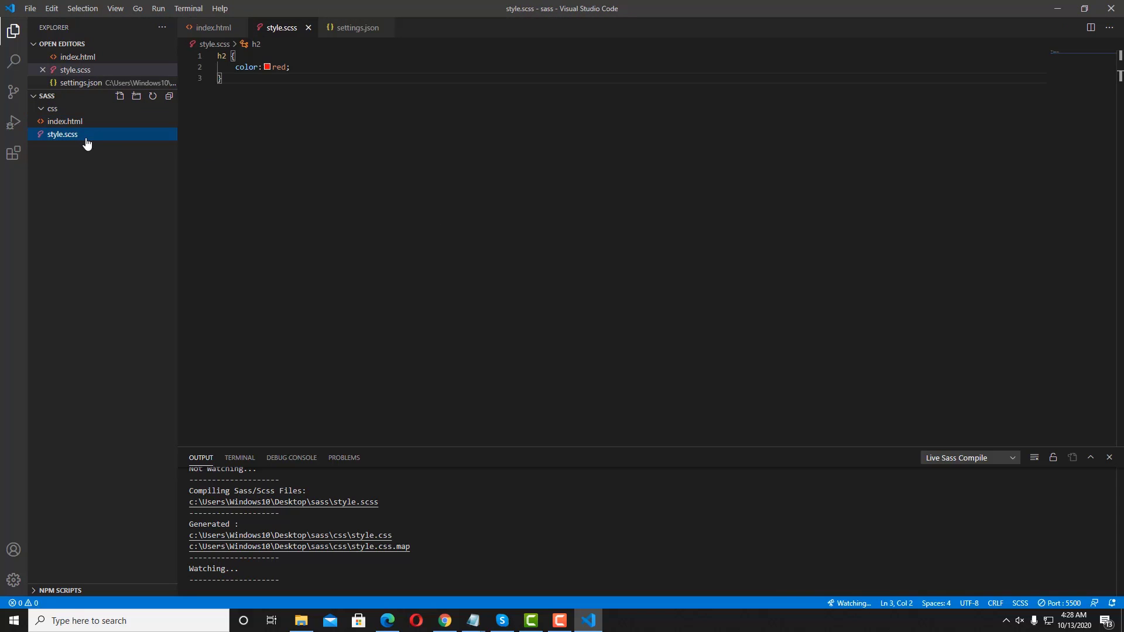
pyautogui.click(846, 606)
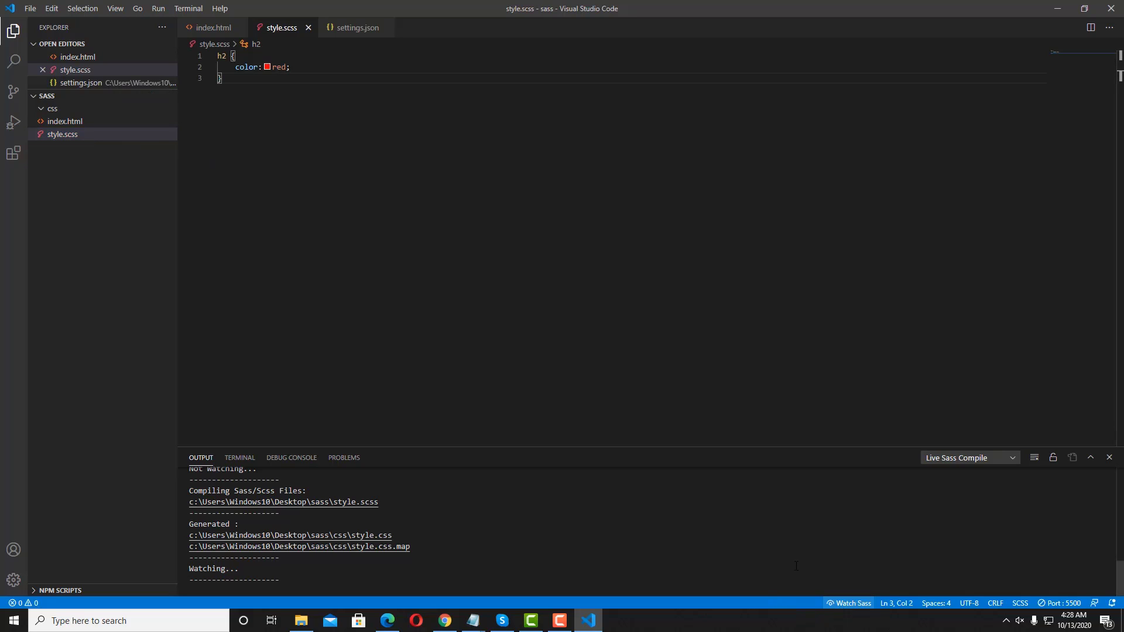
pyautogui.click(848, 605)
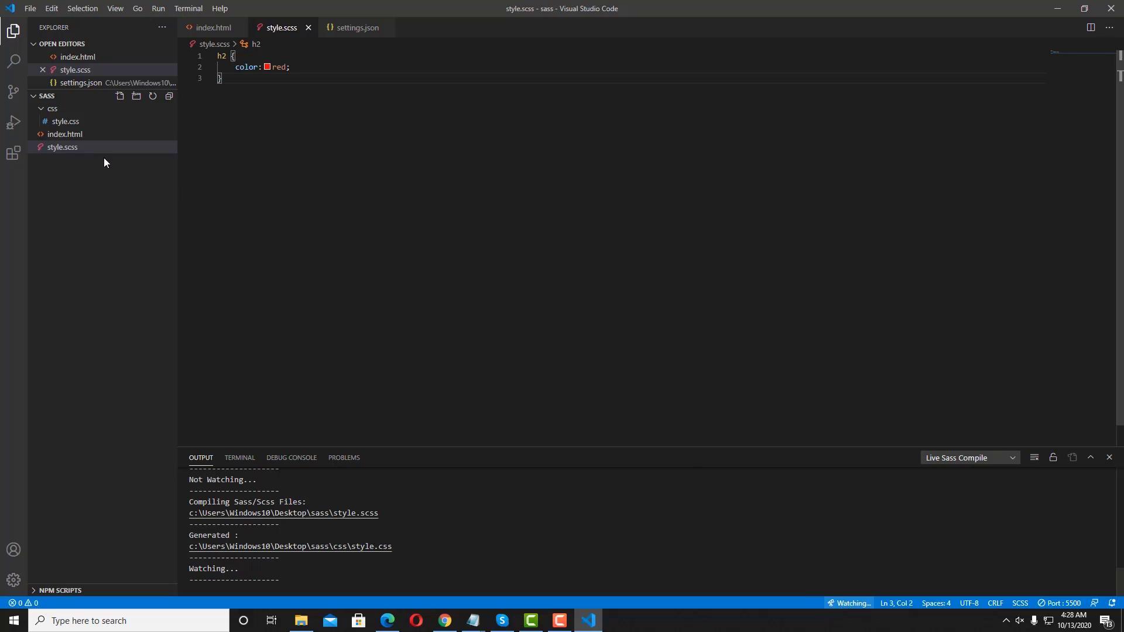
# Step: Review the new style.css, index.html and style.scss, then select generateMap in settings.json
pyautogui.click(92, 123)
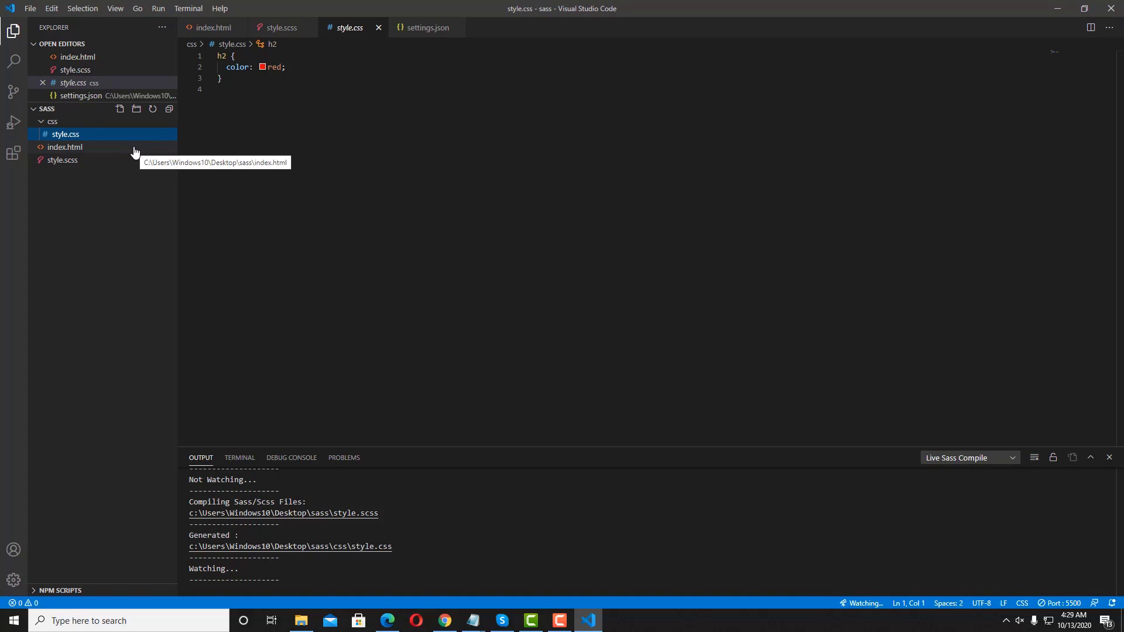
pyautogui.click(115, 149)
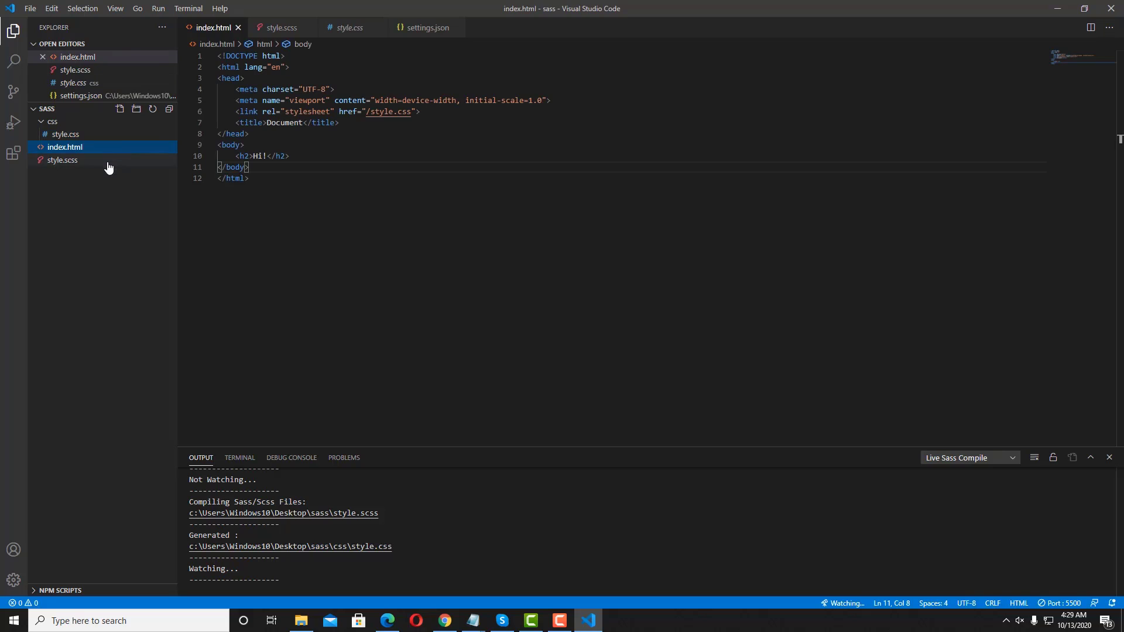
pyautogui.click(109, 160)
pyautogui.click(111, 165)
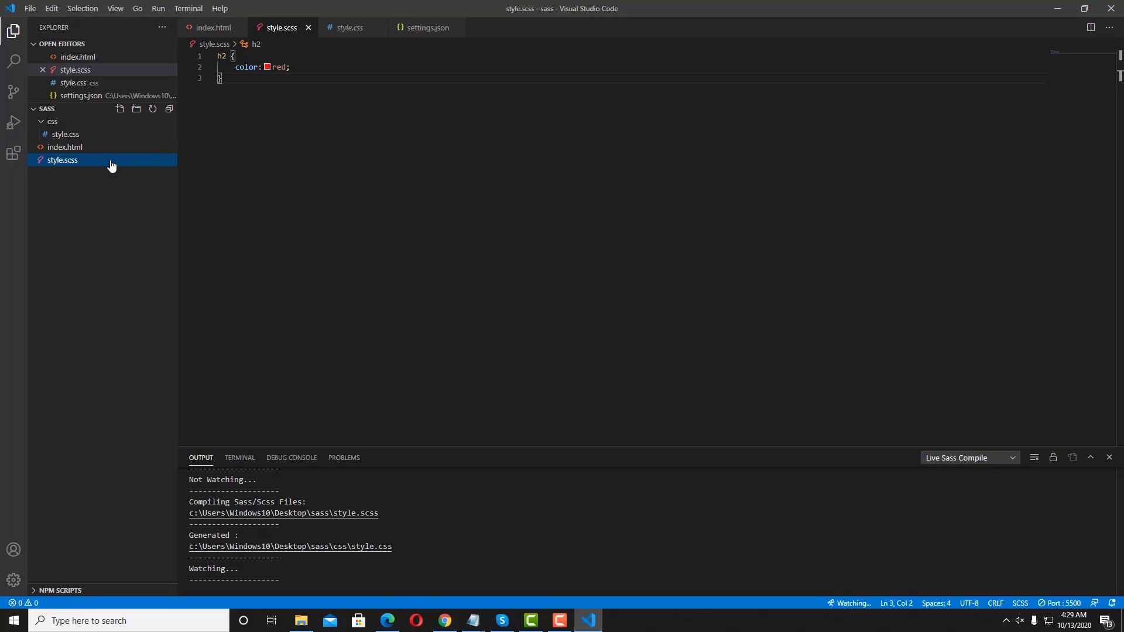
pyautogui.click(411, 29)
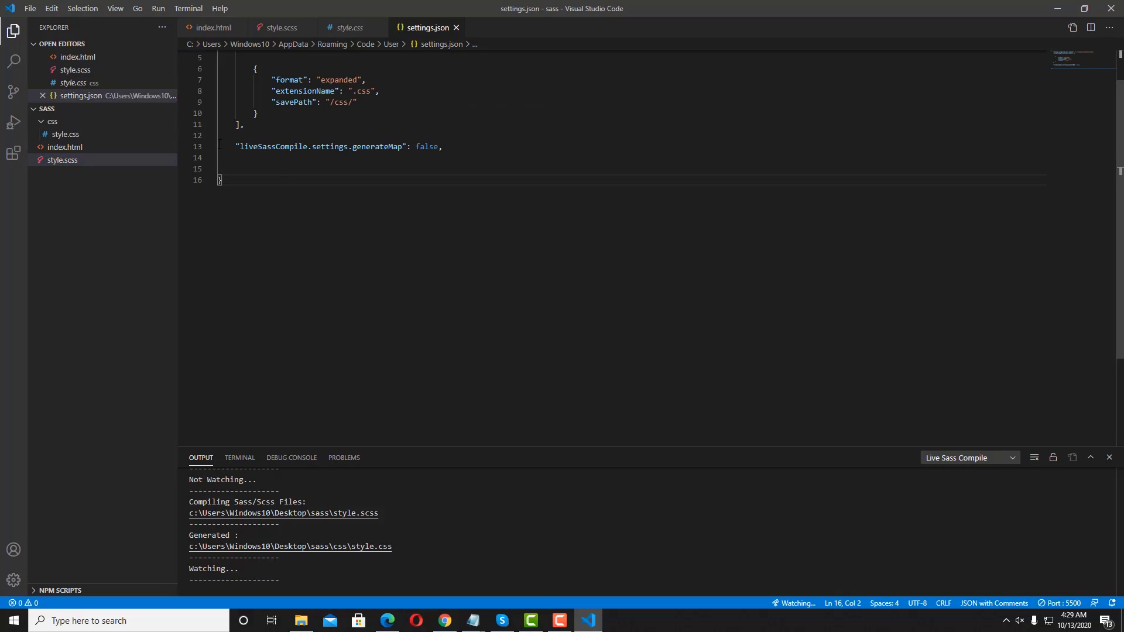
pyautogui.moveTo(219, 145)
pyautogui.mouseDown()
pyautogui.moveTo(478, 144)
pyautogui.moveTo(443, 148)
pyautogui.mouseUp()
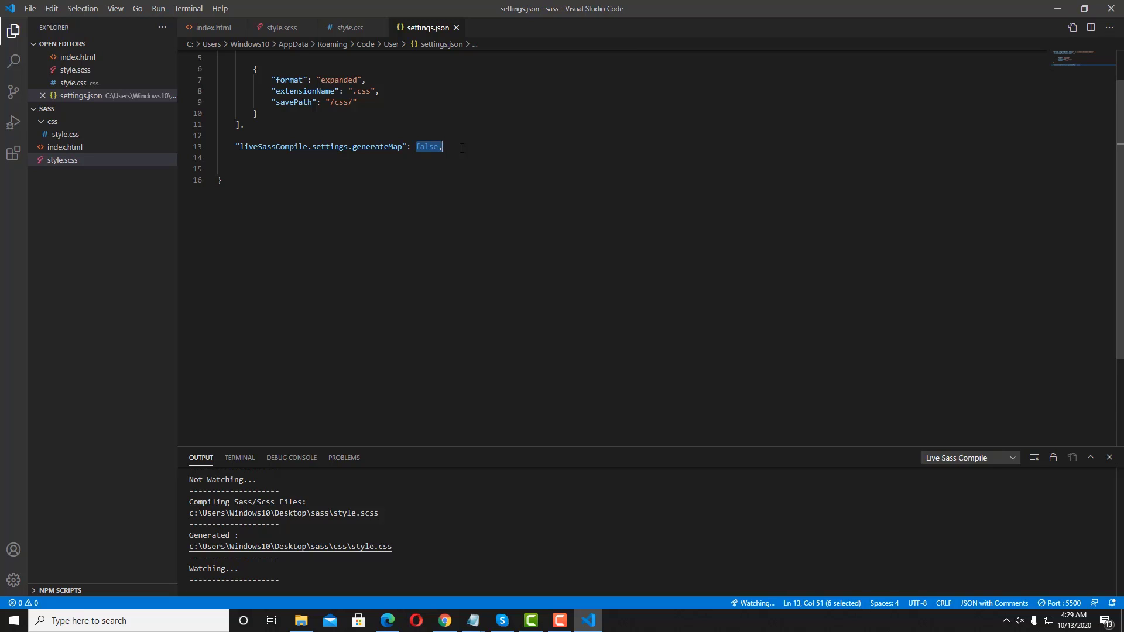
# Step: Highlight the marketplace Features entries for the expanded output style and the .min.css extension name
pyautogui.click(445, 621)
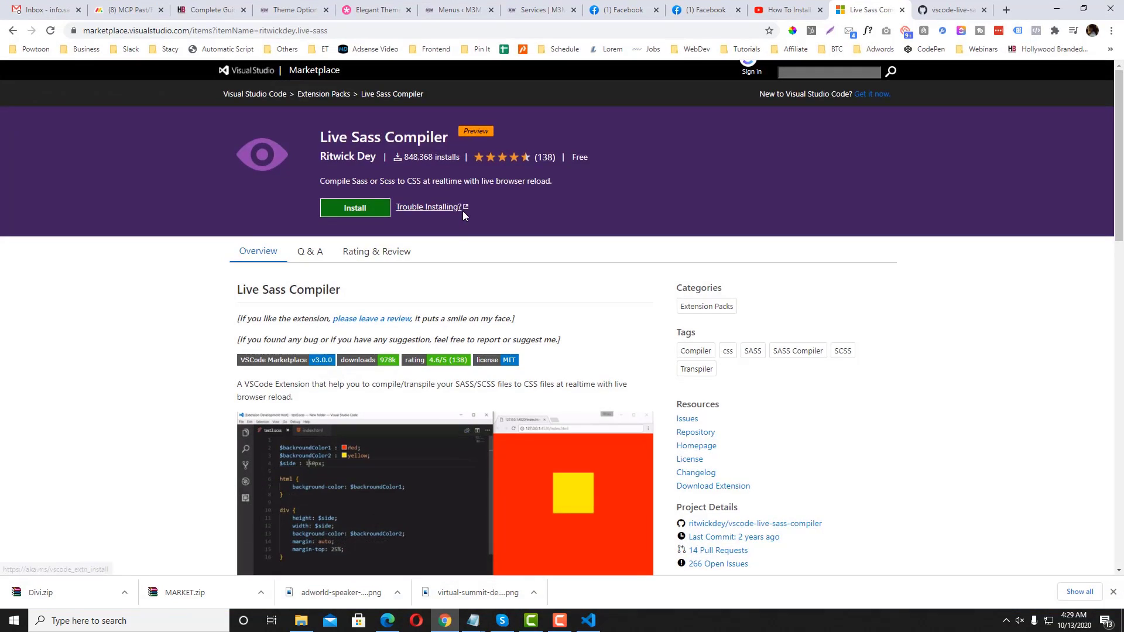
pyautogui.scroll(-2, 463, 224)
pyautogui.scroll(-2, 463, 227)
pyautogui.scroll(-2, 463, 233)
pyautogui.scroll(-2, 465, 233)
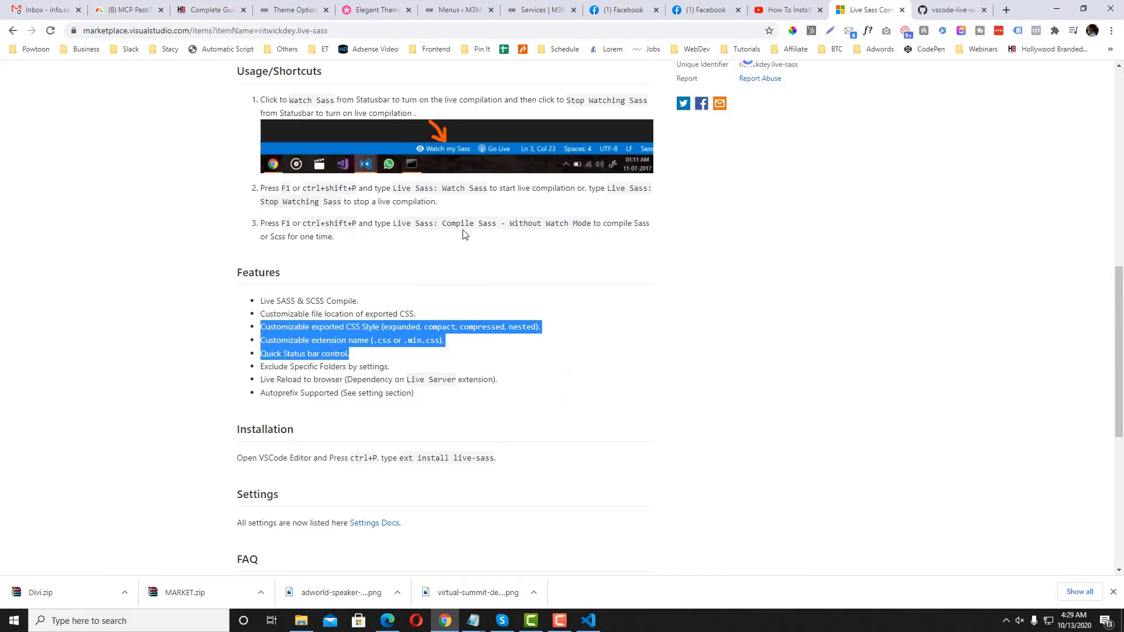
pyautogui.moveTo(265, 250); pyautogui.dragTo(356, 250)
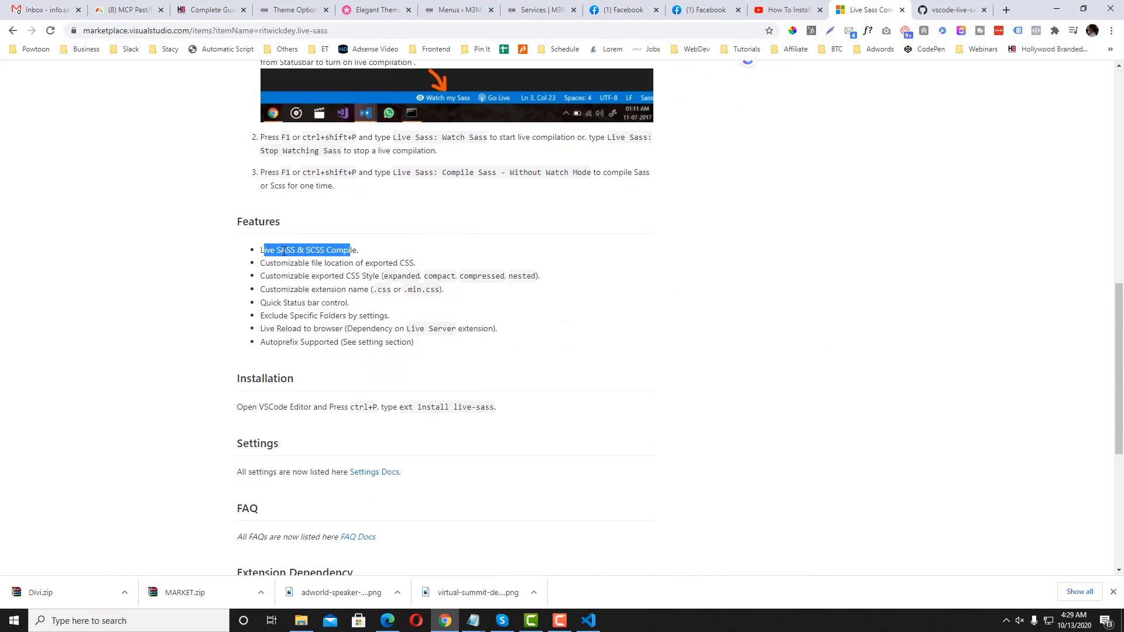
pyautogui.moveTo(286, 251)
pyautogui.mouseDown()
pyautogui.moveTo(379, 251)
pyautogui.moveTo(269, 258)
pyautogui.moveTo(431, 279)
pyautogui.moveTo(420, 278)
pyautogui.mouseUp()
pyautogui.click(268, 261)
pyautogui.click(396, 279)
pyautogui.click(443, 278)
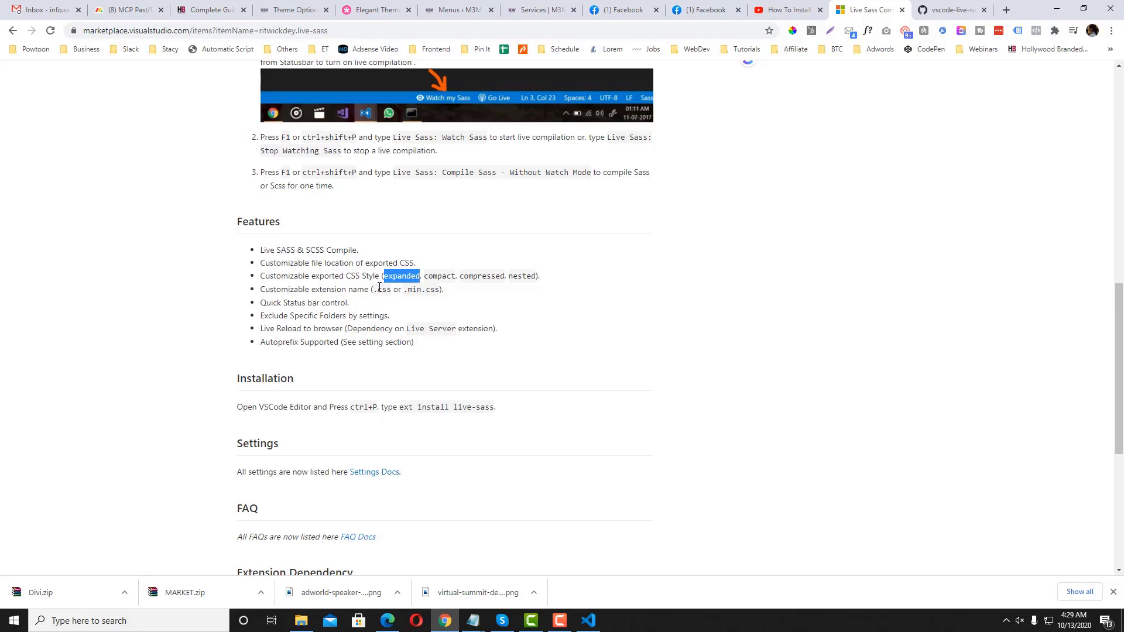
pyautogui.moveTo(379, 288); pyautogui.dragTo(442, 290)
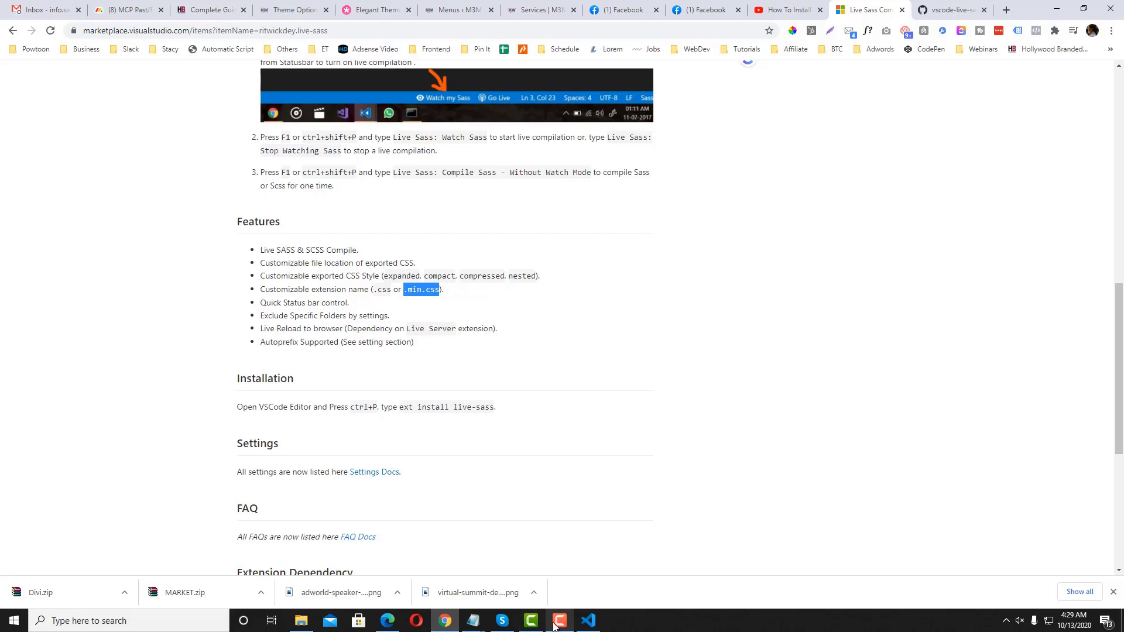
# Step: Duplicate the existing format block in settings.json directly below the original
pyautogui.click(588, 621)
pyautogui.scroll(2, 439, 220)
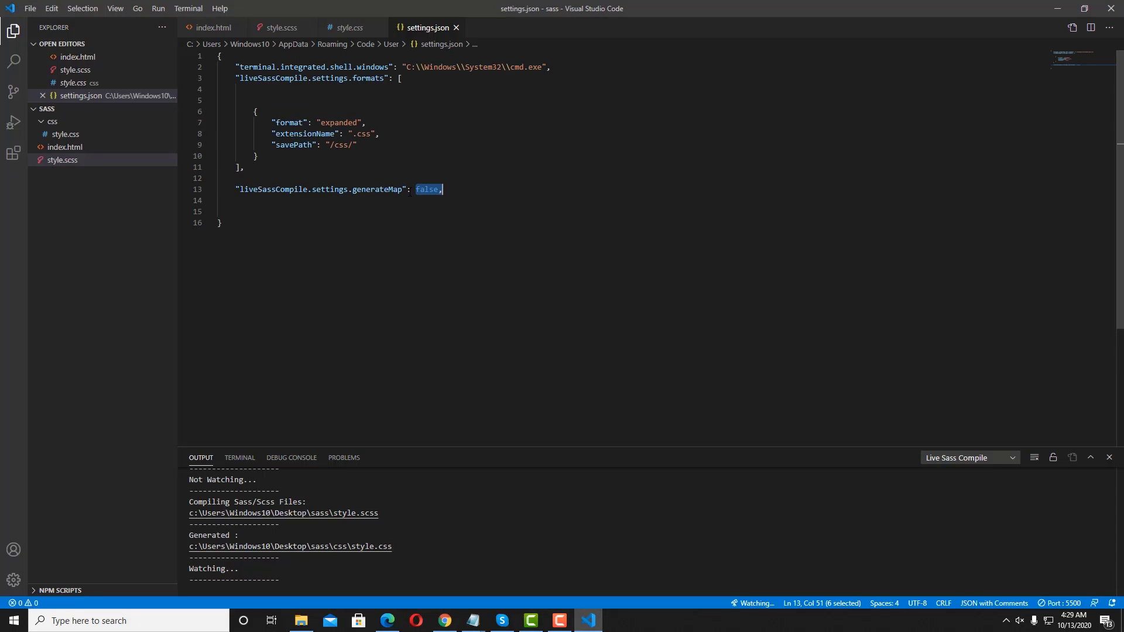
pyautogui.click(282, 144)
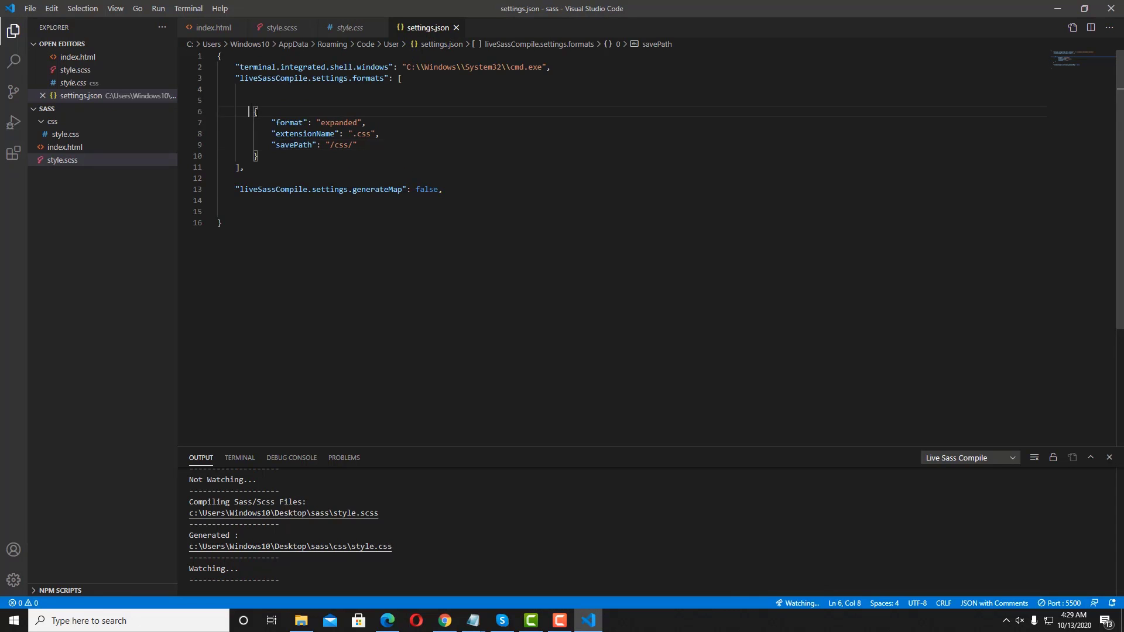
pyautogui.moveTo(252, 112); pyautogui.dragTo(287, 158)
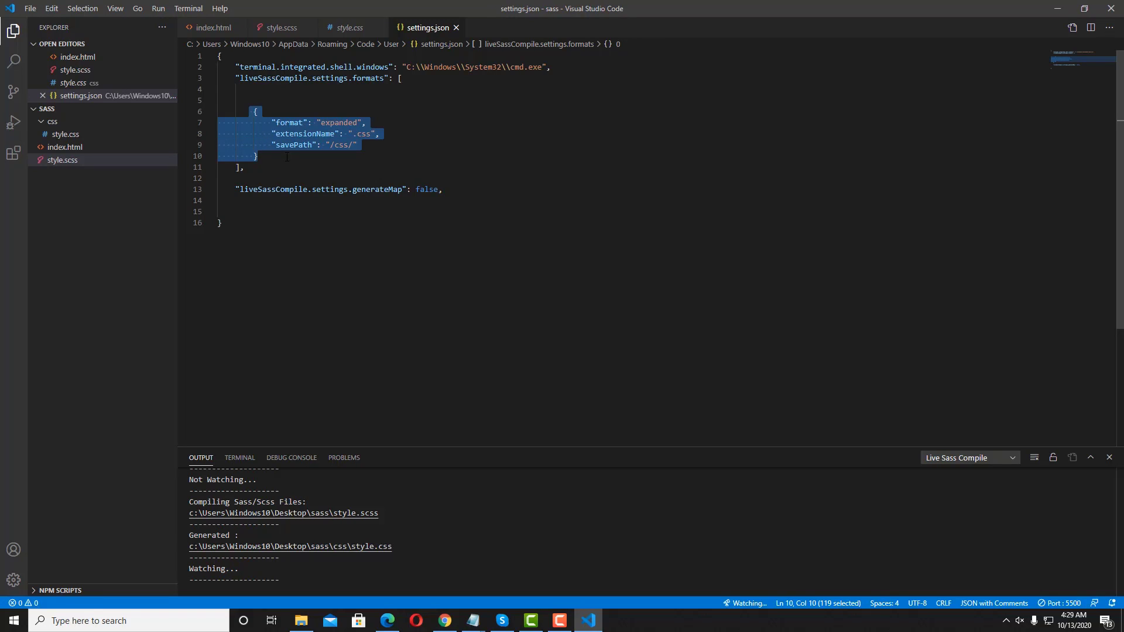
pyautogui.hotkey('ctrl', 'c')
pyautogui.click(287, 157)
pyautogui.press('Return')
pyautogui.press('Return')
pyautogui.press('Return')
pyautogui.hotkey('ctrl', 'v')
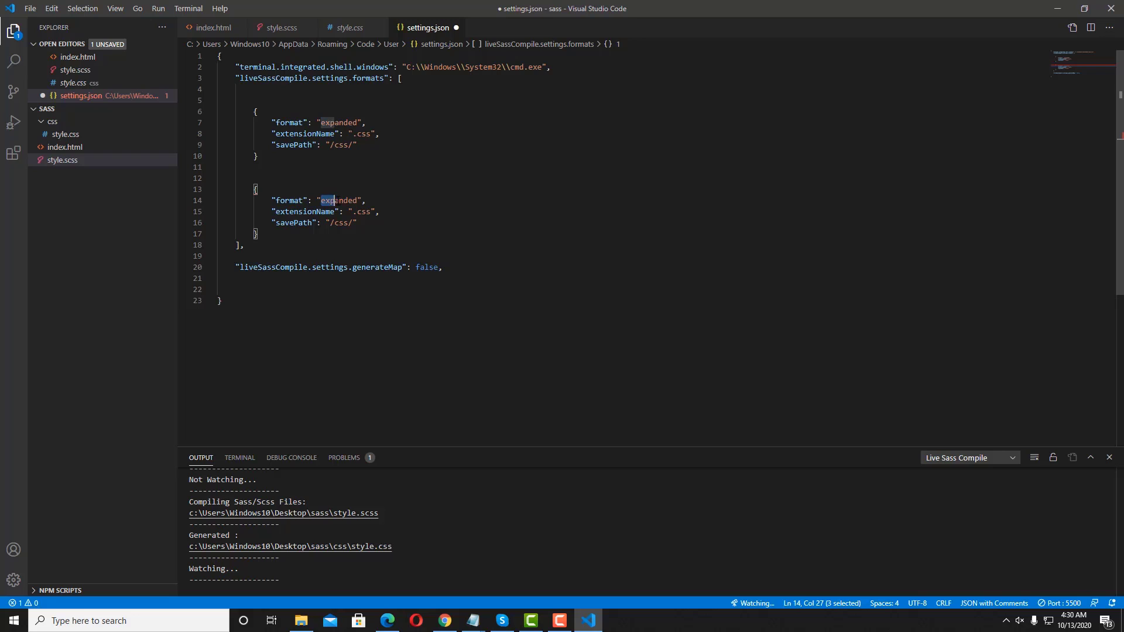
# Step: Change the new block's format from expanded to compressed, copied from the docs
pyautogui.moveTo(335, 200); pyautogui.dragTo(357, 200)
pyautogui.click(444, 620)
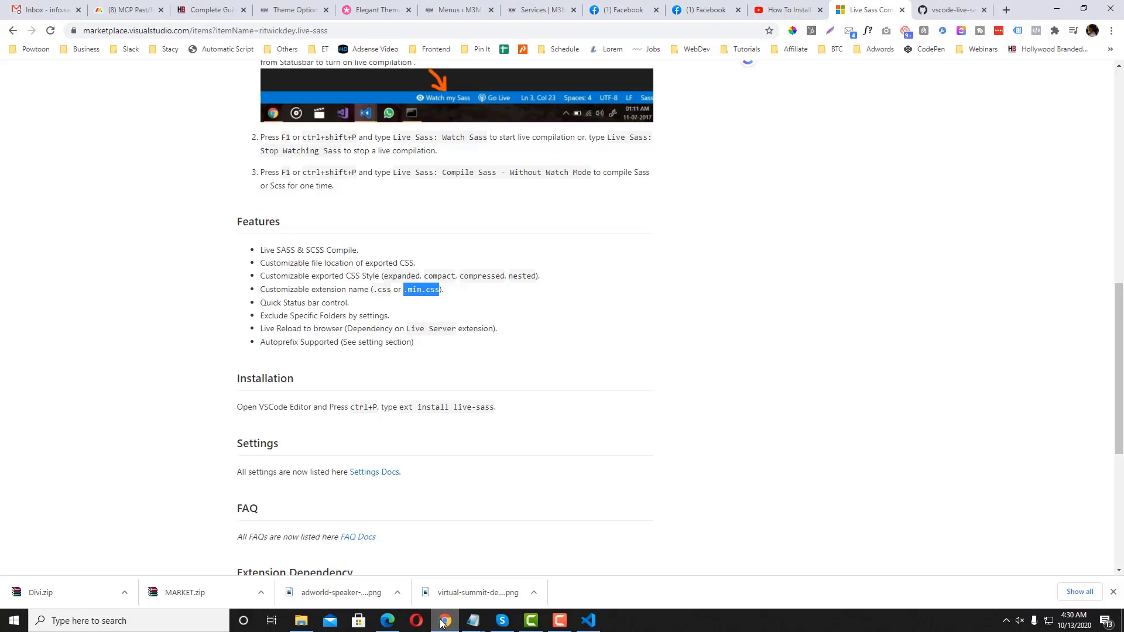
pyautogui.click(422, 288)
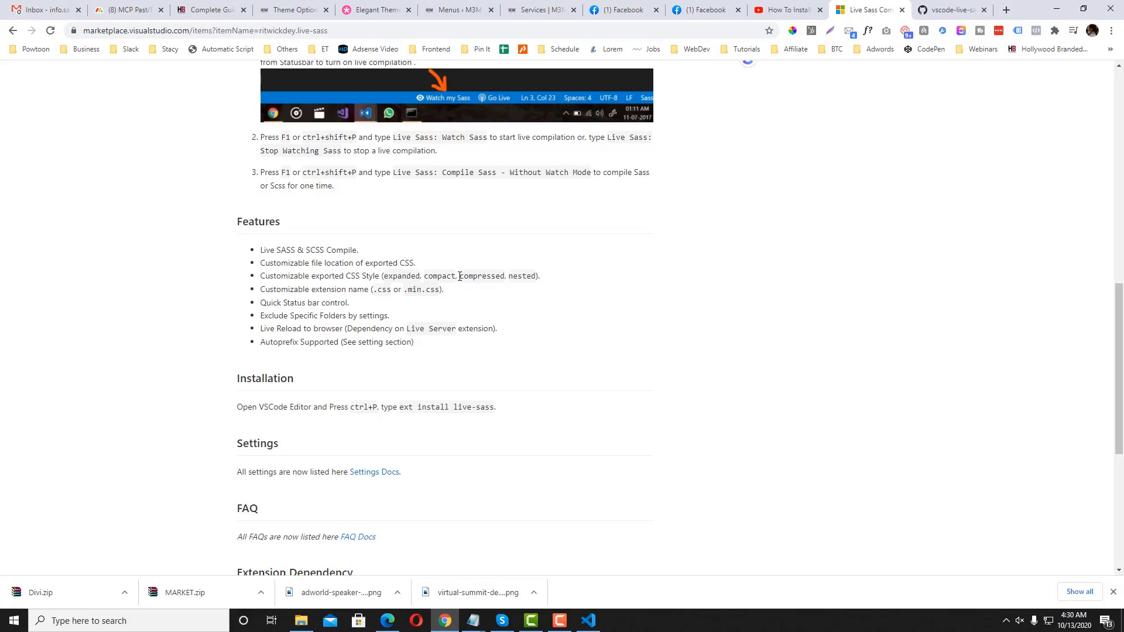
pyautogui.moveTo(459, 276); pyautogui.dragTo(506, 275)
pyautogui.click(588, 621)
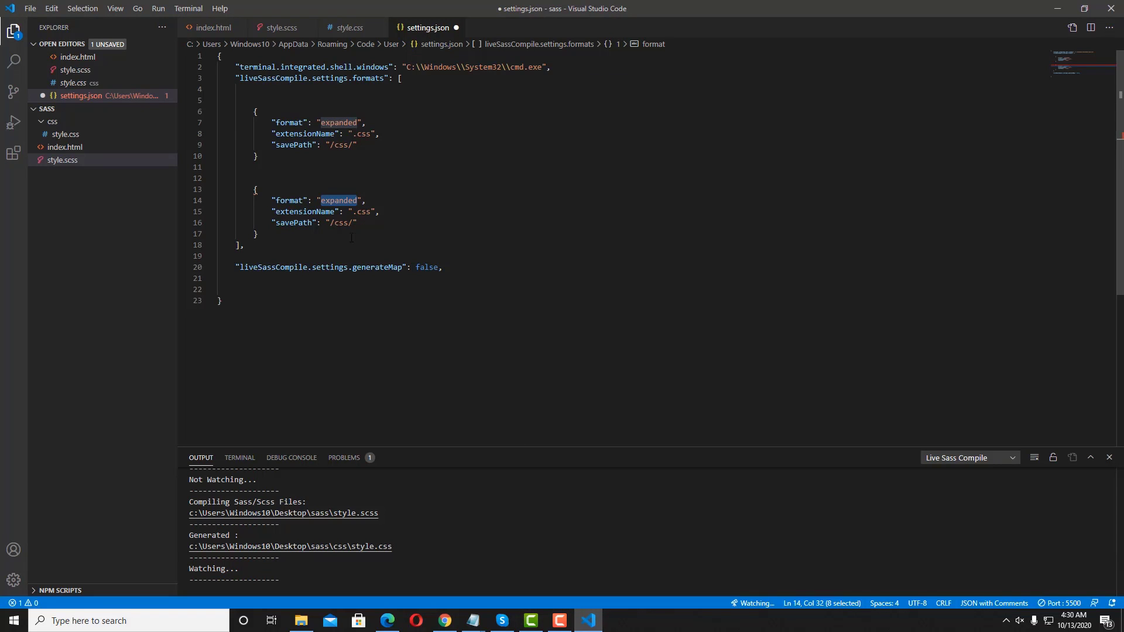
pyautogui.click(320, 200)
pyautogui.doubleClick(338, 201)
pyautogui.hotkey('ctrl', 'v')
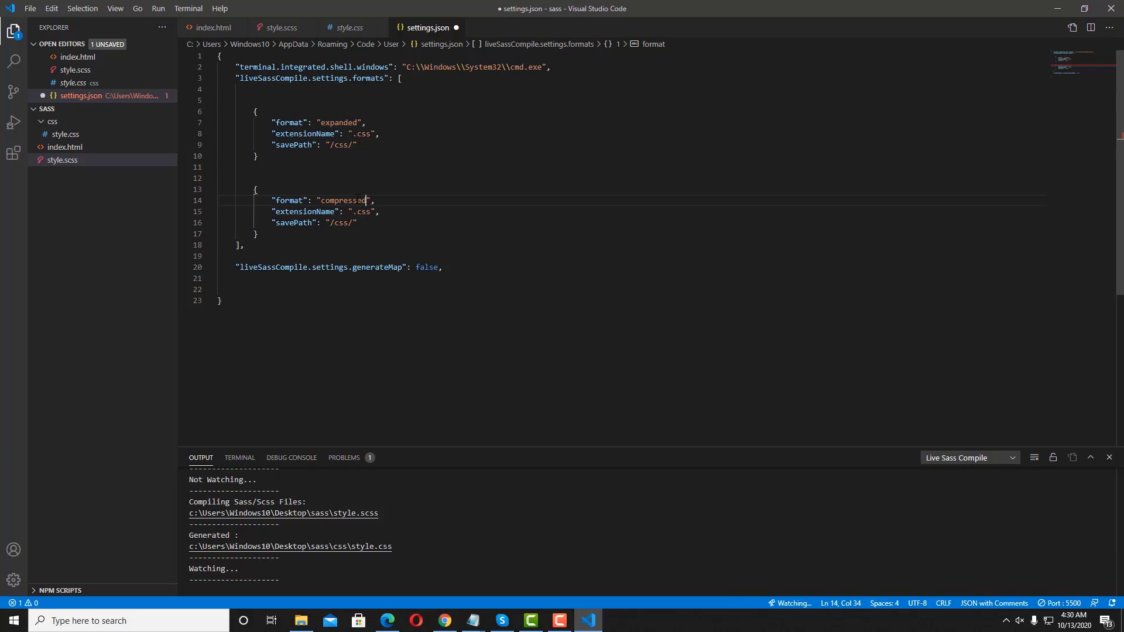
# Step: Set the new block's extensionName to .min.css and select css in its savePath
pyautogui.click(258, 234)
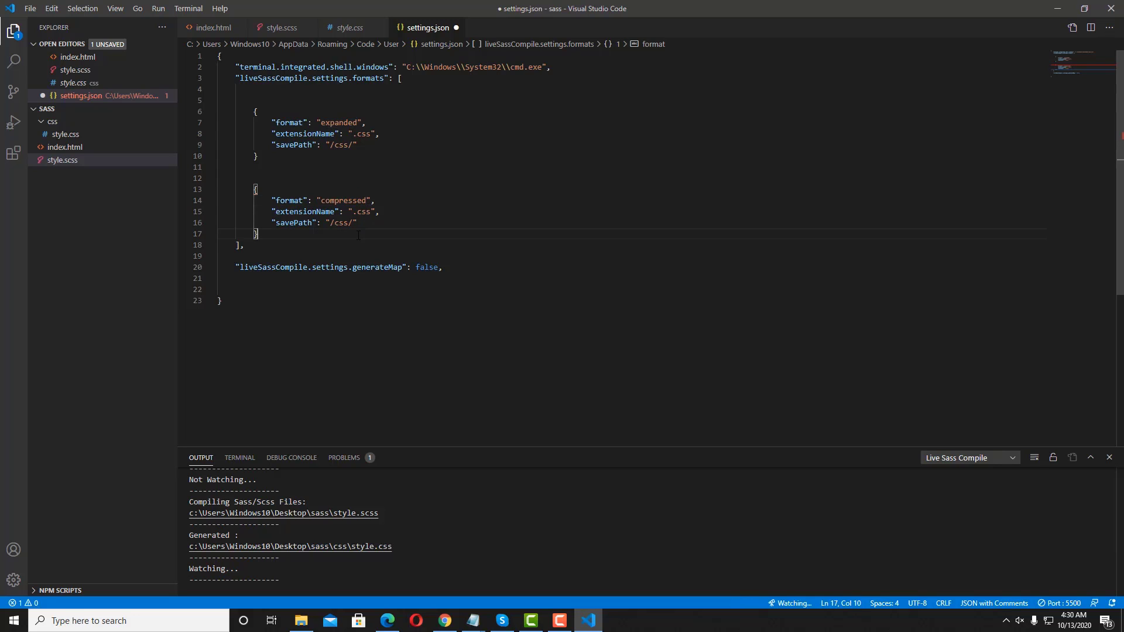
pyautogui.click(444, 621)
pyautogui.moveTo(408, 289); pyautogui.dragTo(441, 290)
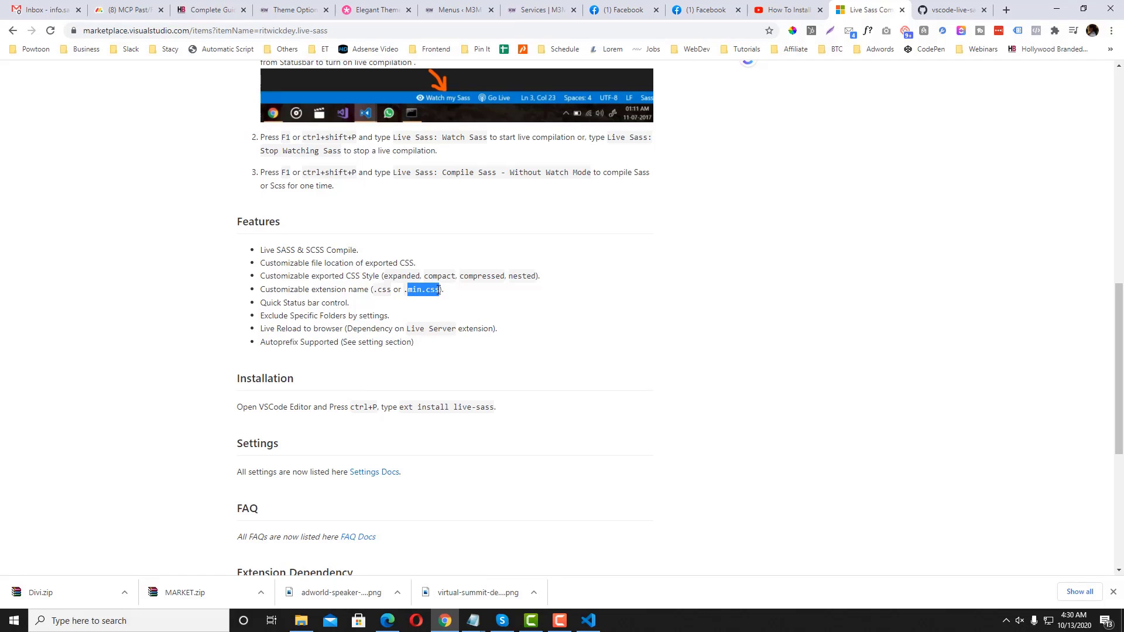
pyautogui.click(589, 621)
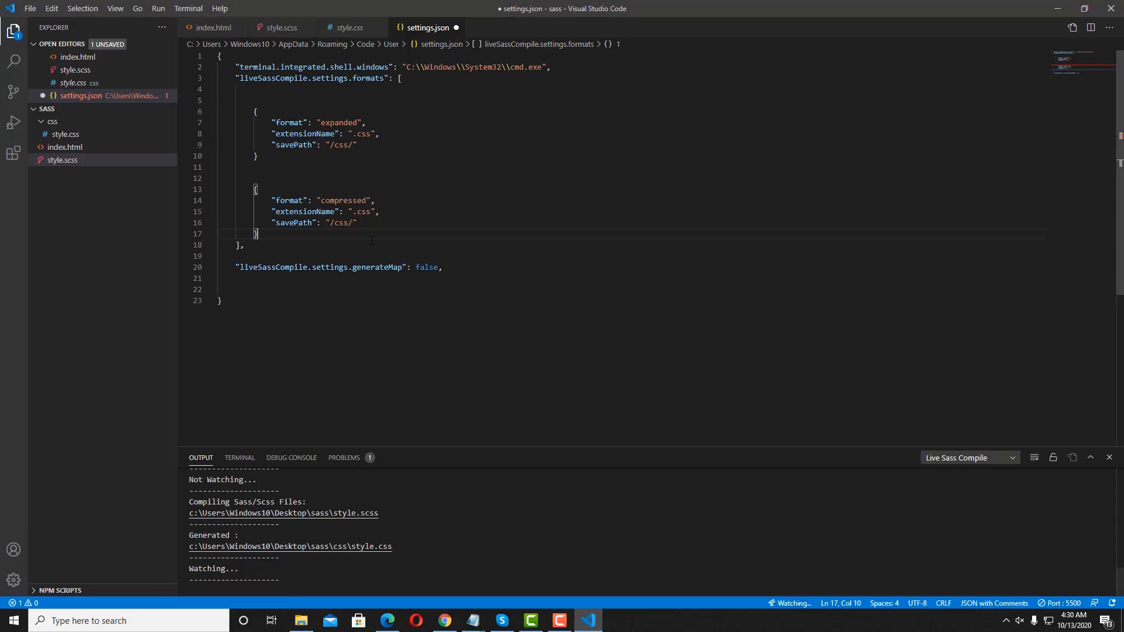
pyautogui.doubleClick(365, 212)
pyautogui.hotkey('ctrl', 'v')
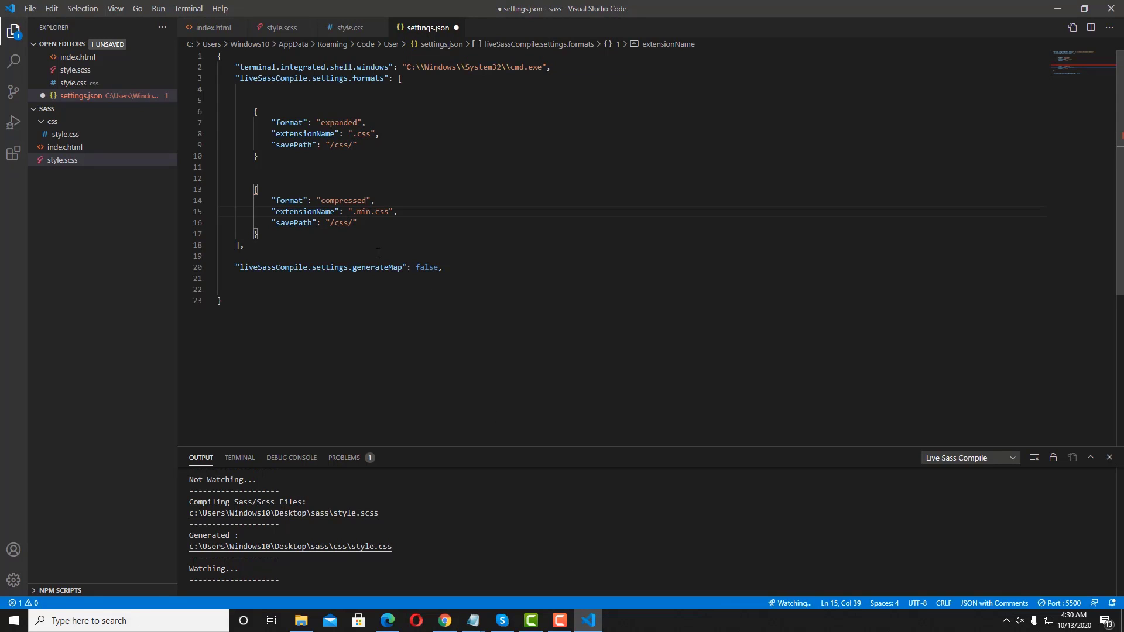
pyautogui.doubleClick(341, 223)
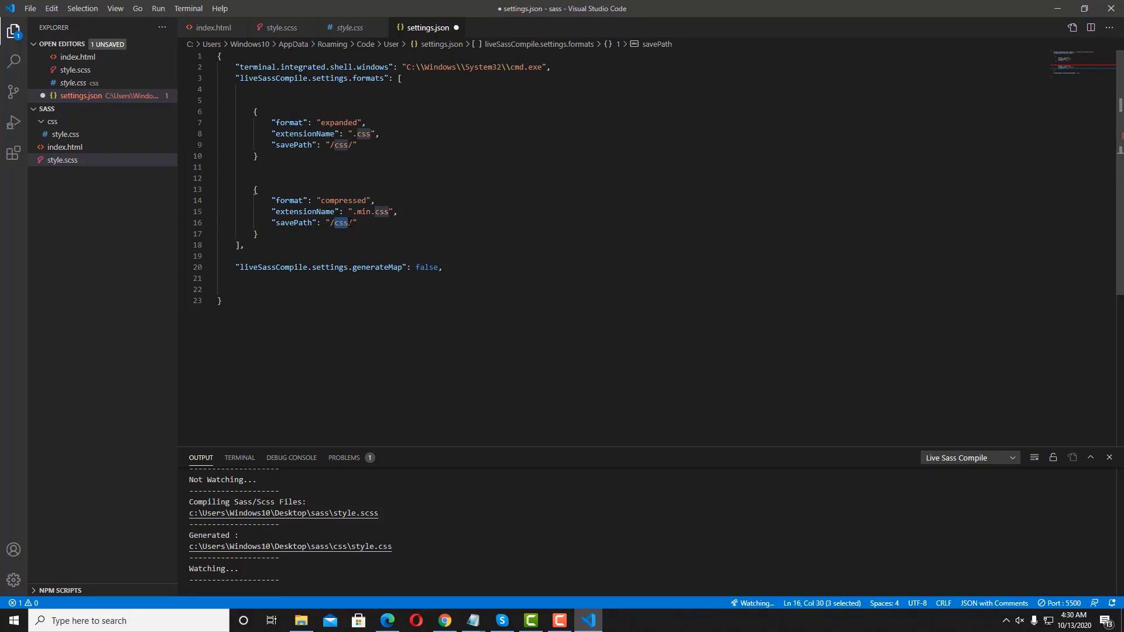
pyautogui.write('min')
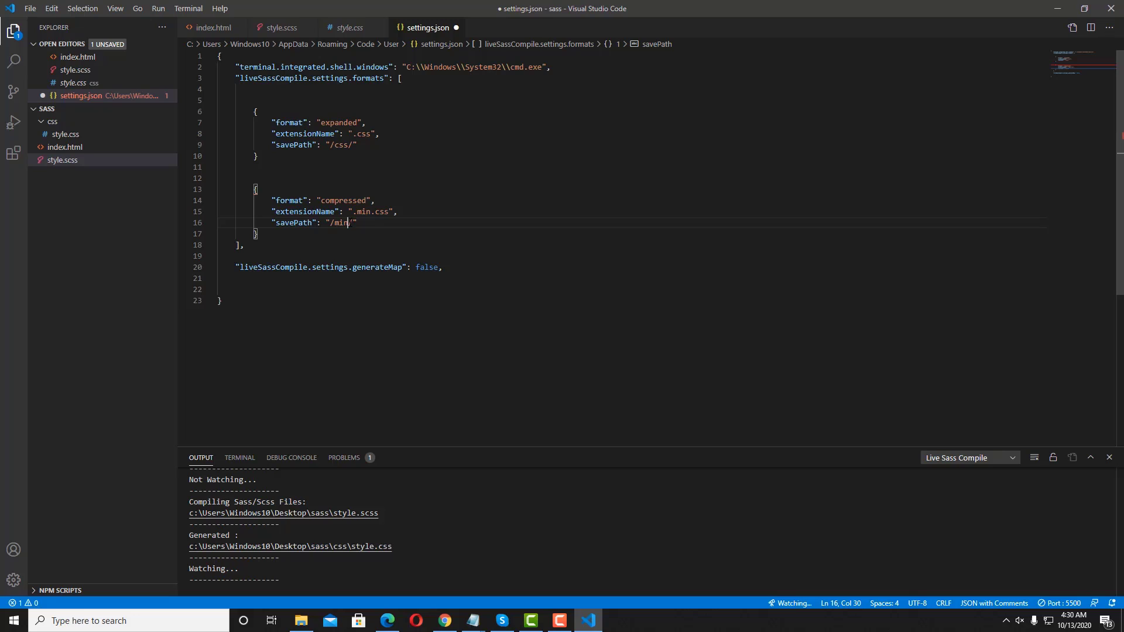
pyautogui.write('css')
pyautogui.write('-')
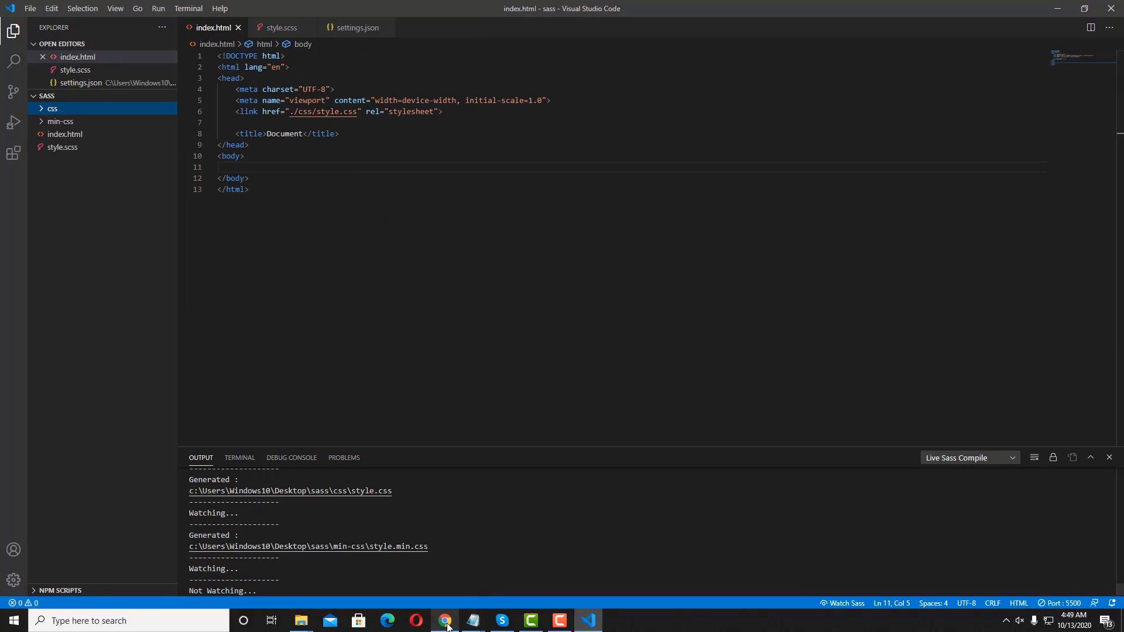
# Step: Flip the CodePen CSS Toggle Switch preview and select all of its HTML markup
pyautogui.click(445, 621)
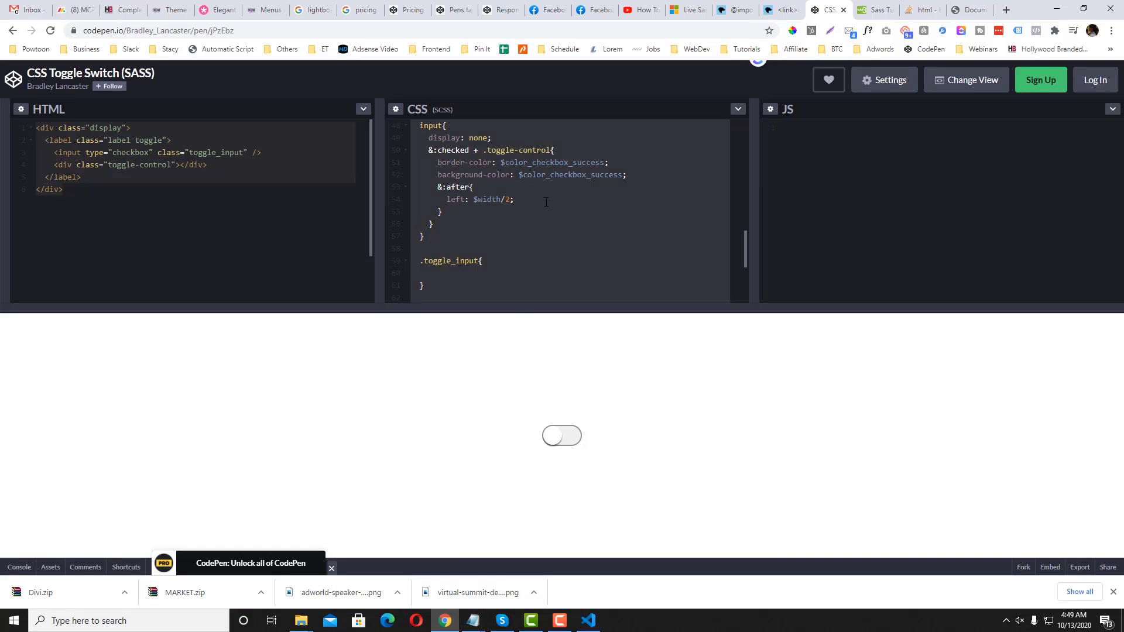
pyautogui.scroll(-3, 546, 201)
pyautogui.scroll(1, 547, 201)
pyautogui.scroll(2, 547, 201)
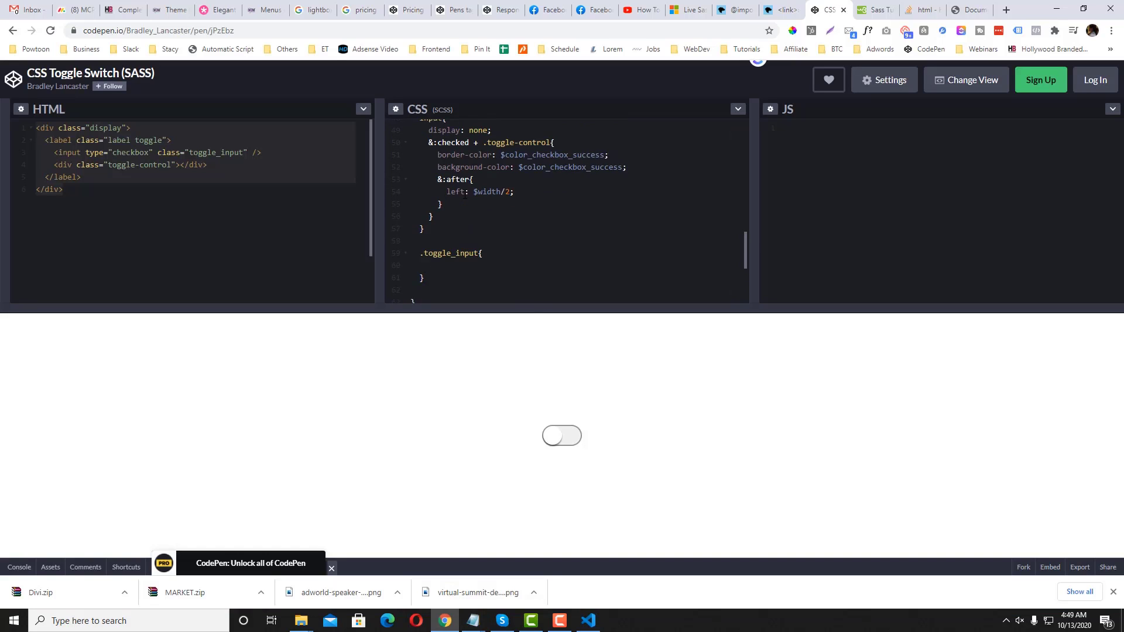
pyautogui.click(563, 438)
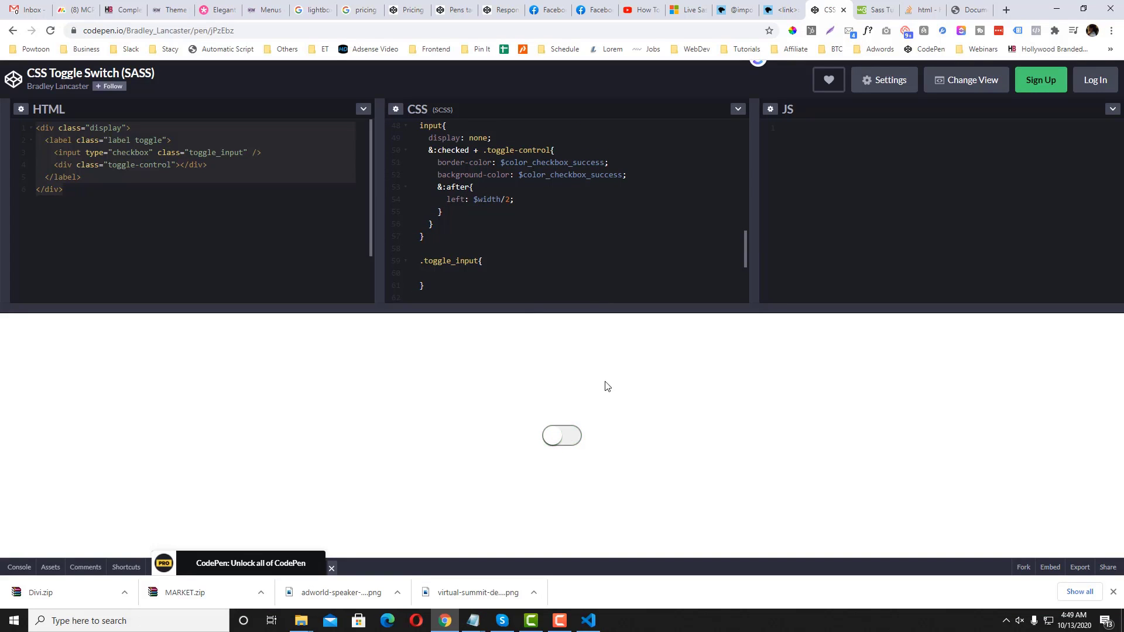
pyautogui.scroll(1, 556, 285)
pyautogui.scroll(5, 556, 285)
pyautogui.click(234, 193)
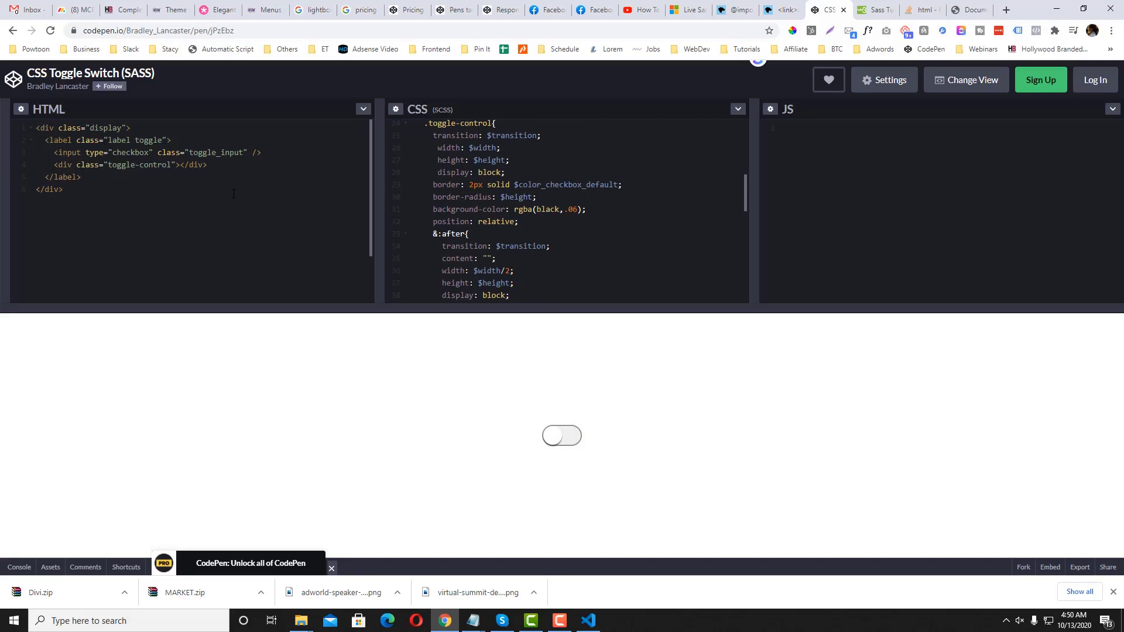
pyautogui.hotkey('ctrl', 'a')
pyautogui.hotkey('ctrl', 'c')
# Step: Paste the toggle switch markup into index.html and grab the SCSS from CodePen
pyautogui.click(589, 620)
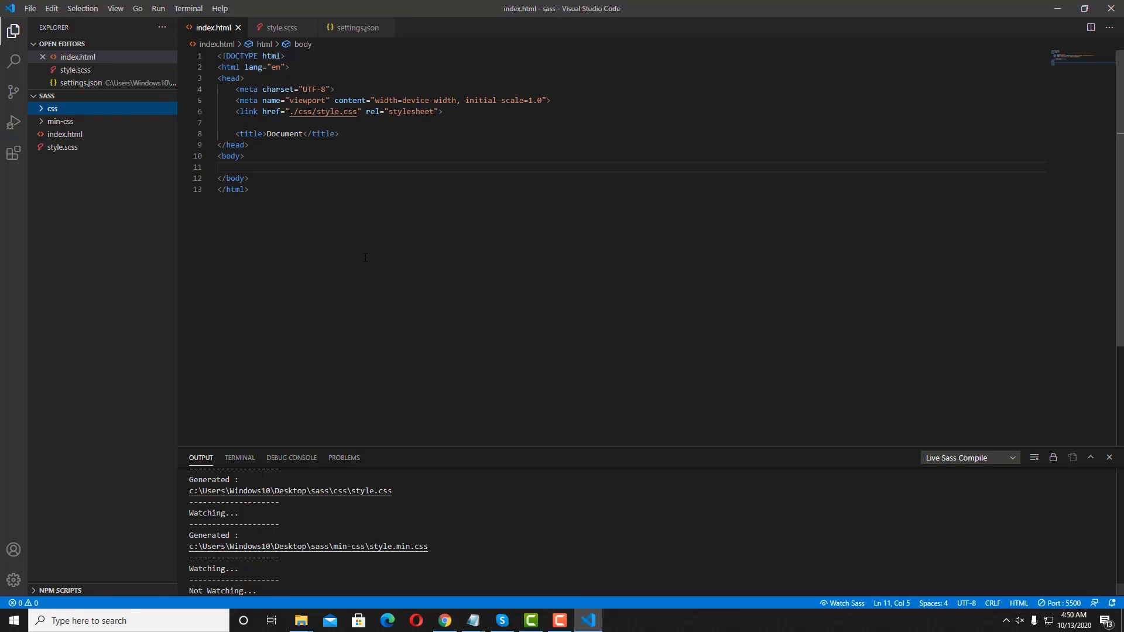
pyautogui.hotkey('ctrl', 'v')
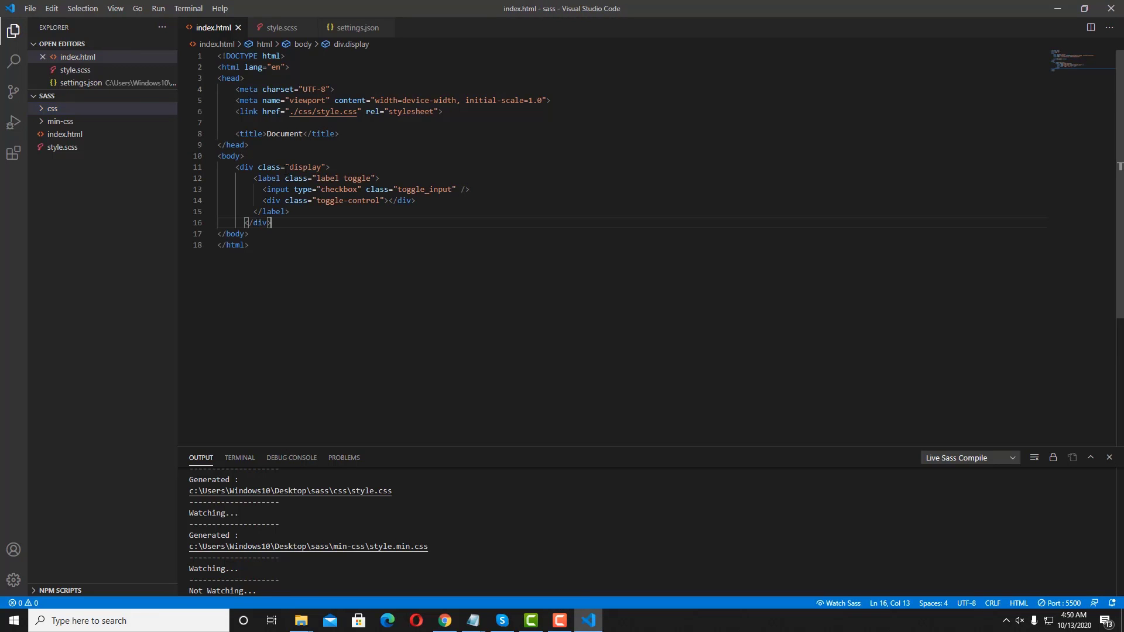
pyautogui.click(444, 620)
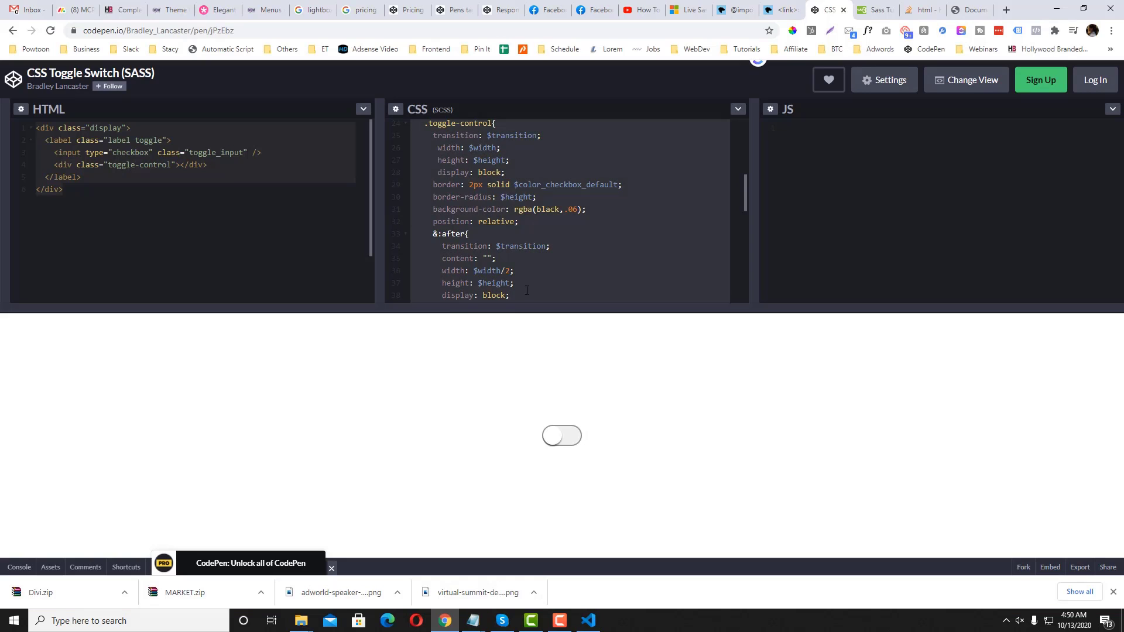
pyautogui.click(589, 620)
# Step: Paste the toggle SCSS into style.scss, give .toggle_input color red, and save
pyautogui.hotkey('ctrl', 'v')
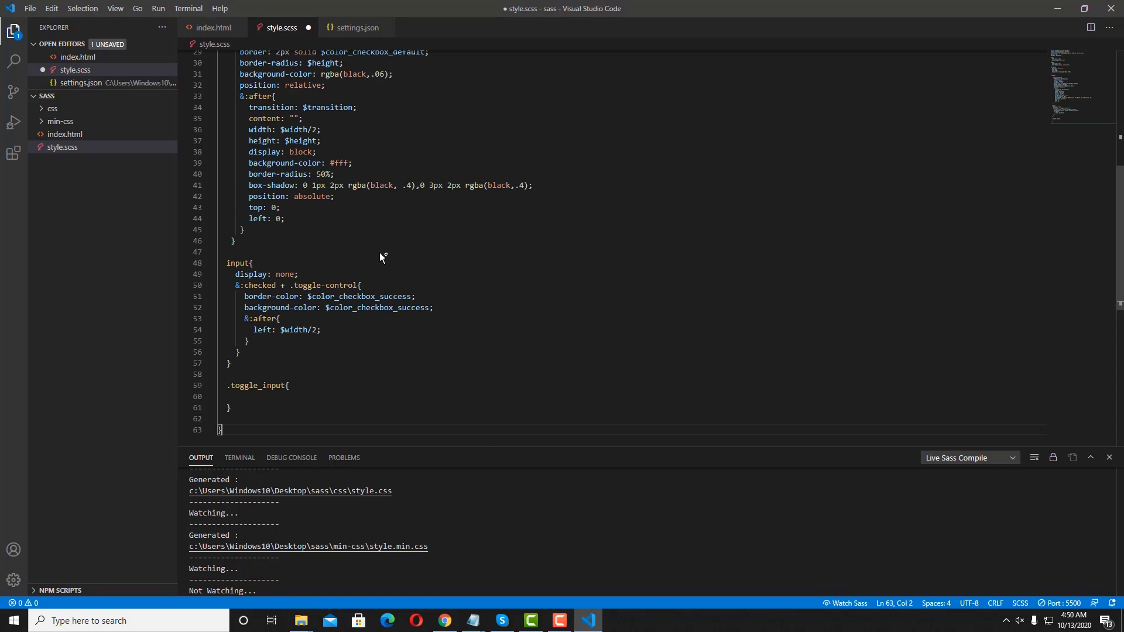
pyautogui.click(270, 396)
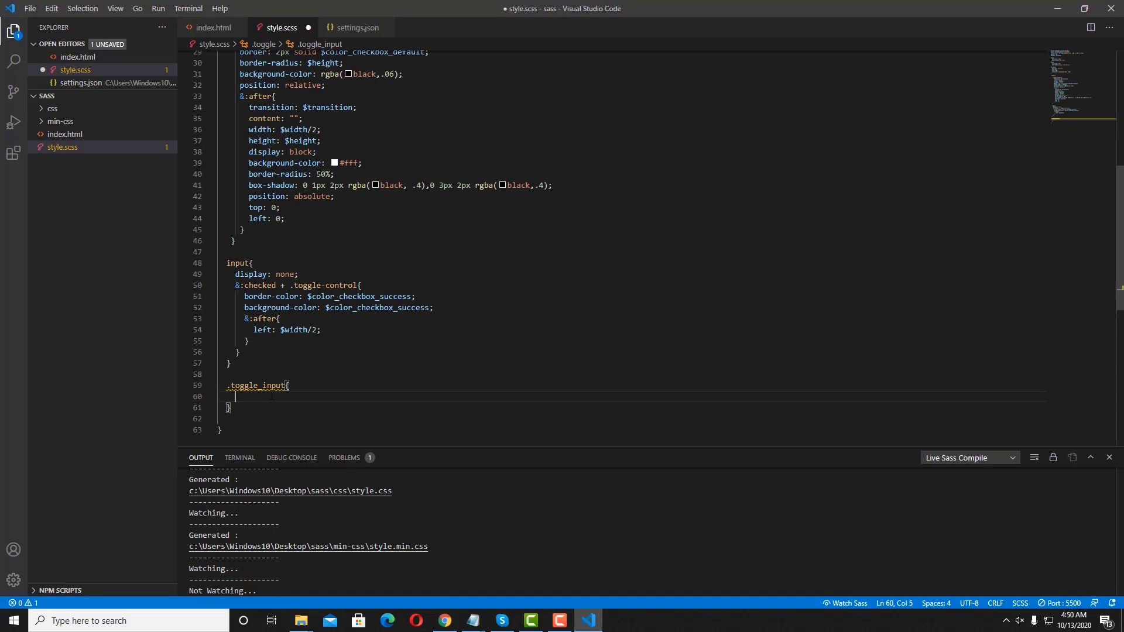
pyautogui.write('color:r')
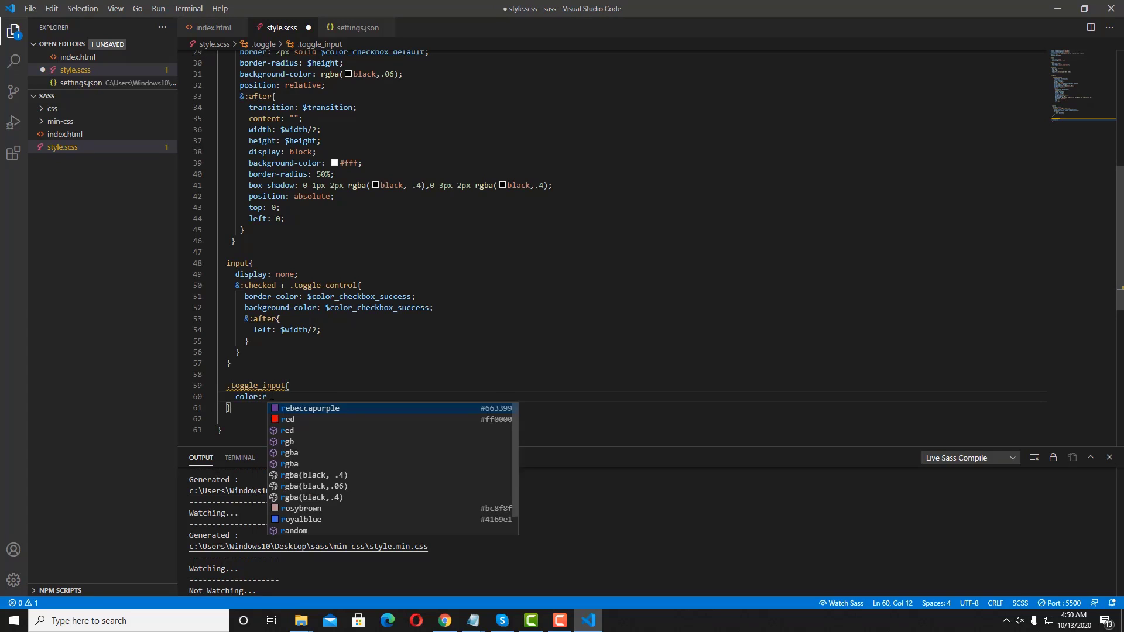
pyautogui.write('ed;')
pyautogui.click(430, 343)
pyautogui.hotkey('ctrl', 's')
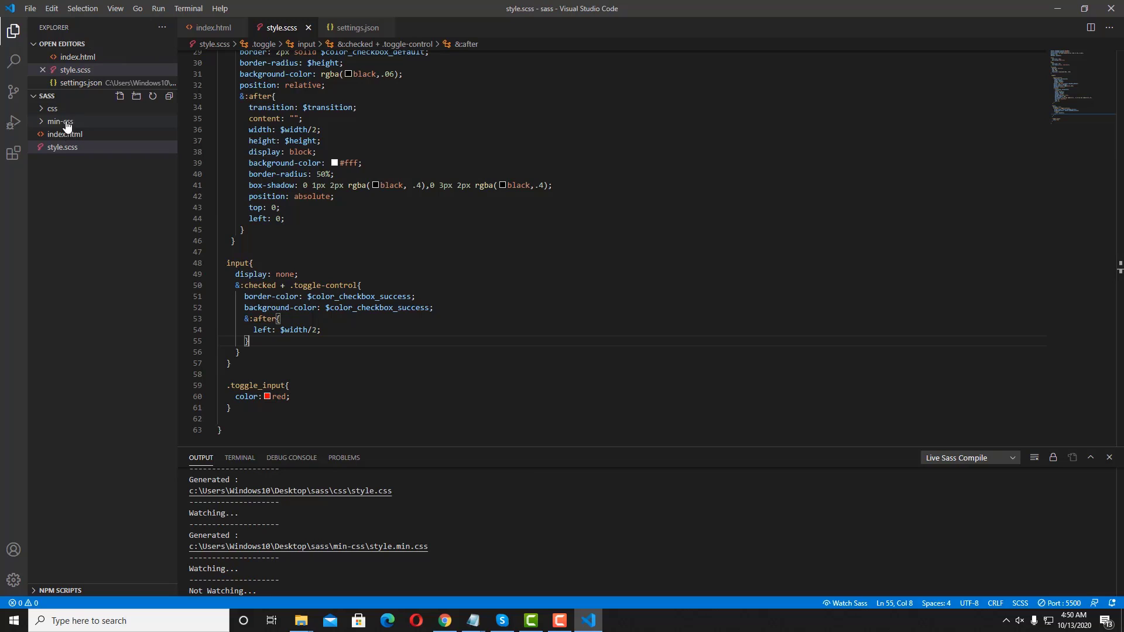
pyautogui.click(50, 109)
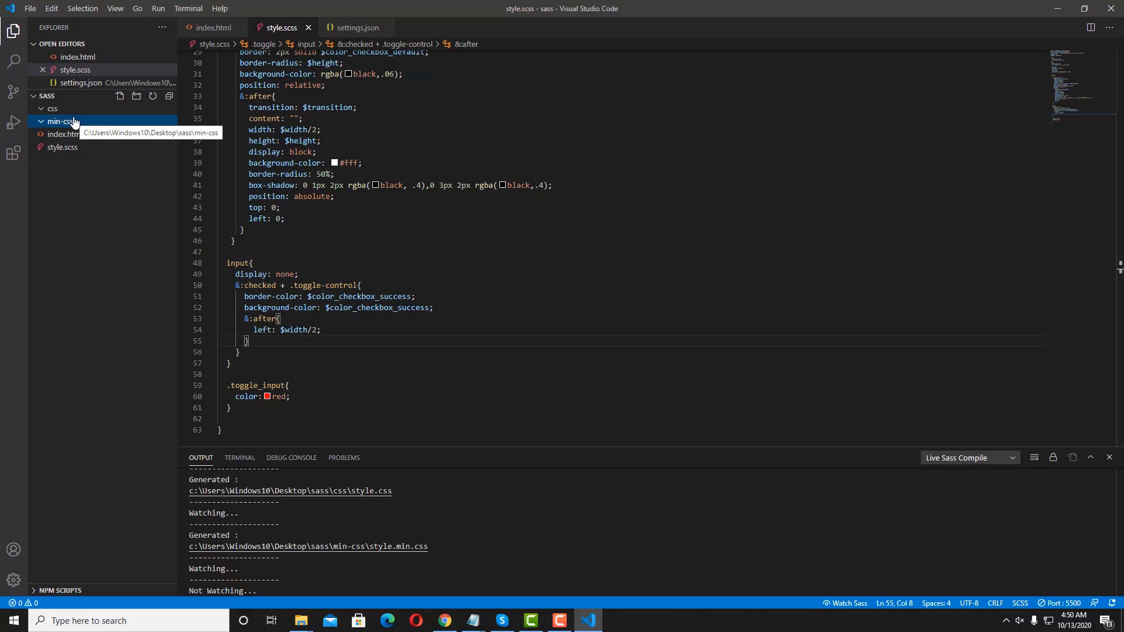
# Step: Start Watch Sass and view style.css, style.min.css and style.scss, then index.html
pyautogui.click(845, 605)
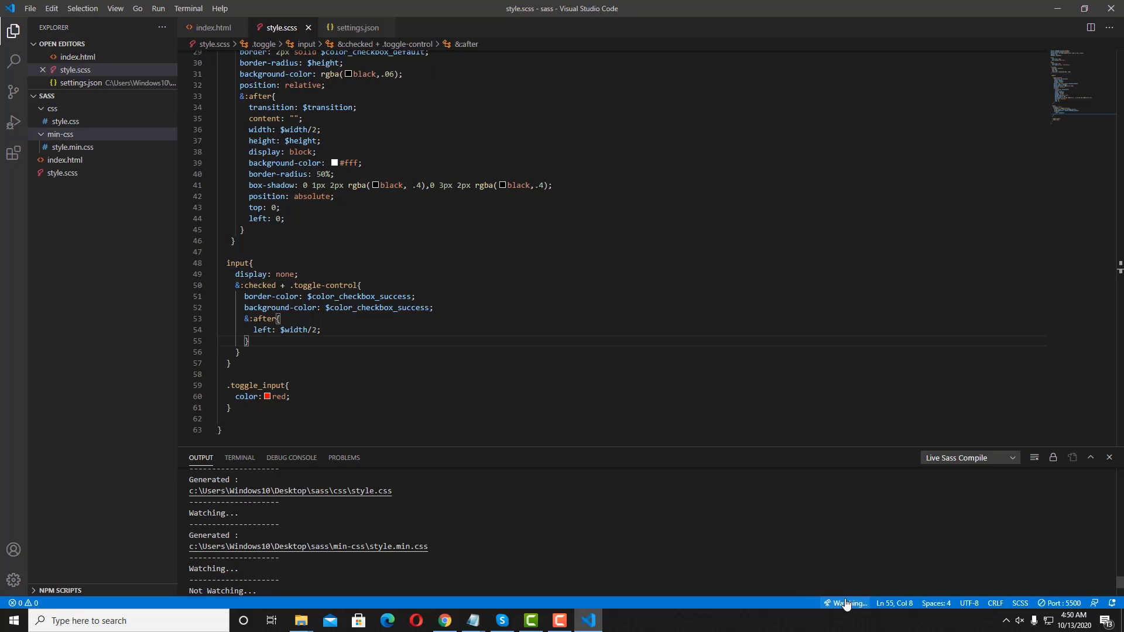
pyautogui.click(63, 124)
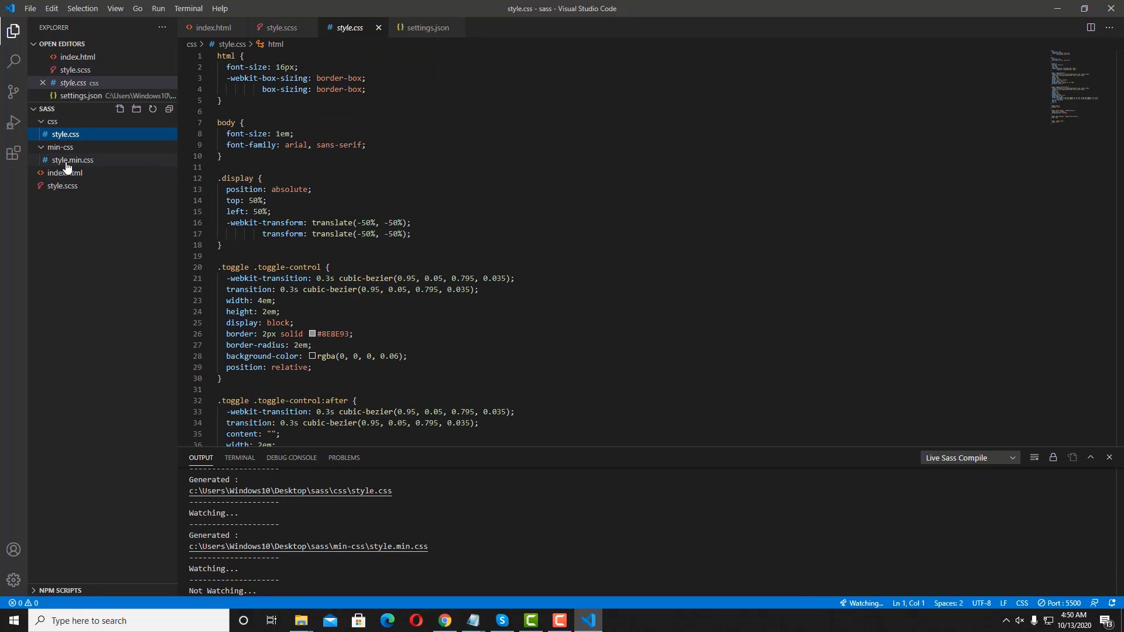
pyautogui.click(66, 165)
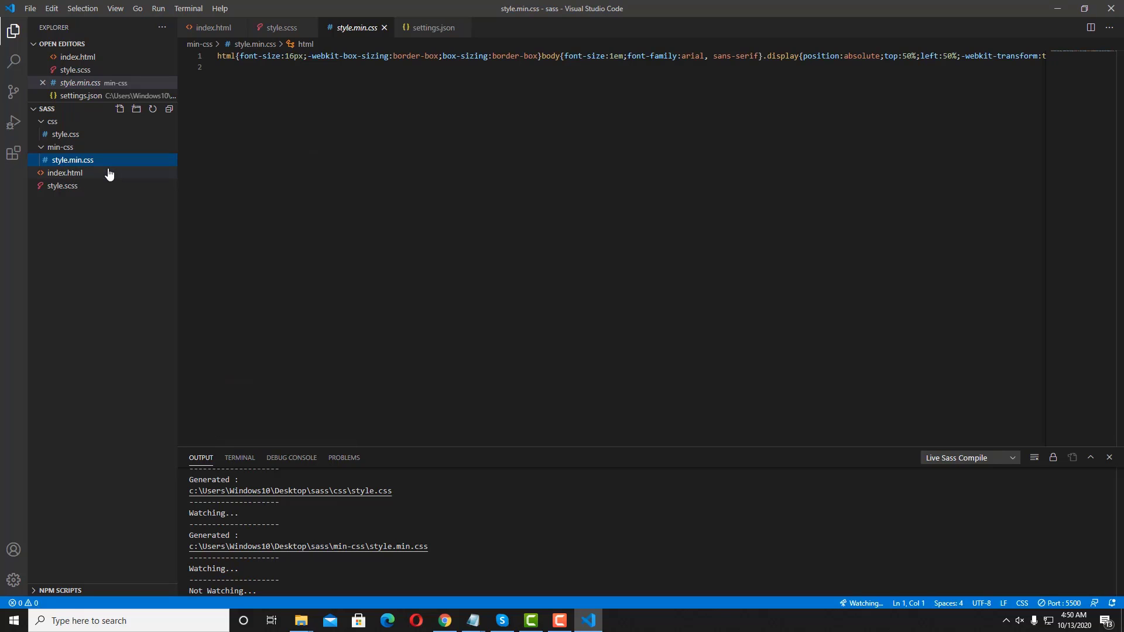
pyautogui.click(71, 188)
pyautogui.click(69, 173)
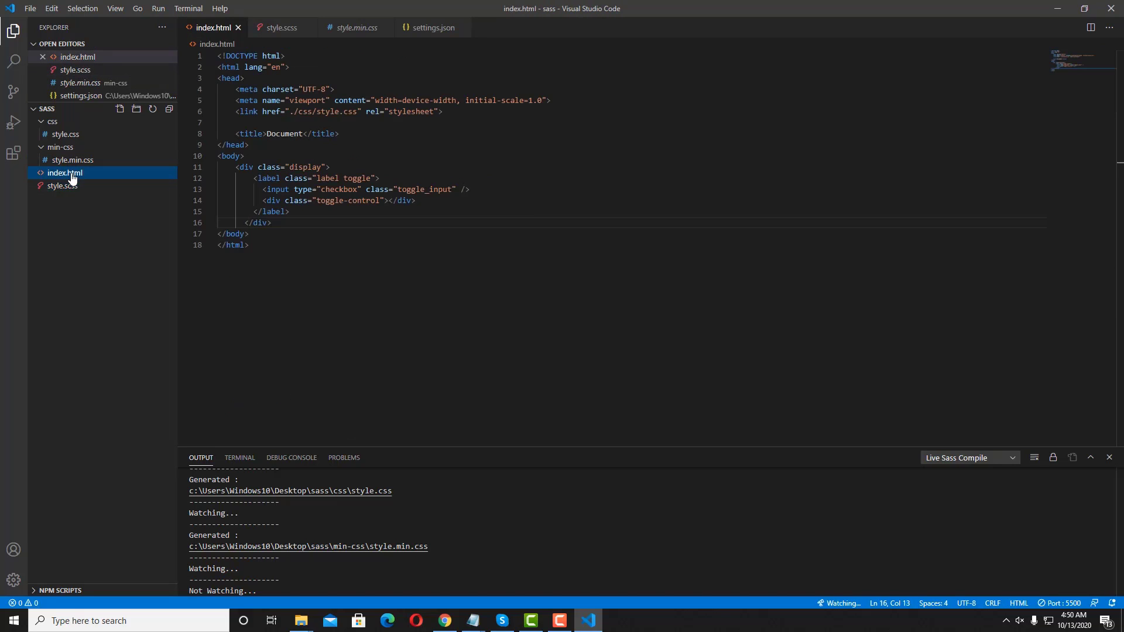
pyautogui.rightClick(71, 176)
# Step: Open index.html with Live Server in Edge, flip the toggle on, and narrow the window
pyautogui.click(94, 188)
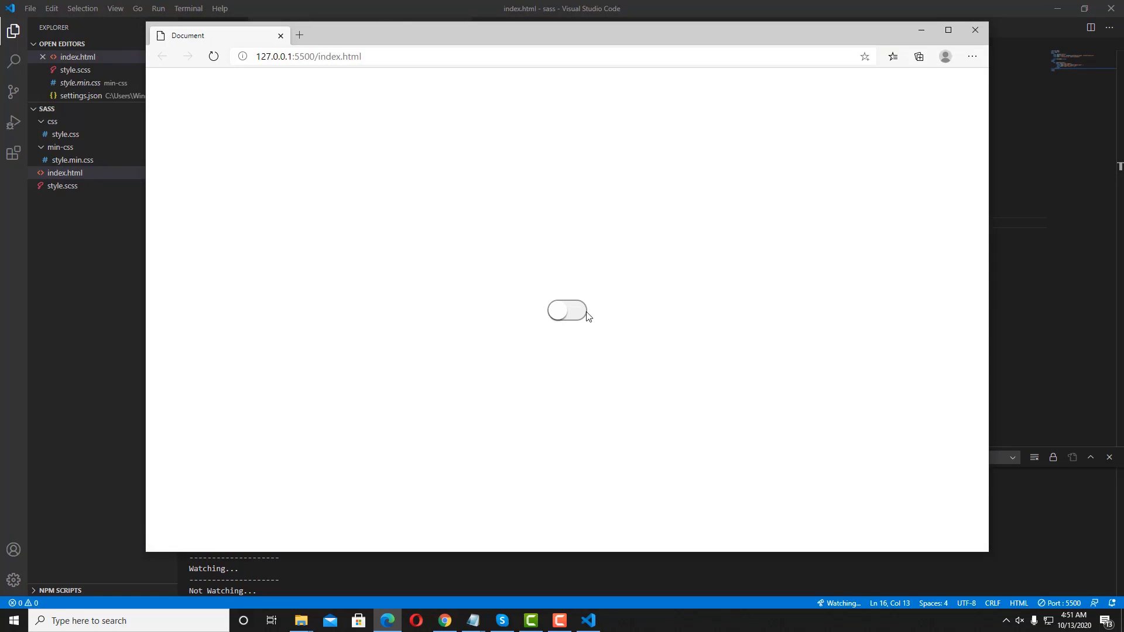
pyautogui.click(569, 317)
pyautogui.click(554, 317)
pyautogui.moveTo(146, 227); pyautogui.dragTo(389, 268)
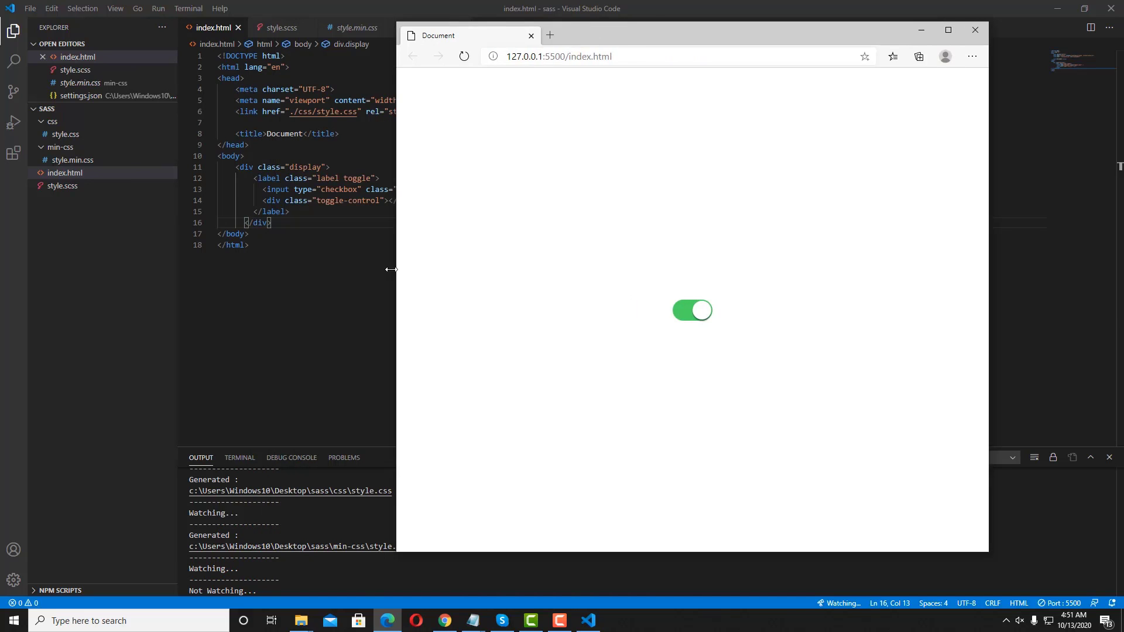
pyautogui.click(352, 264)
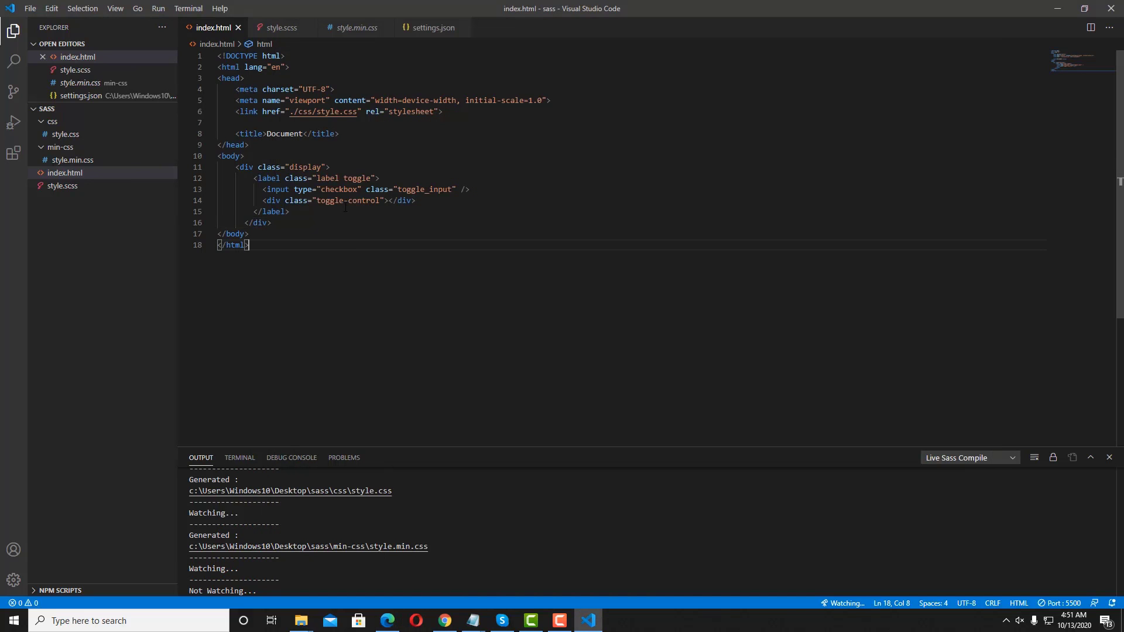
# Step: Change the line 6 stylesheet href to ./min-css/style.min.css, checking settings.json paths
pyautogui.tripleClick(231, 106)
pyautogui.click(318, 118)
pyautogui.moveTo(317, 113); pyautogui.dragTo(344, 111)
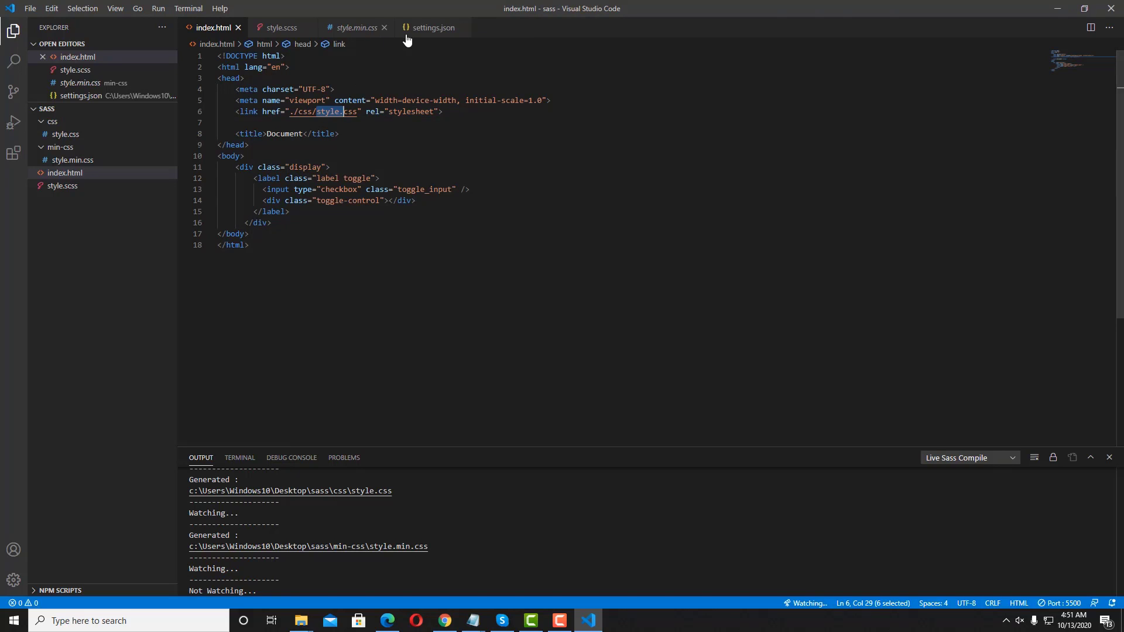
pyautogui.hotkey('ctrl', 'Tab')
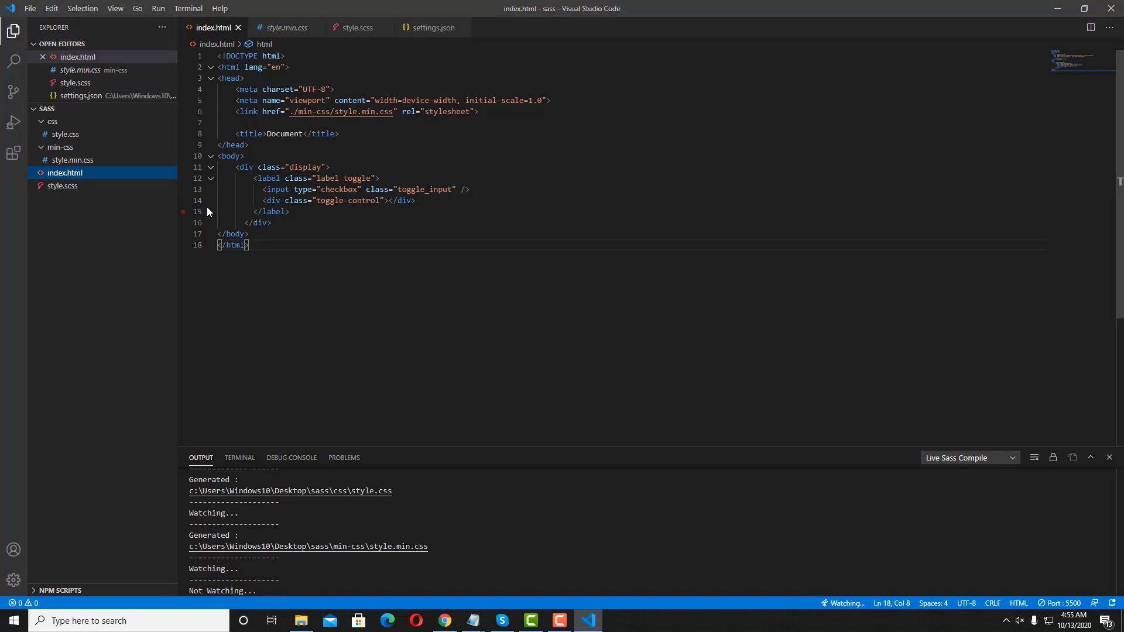
pyautogui.click(274, 121)
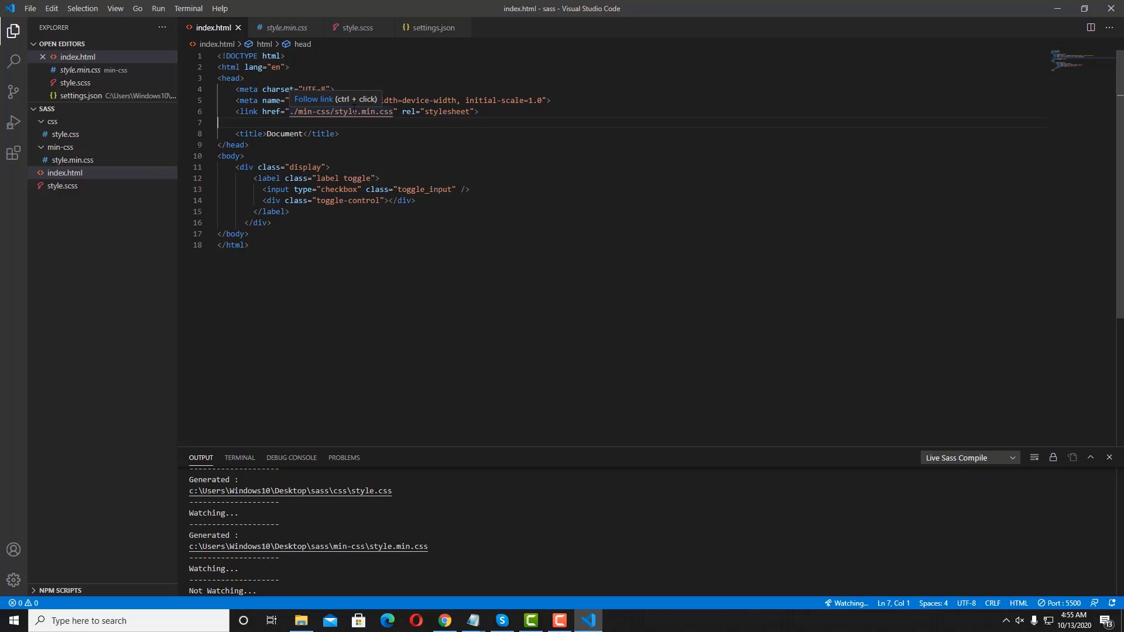
pyautogui.click(393, 111)
pyautogui.moveTo(394, 112); pyautogui.dragTo(300, 111)
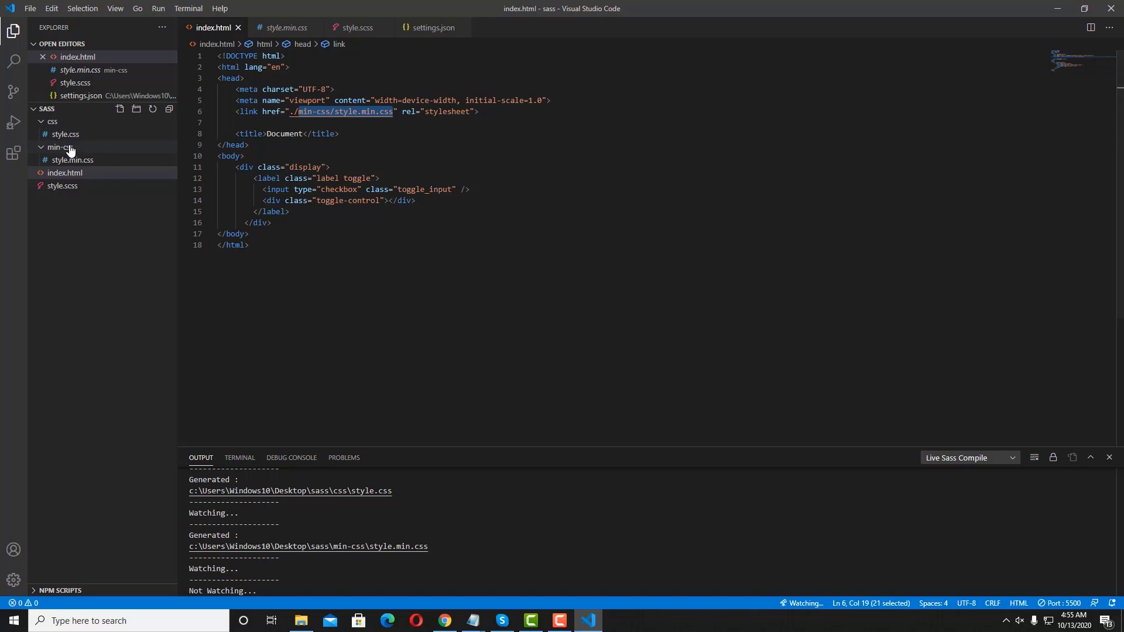
pyautogui.moveTo(65, 134)
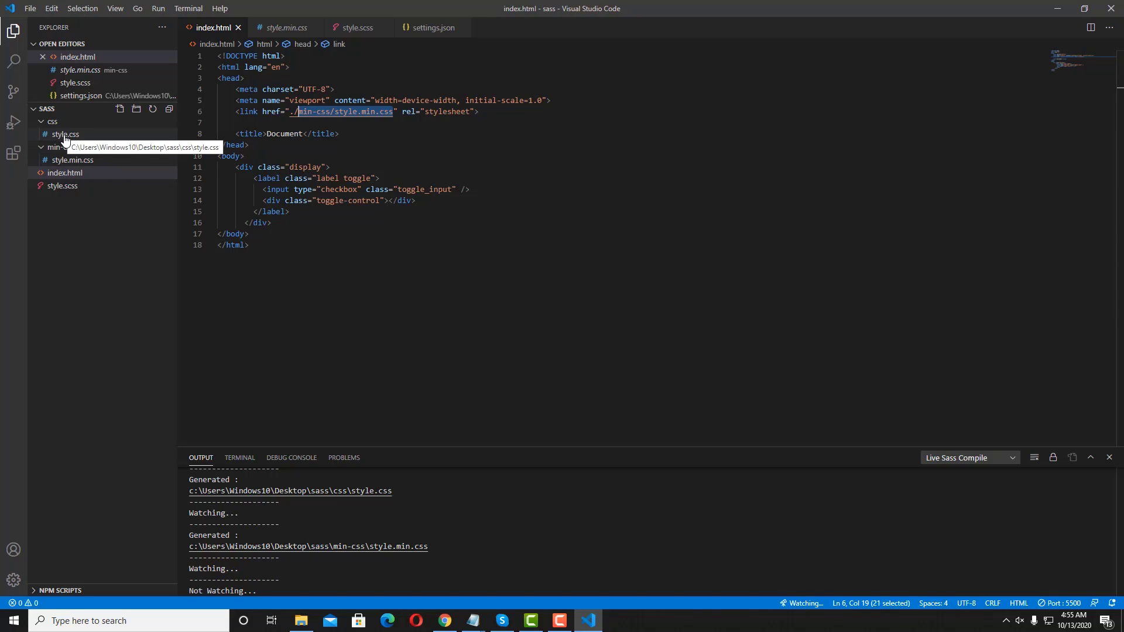
pyautogui.click(426, 29)
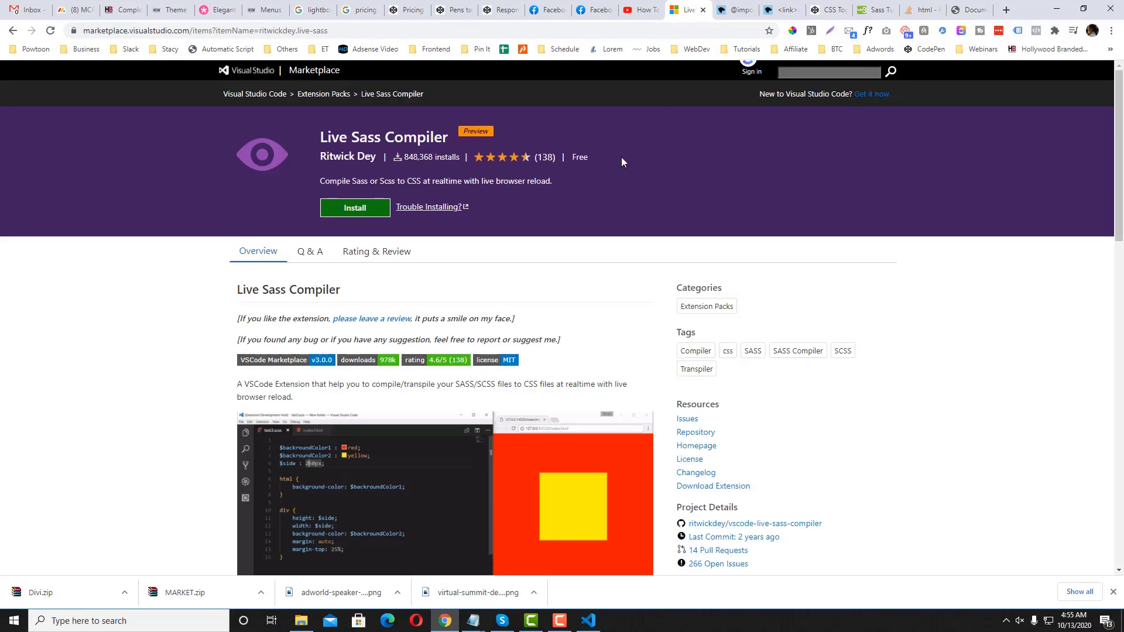
pyautogui.scroll(-5, 519, 313)
pyautogui.scroll(-3, 520, 313)
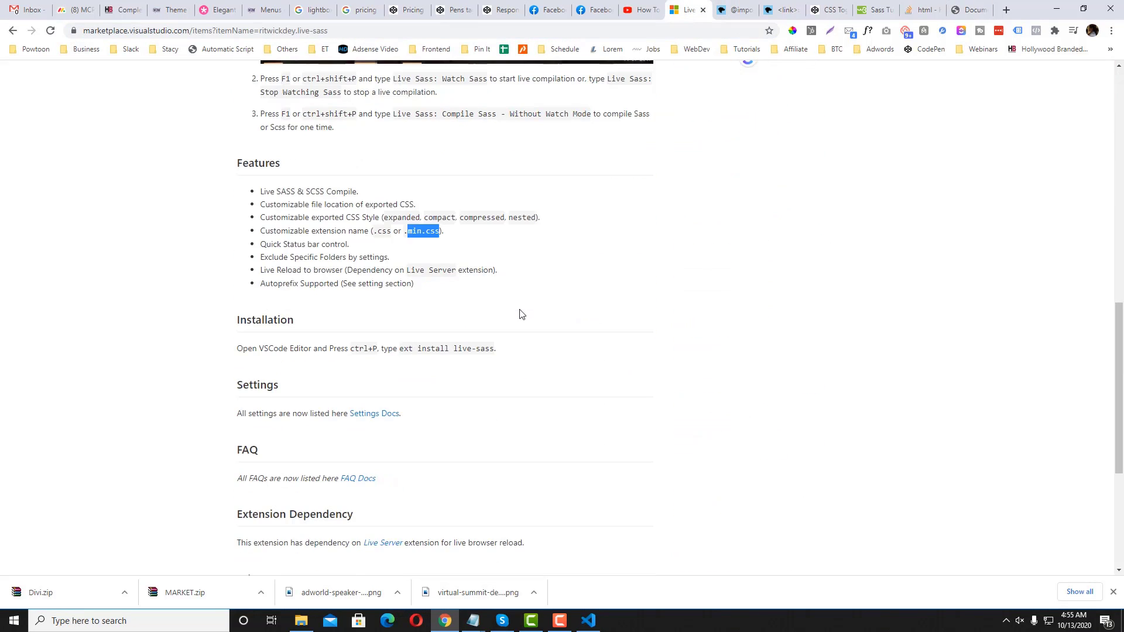
# Step: Highlight the nested and compact output styles, then select the first format entry in settings.json
pyautogui.click(455, 237)
pyautogui.moveTo(508, 218); pyautogui.dragTo(538, 218)
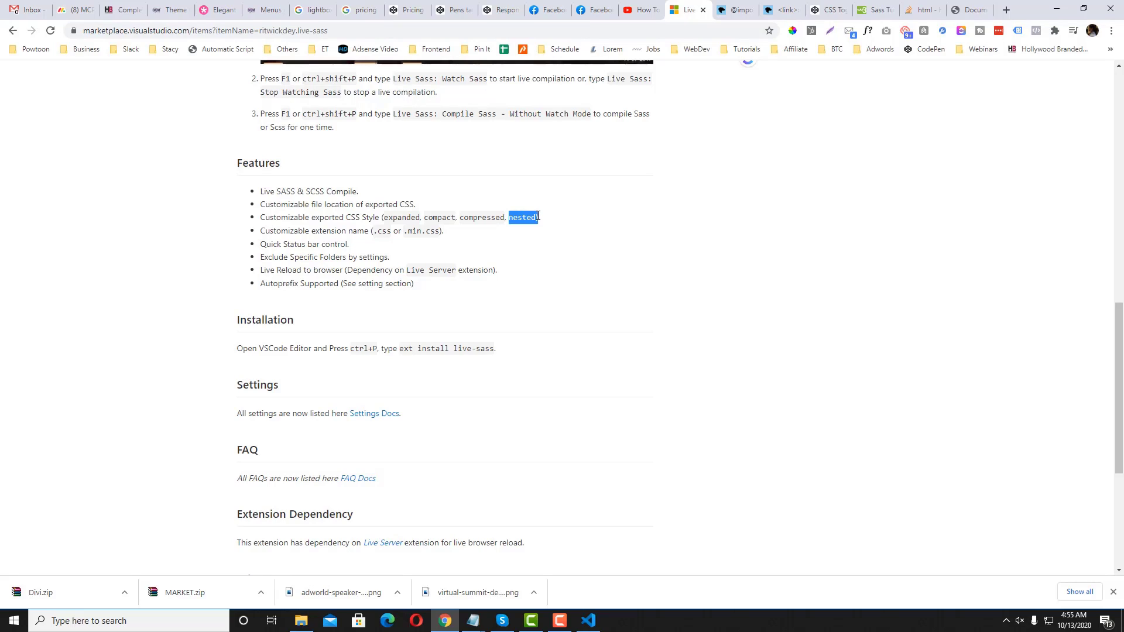
pyautogui.moveTo(424, 218); pyautogui.dragTo(459, 223)
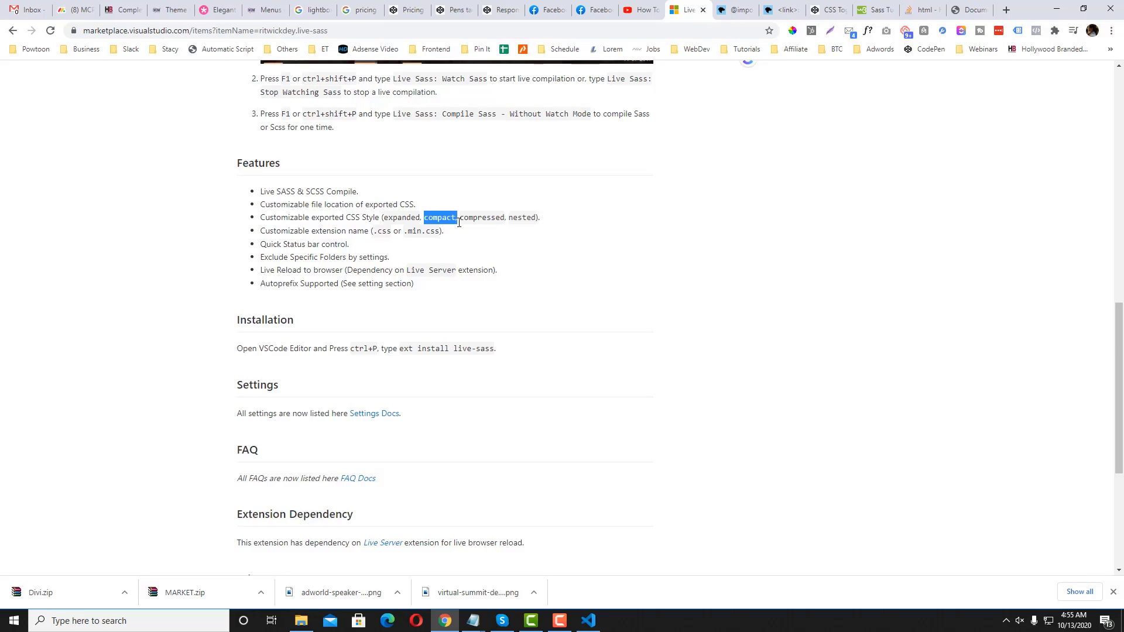
pyautogui.moveTo(457, 221); pyautogui.dragTo(424, 222)
pyautogui.click(588, 621)
pyautogui.moveTo(271, 168); pyautogui.dragTo(249, 112)
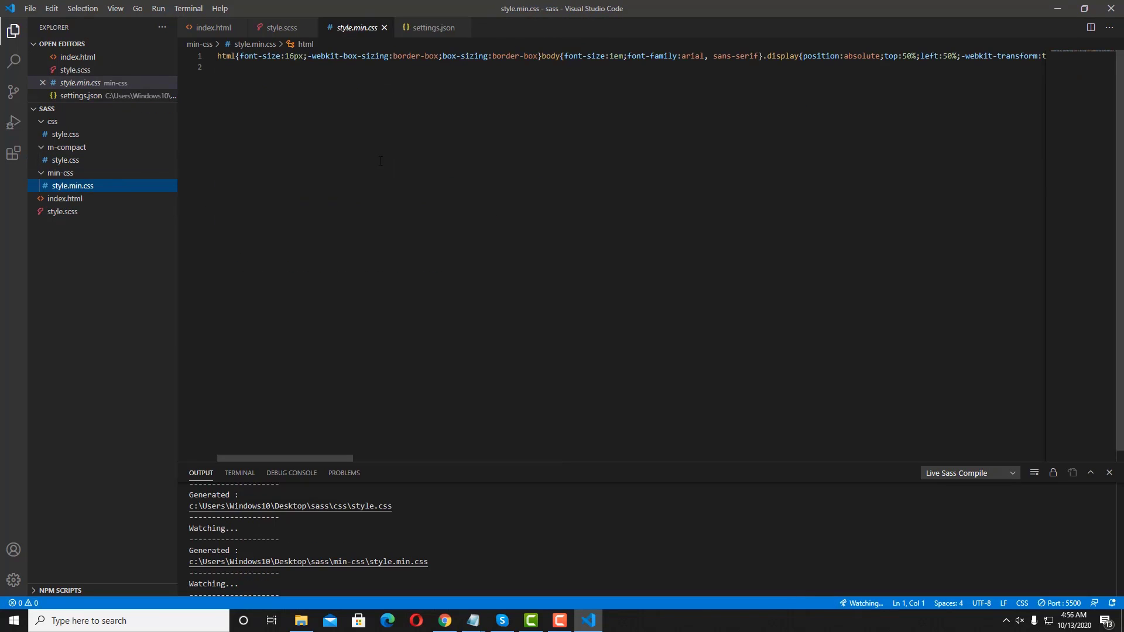
pyautogui.moveTo(478, 55); pyautogui.dragTo(946, 55)
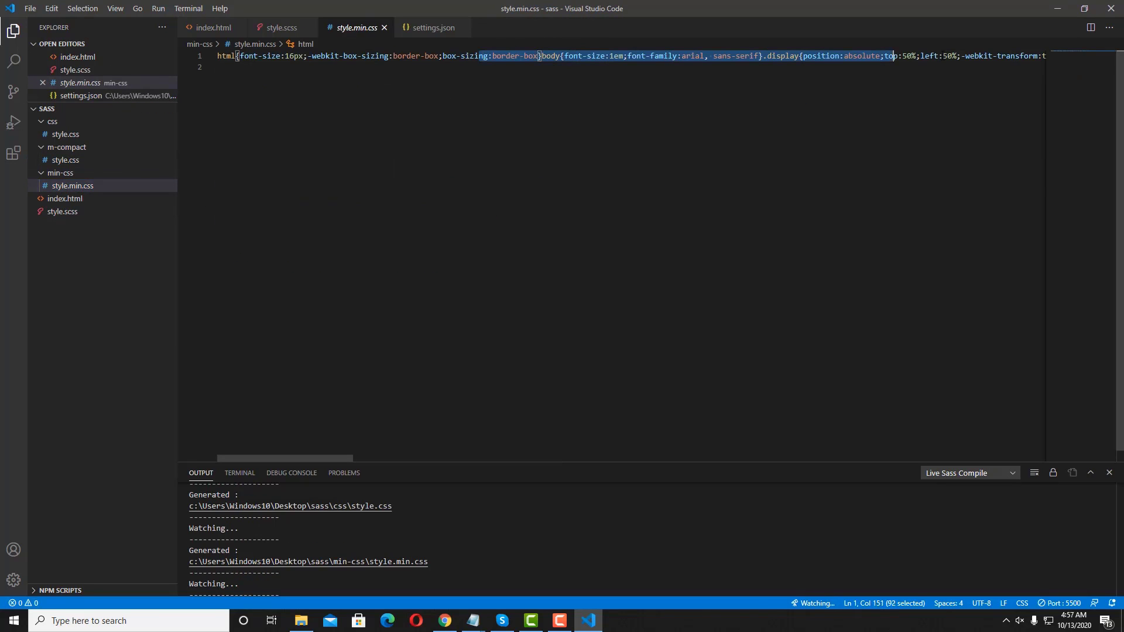
pyautogui.click(704, 56)
pyautogui.moveTo(732, 56); pyautogui.dragTo(88, 60)
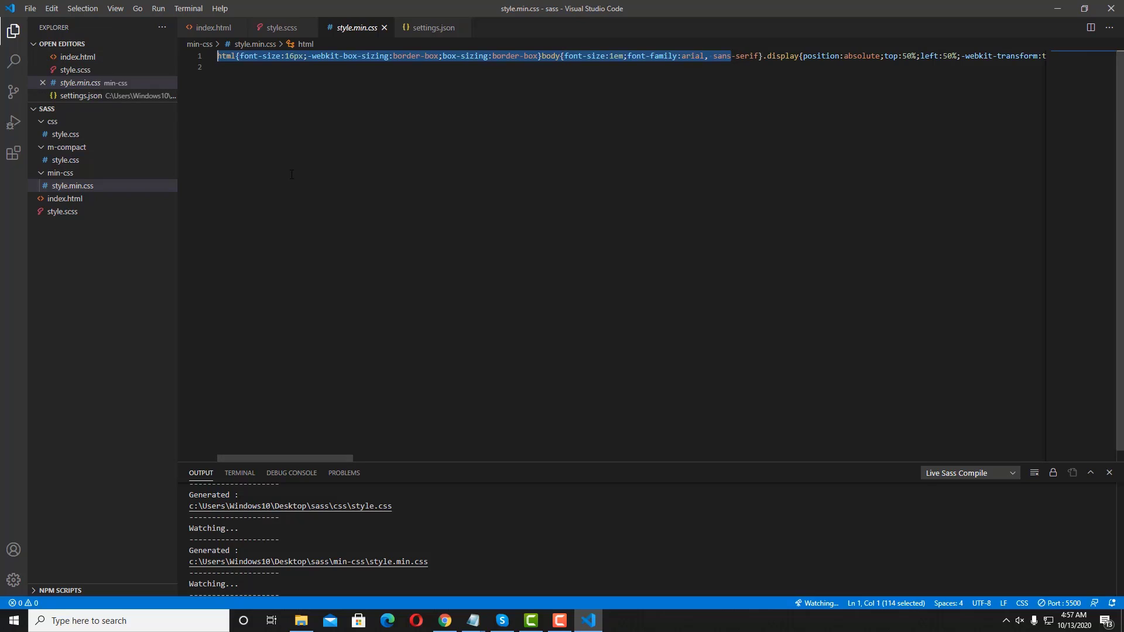